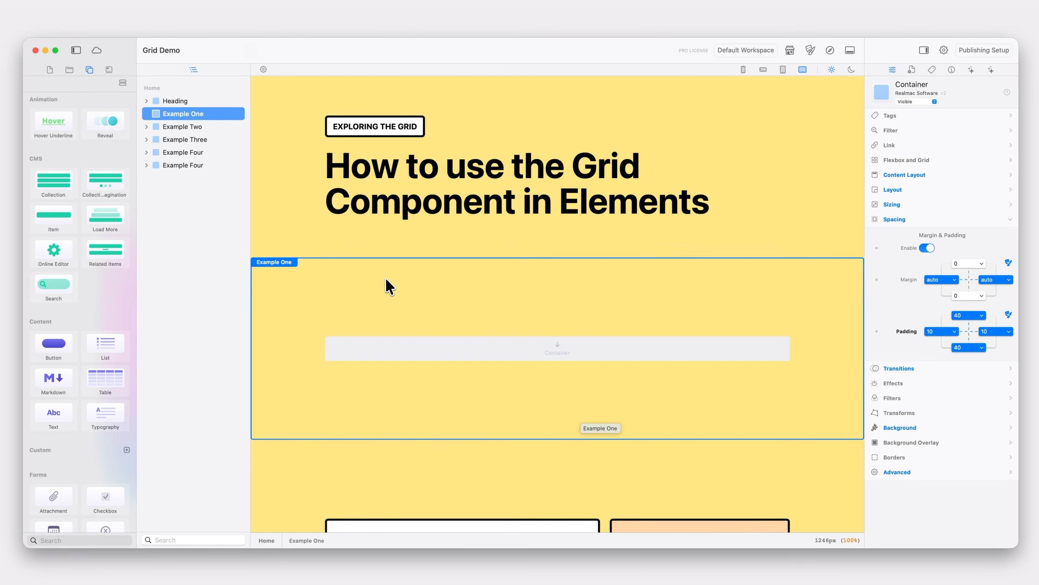
# Step: Add a Grid component inside the empty Example One container
pyautogui.scroll(-5, 97, 326)
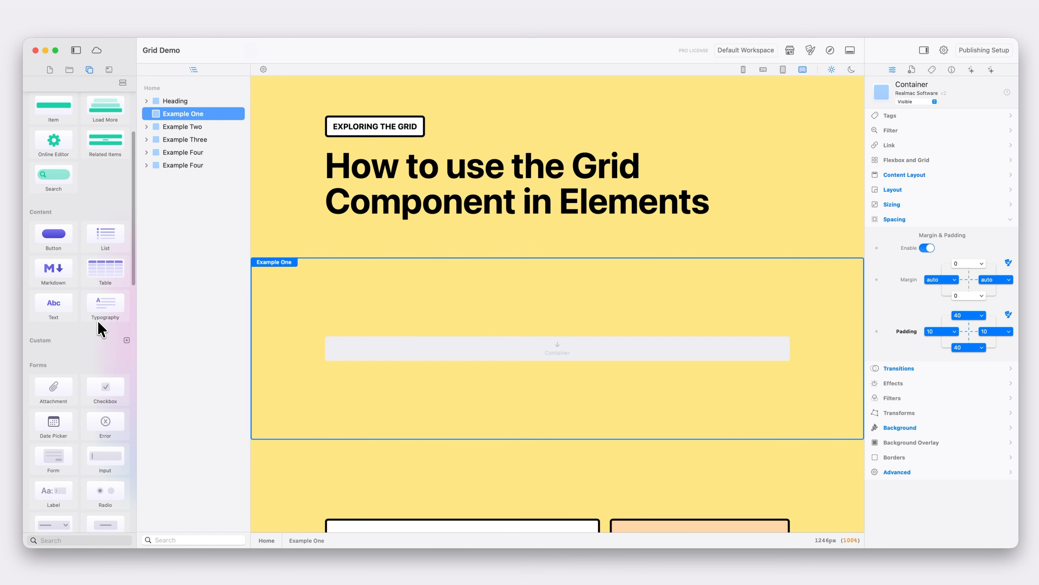
pyautogui.scroll(-15, 99, 330)
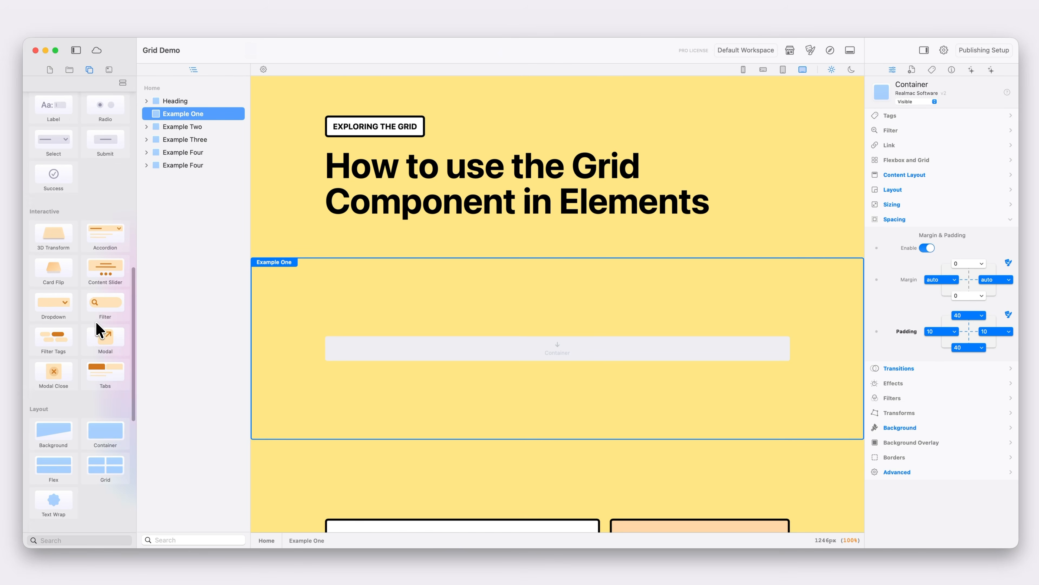
pyautogui.moveTo(105, 358); pyautogui.dragTo(441, 351)
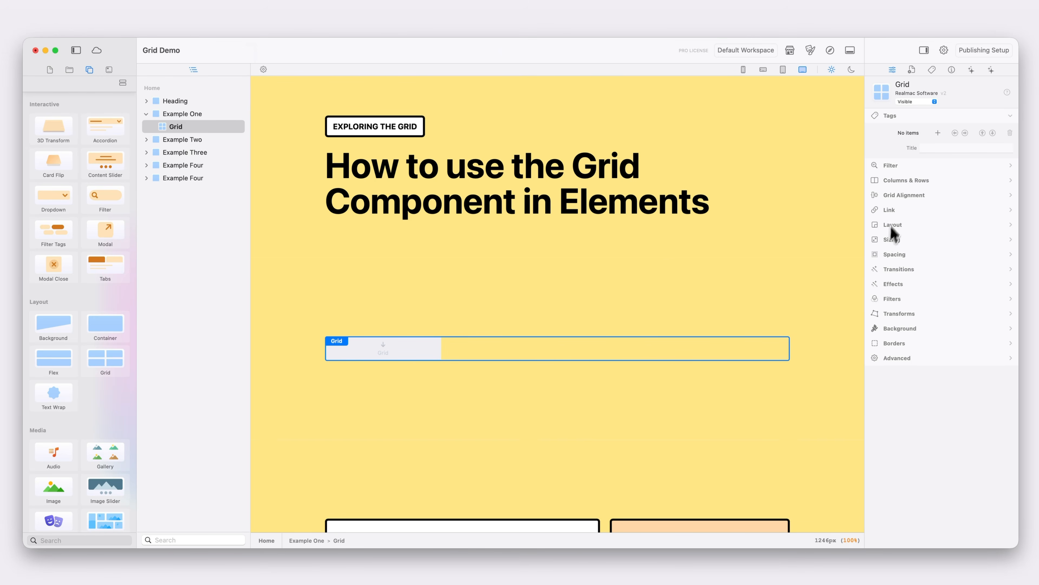
# Step: Enable the grid's column preview and set its number of columns to 2
pyautogui.click(909, 180)
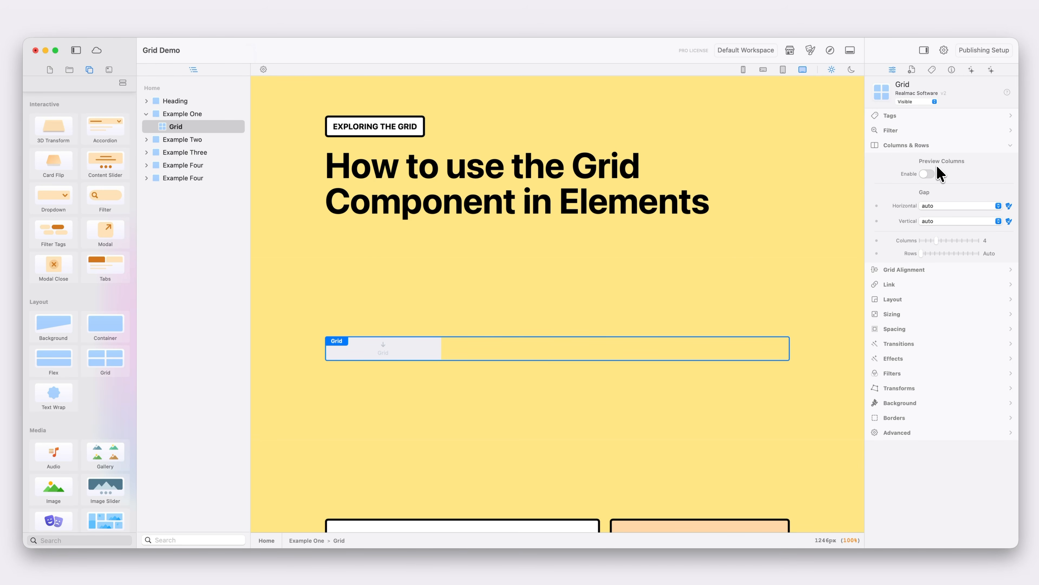
pyautogui.click(931, 174)
pyautogui.moveTo(934, 238); pyautogui.dragTo(925, 238)
pyautogui.rightClick(915, 240)
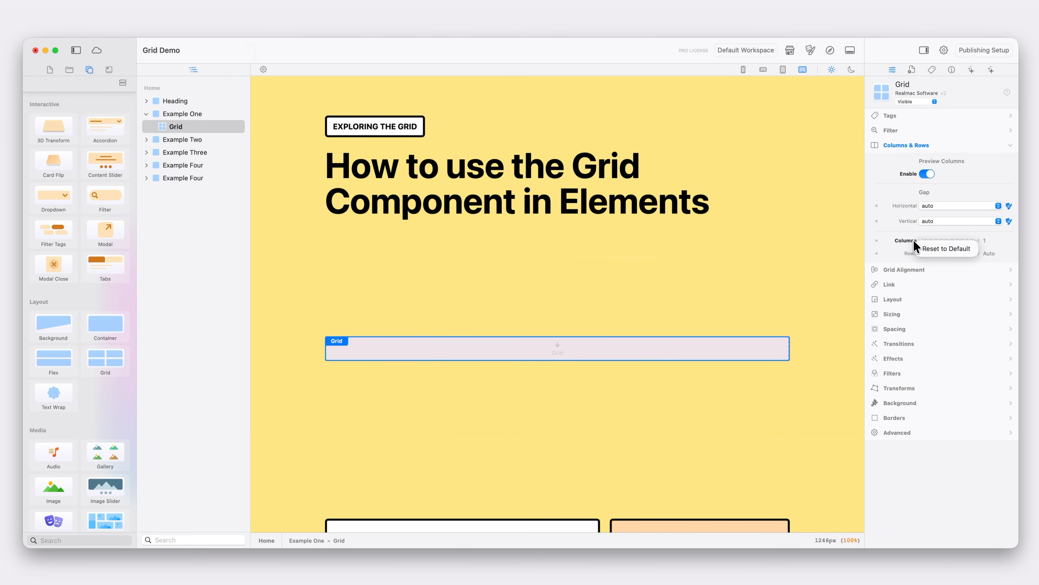
pyautogui.click(927, 236)
pyautogui.moveTo(921, 242)
pyautogui.mouseDown()
pyautogui.moveTo(952, 246)
pyautogui.moveTo(934, 242)
pyautogui.mouseUp()
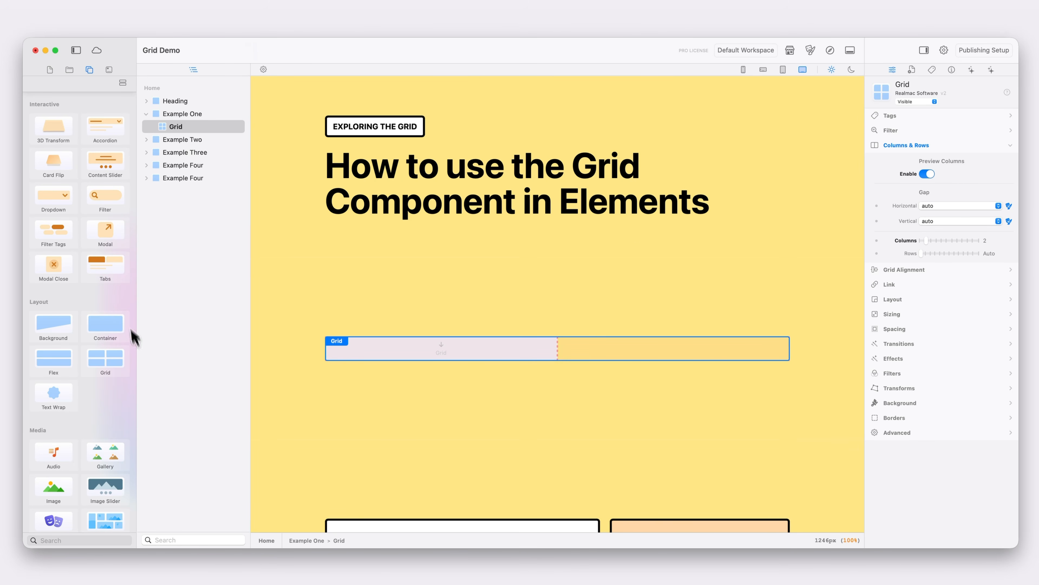
# Step: Add a Text component to the first column of the grid
pyautogui.scroll(10, 94, 307)
pyautogui.scroll(3, 93, 308)
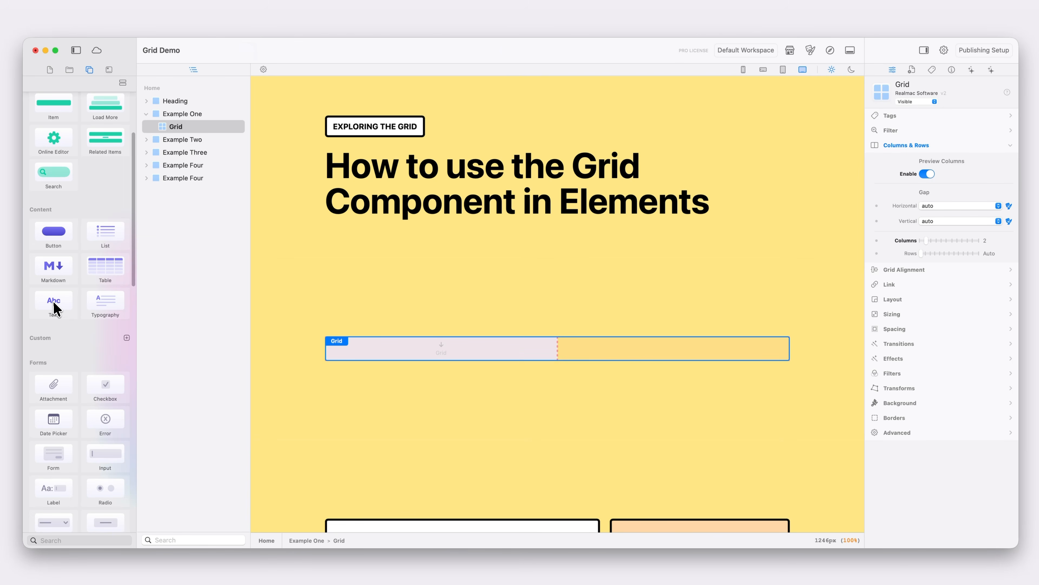
pyautogui.moveTo(54, 302); pyautogui.dragTo(479, 357)
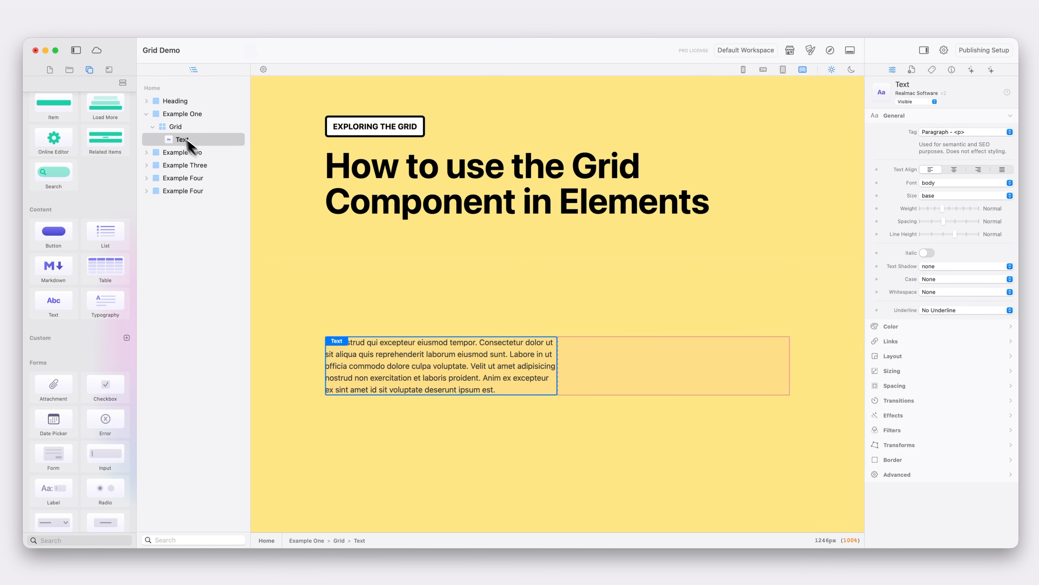
# Step: Add an Image component to the grid's second column, beside the text
pyautogui.scroll(-10, 88, 332)
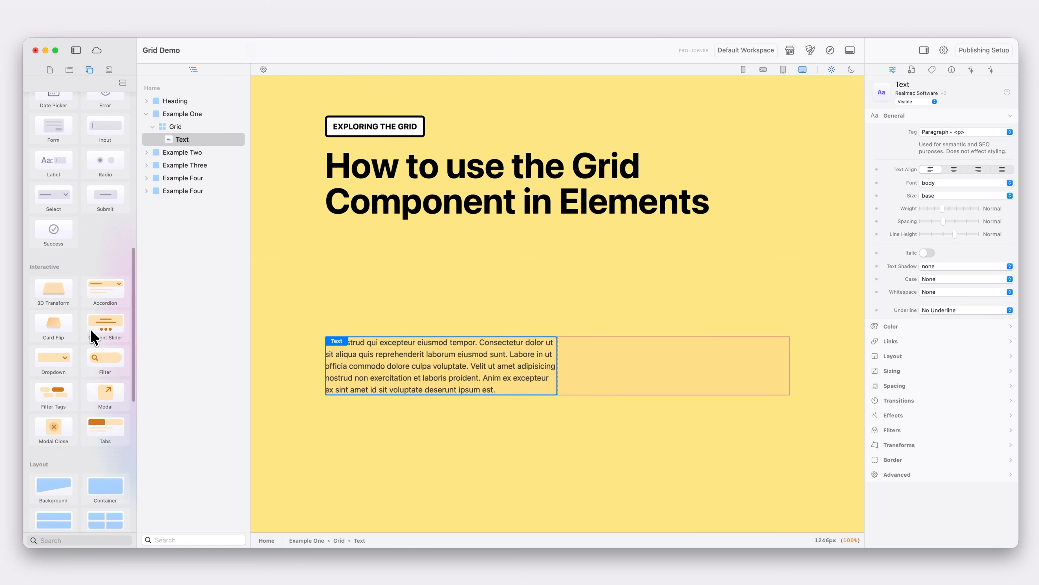
pyautogui.scroll(-3, 91, 329)
pyautogui.moveTo(58, 440); pyautogui.dragTo(568, 371)
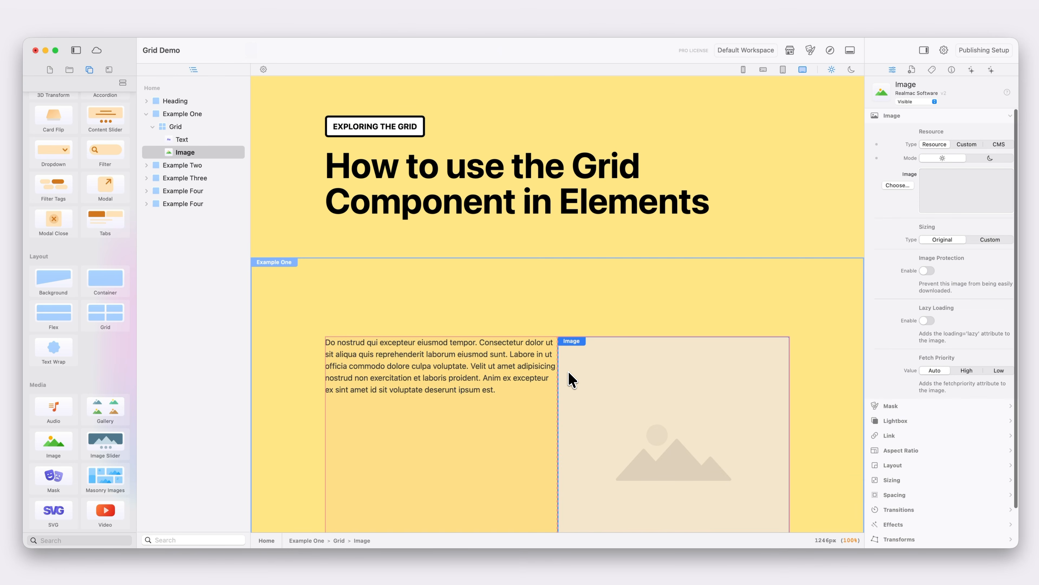
pyautogui.scroll(-5, 573, 370)
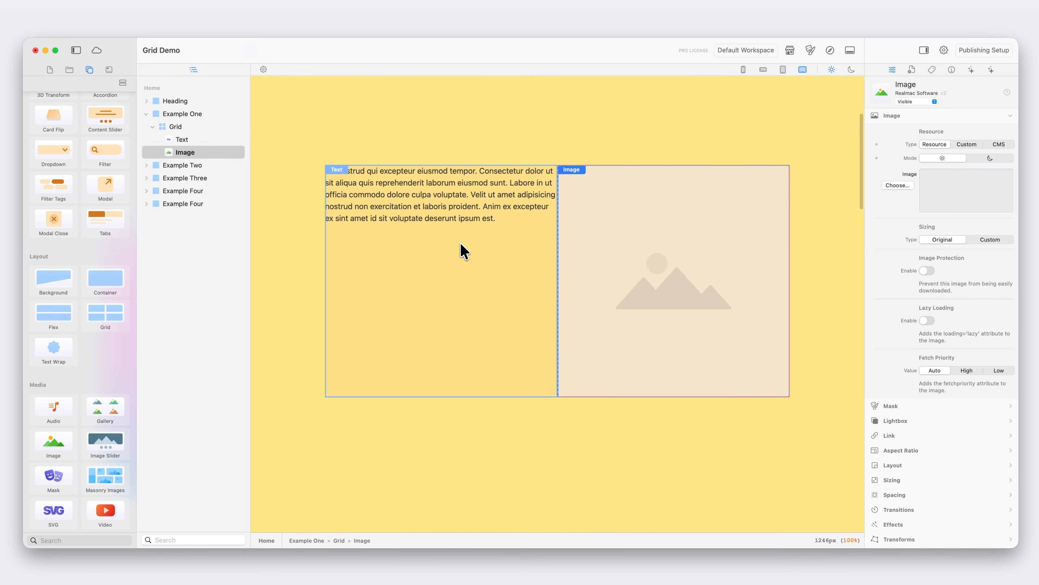
pyautogui.click(462, 252)
pyautogui.click(646, 238)
# Step: Turn off the column preview for the grid in Example One
pyautogui.click(191, 127)
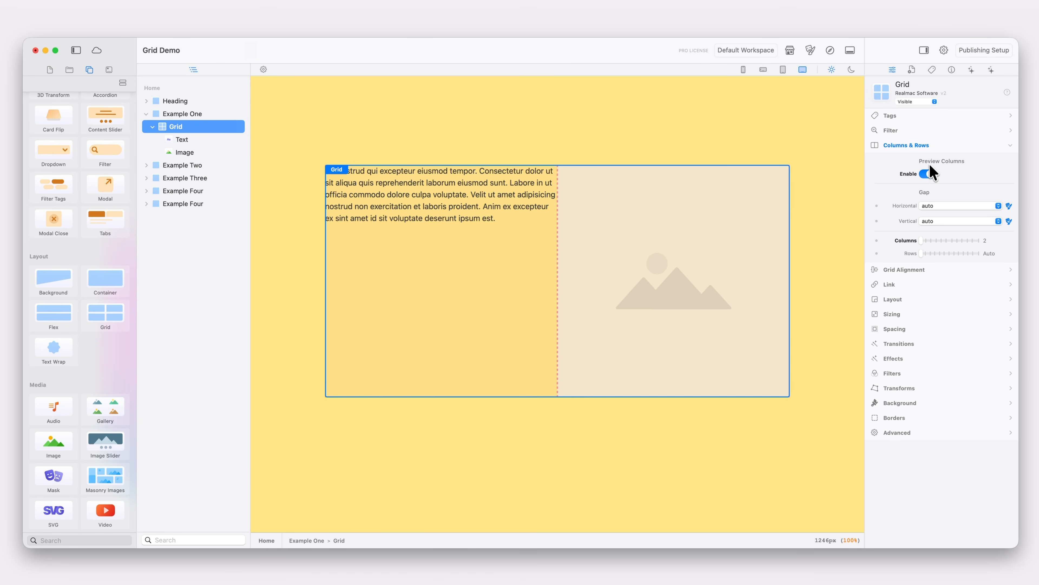
pyautogui.click(927, 174)
pyautogui.click(928, 174)
# Step: Try horizontal gap values of 5 and 20 on the grid
pyautogui.click(942, 206)
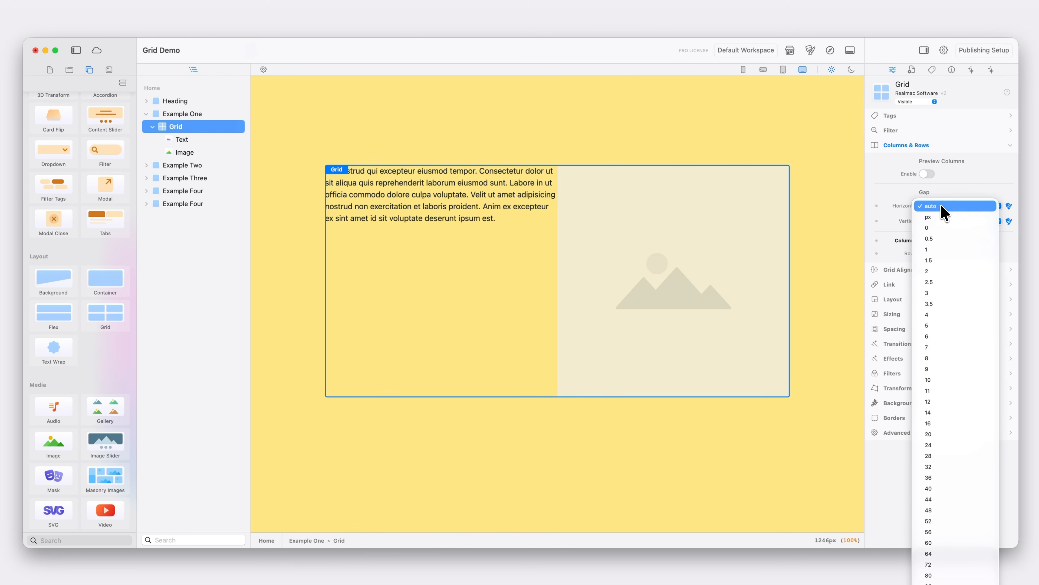
pyautogui.click(937, 326)
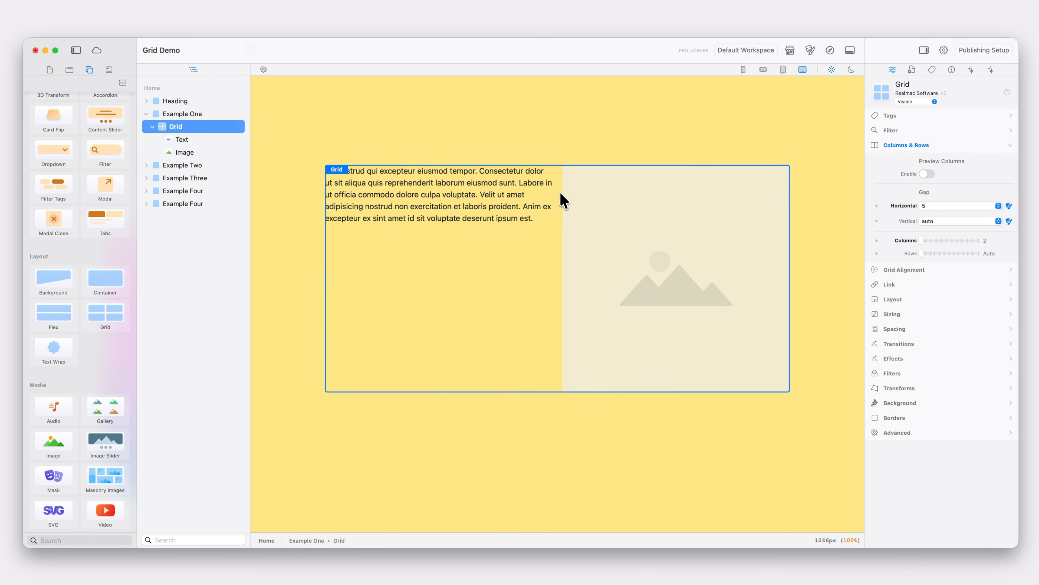
pyautogui.click(939, 207)
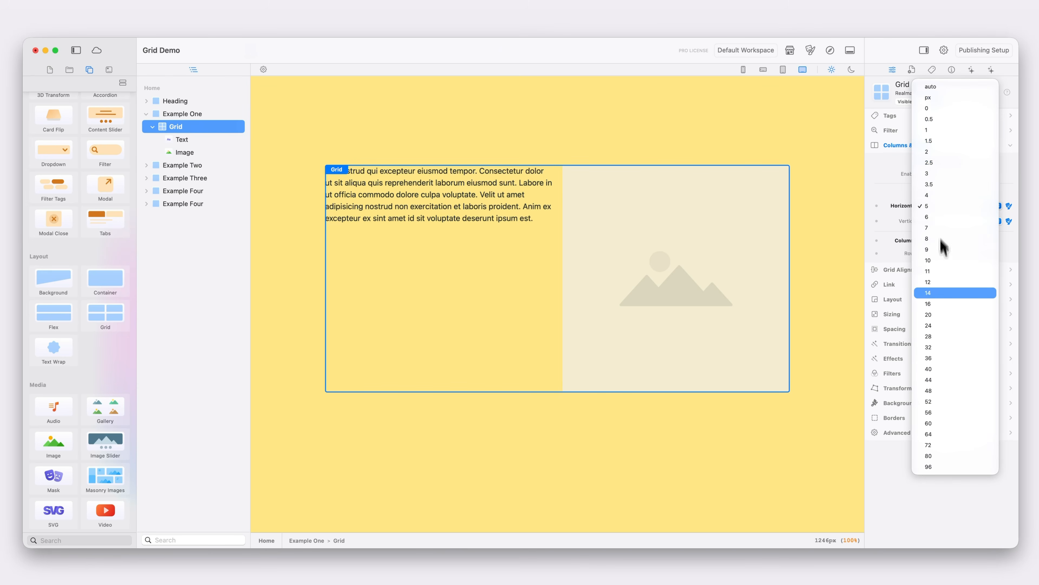
pyautogui.click(943, 316)
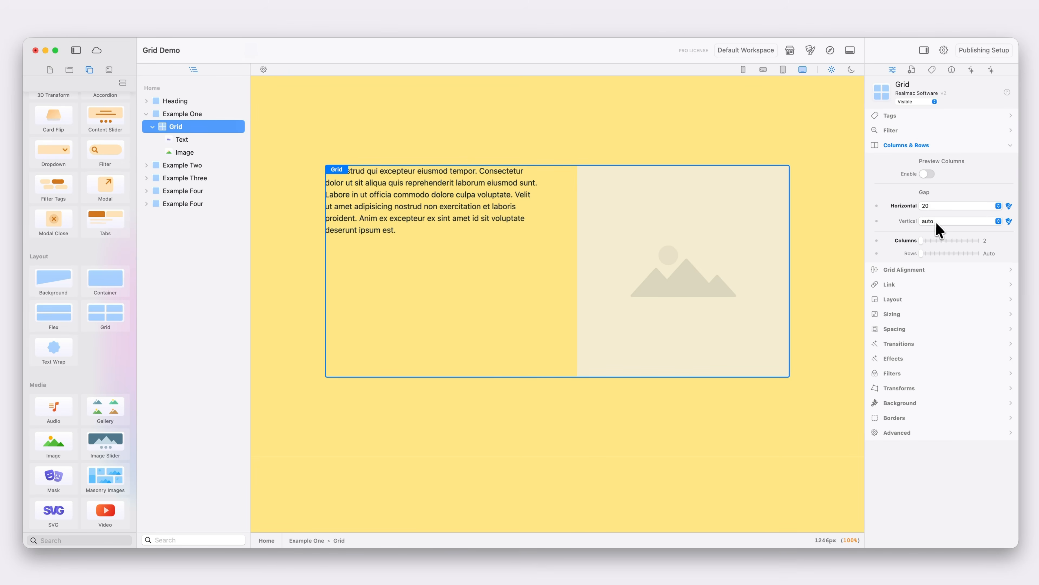
# Step: Duplicate the grid's image twice
pyautogui.click(666, 228)
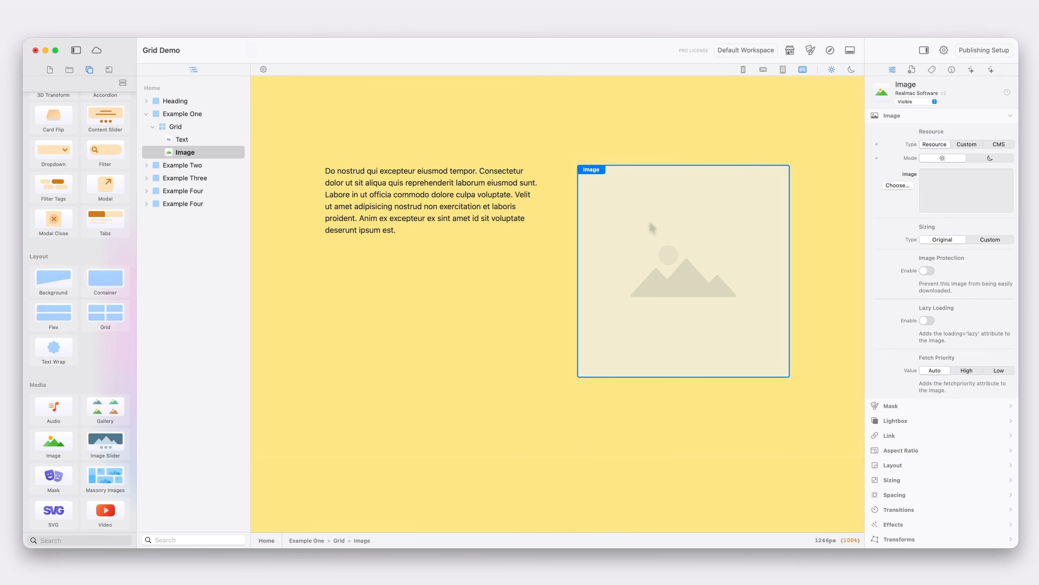
pyautogui.press('super+d')
pyautogui.press('super+d')
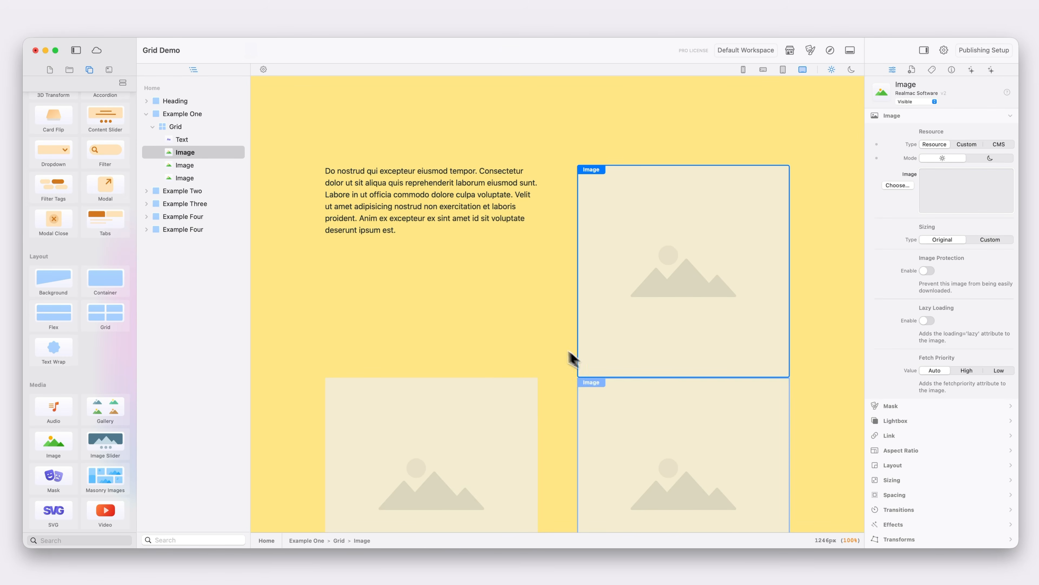
# Step: Set both the vertical and horizontal gaps of the grid to 5
pyautogui.click(543, 345)
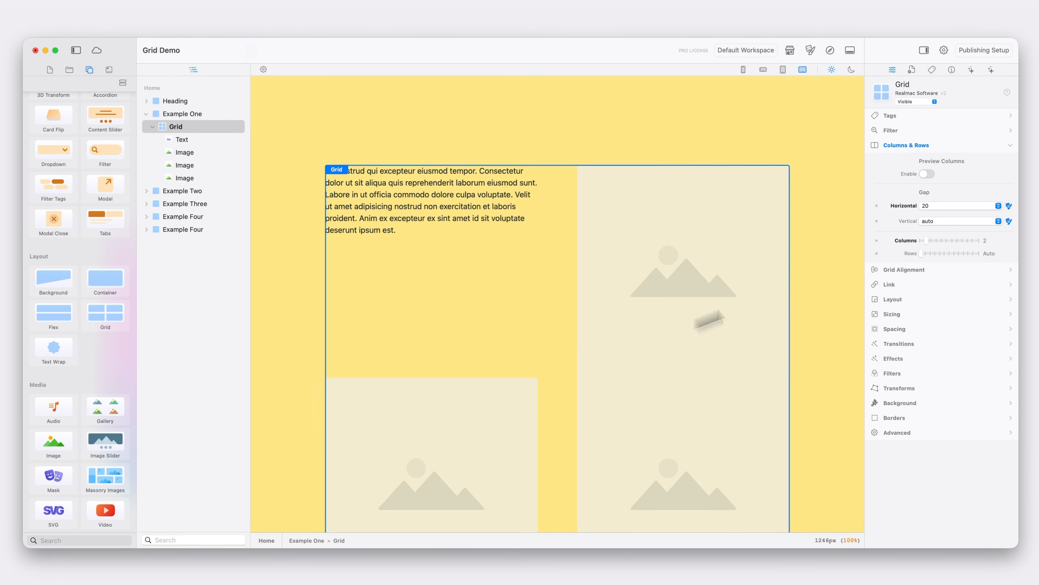
pyautogui.click(937, 221)
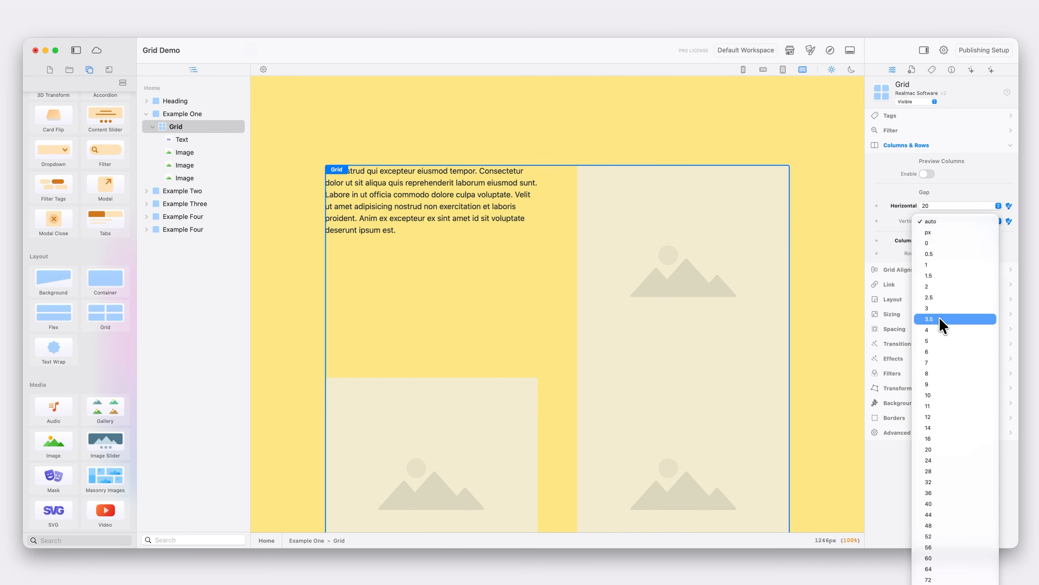
pyautogui.click(944, 346)
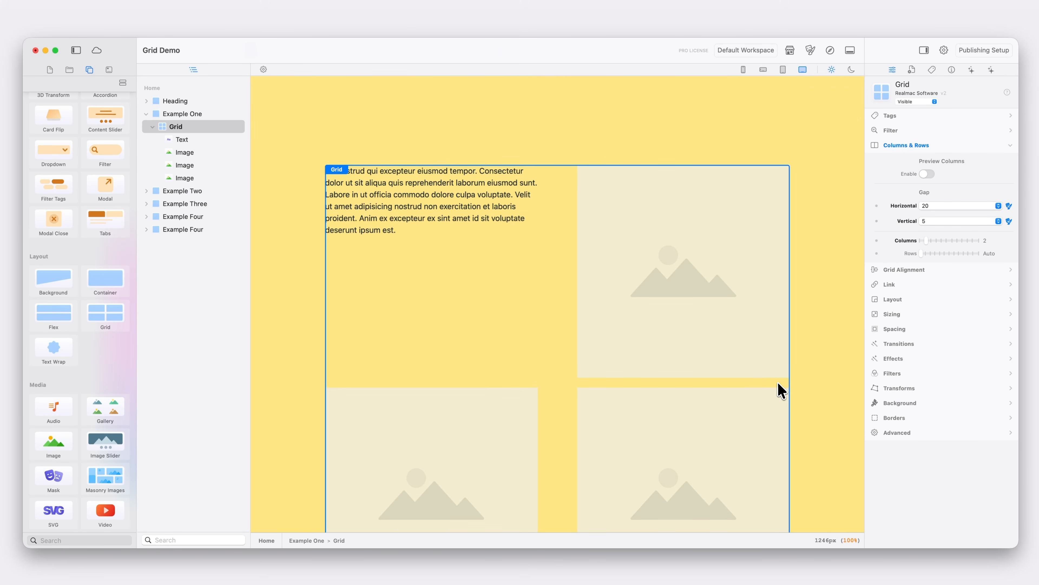
pyautogui.click(944, 206)
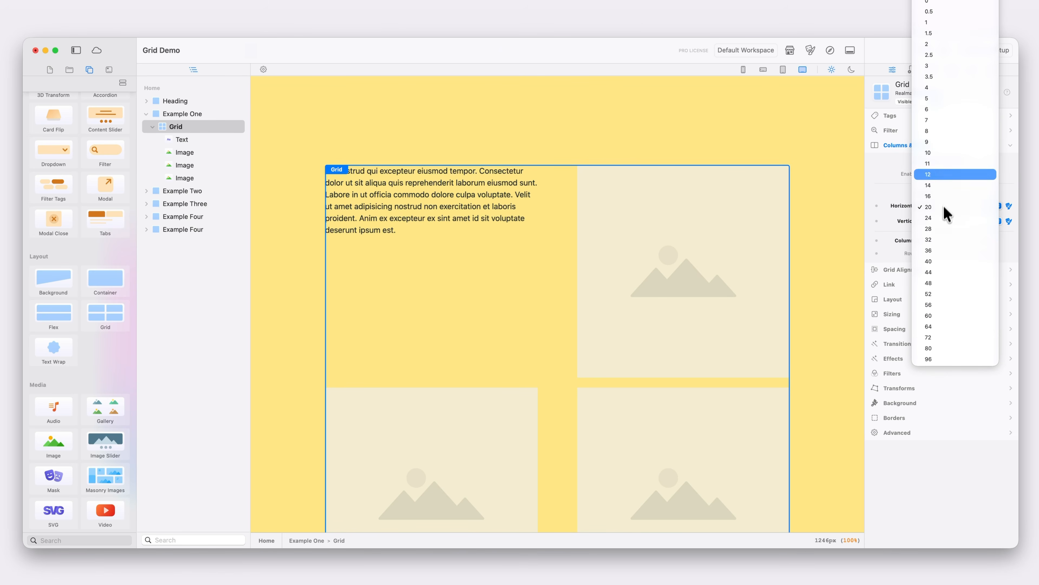
pyautogui.click(956, 109)
pyautogui.scroll(-3, 705, 239)
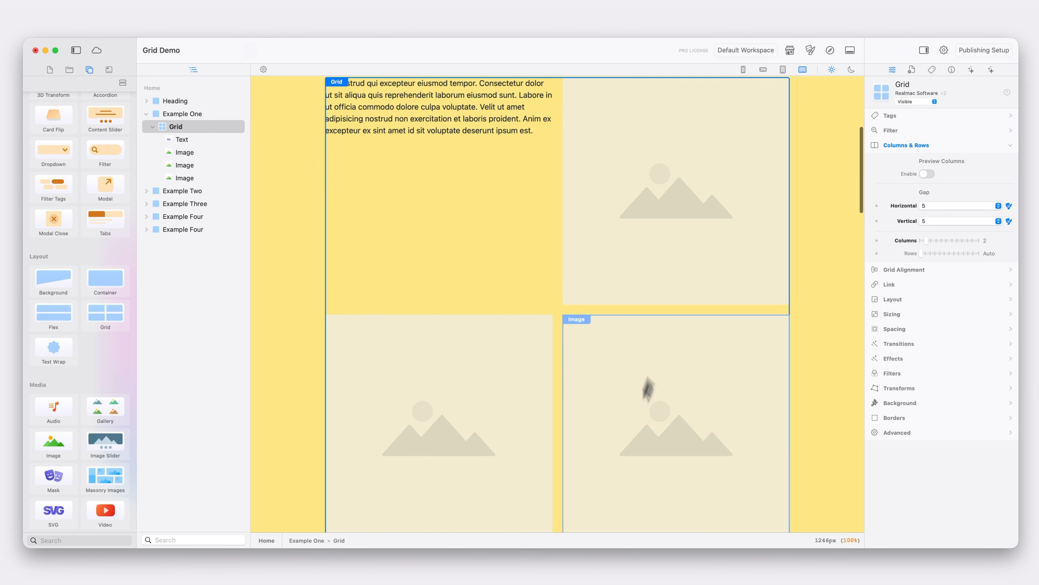
# Step: Delete the Text component from the grid
pyautogui.scroll(5, 503, 291)
pyautogui.click(489, 294)
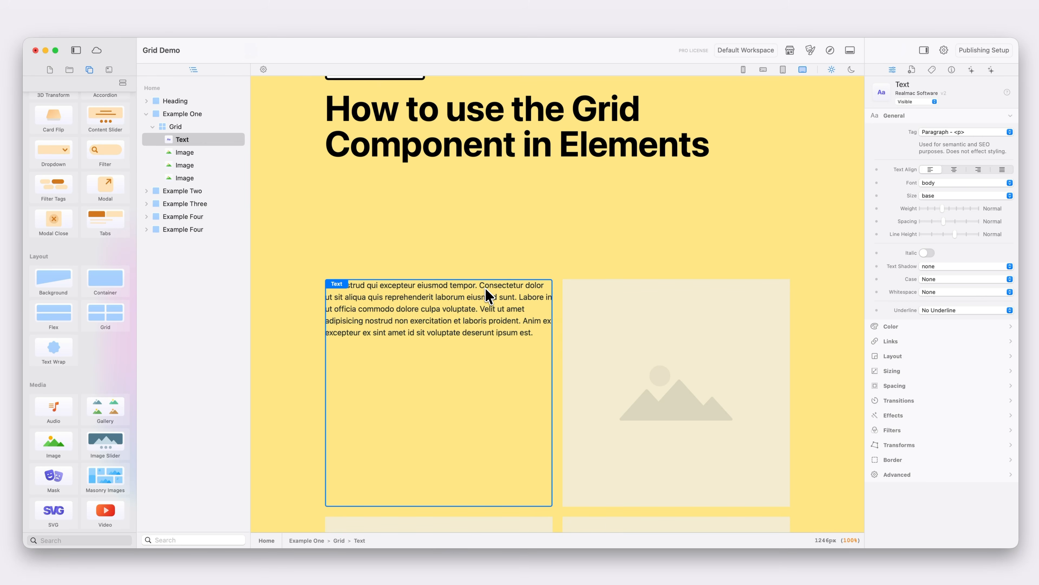
pyautogui.press('Delete')
# Step: Duplicate the image in the grid's second row to fill the empty cell beside it
pyautogui.scroll(-4, 513, 327)
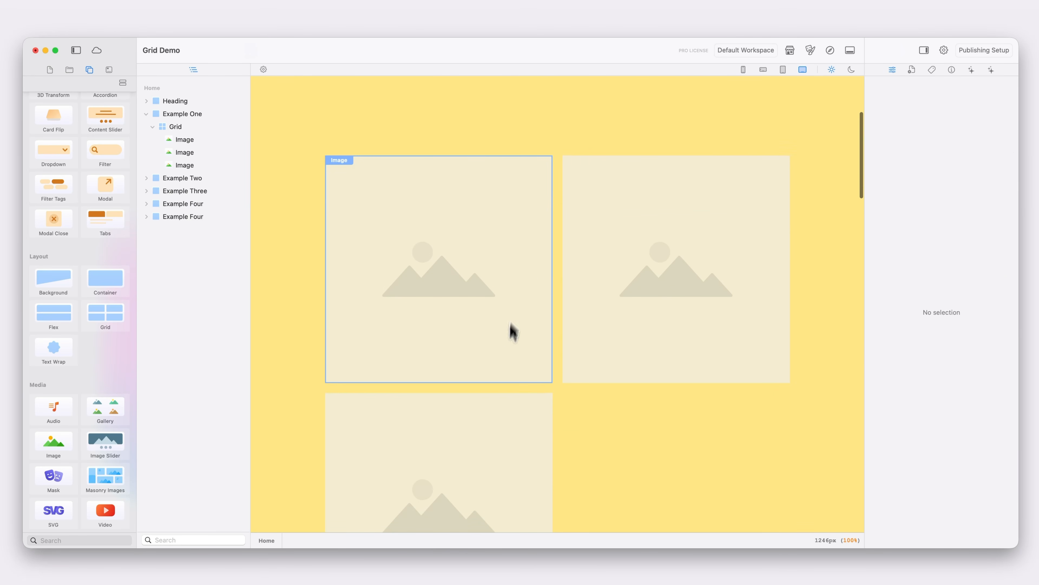
pyautogui.click(486, 454)
pyautogui.press('super+d')
pyautogui.click(802, 336)
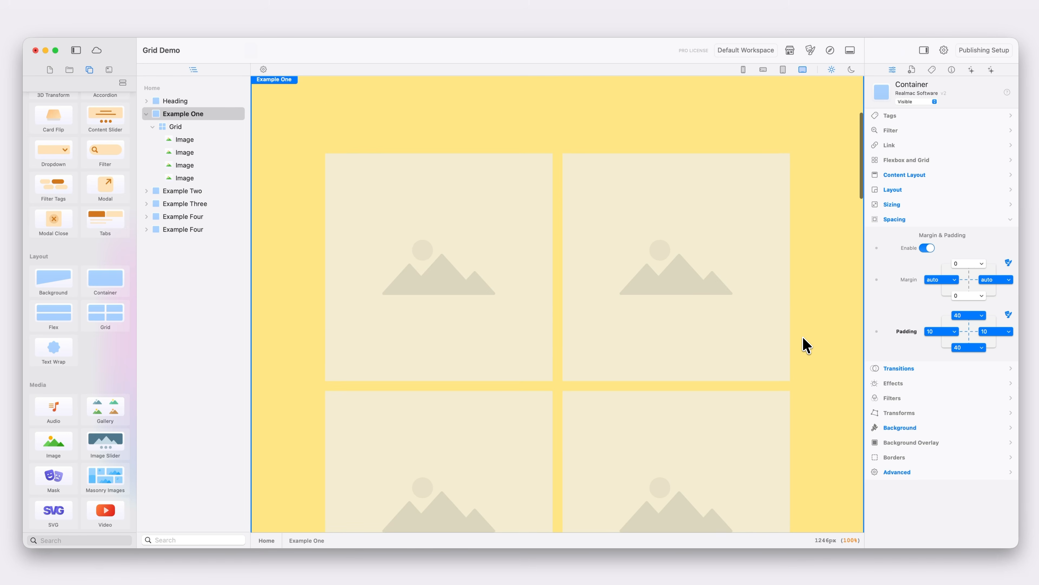
pyautogui.scroll(-2, 803, 336)
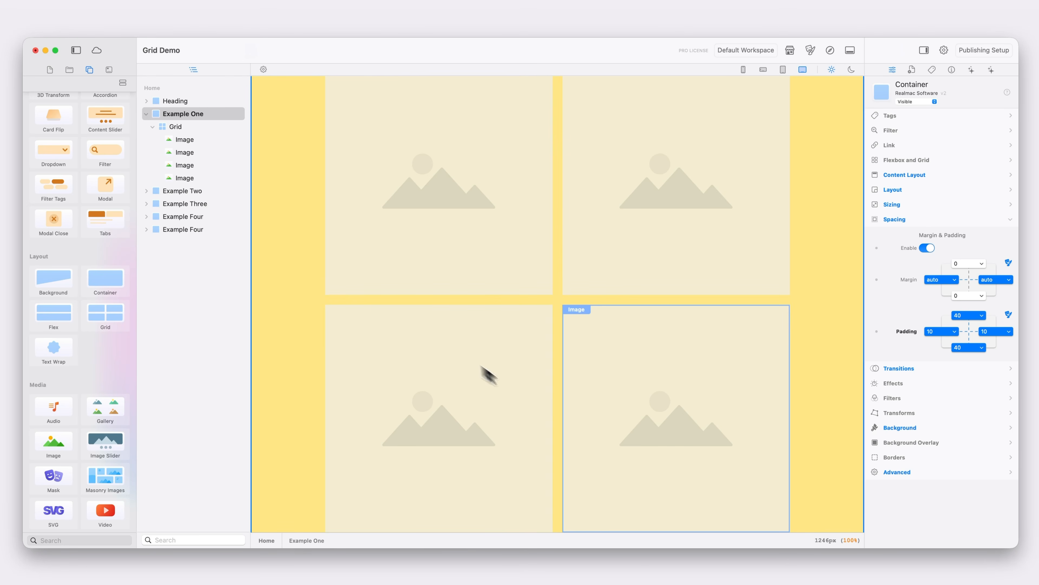
pyautogui.scroll(3, 606, 356)
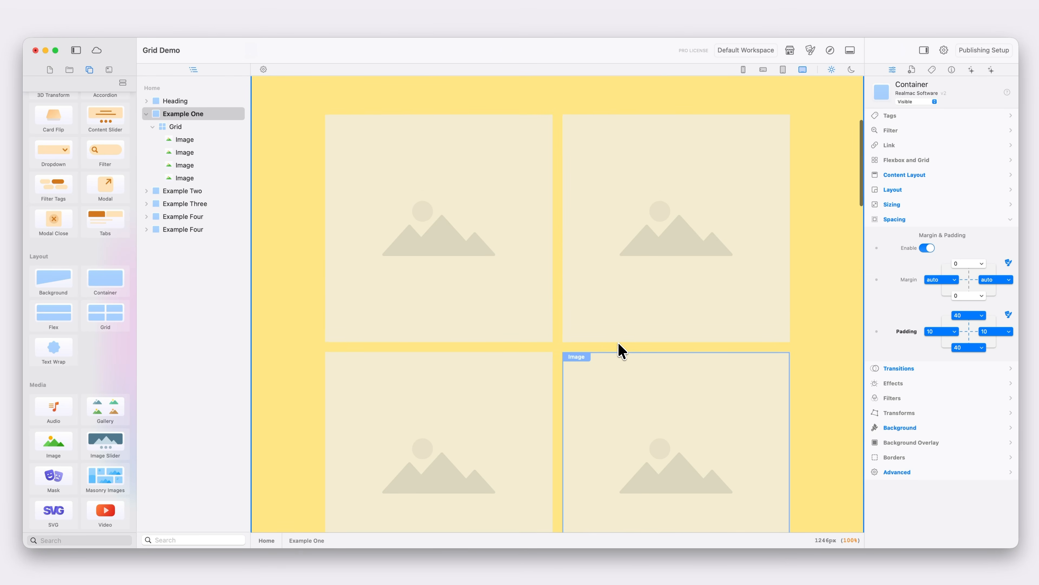
# Step: Set the grid's number of columns to 4 so the images sit in one row
pyautogui.click(186, 127)
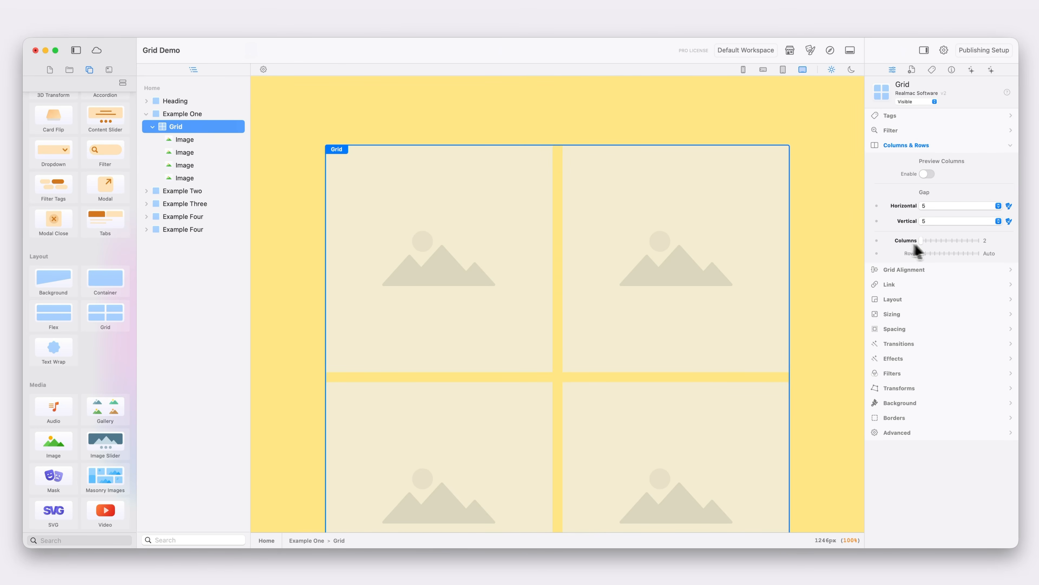
pyautogui.moveTo(921, 241); pyautogui.dragTo(935, 244)
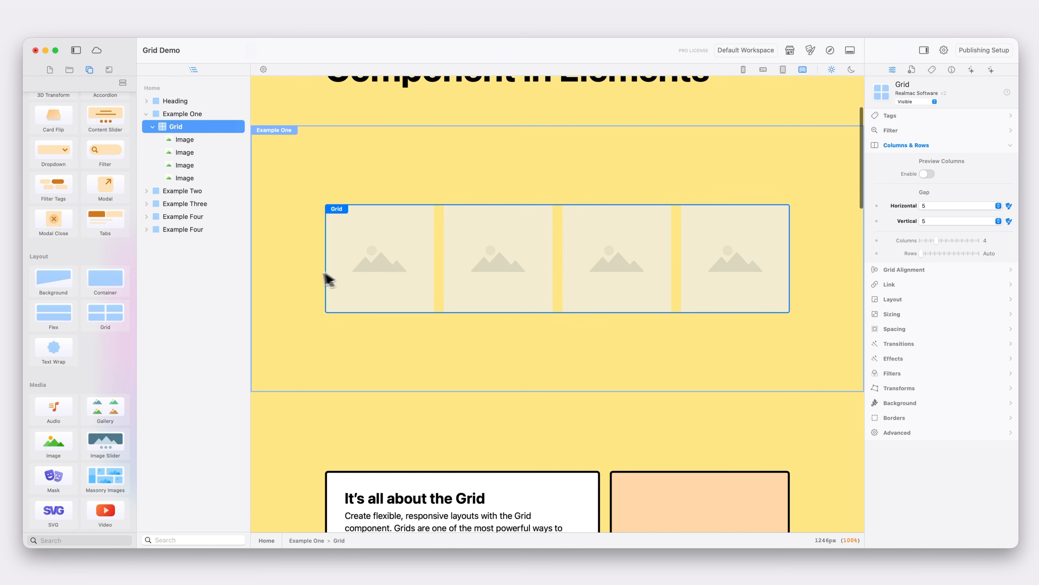
pyautogui.click(306, 282)
pyautogui.scroll(5, 306, 282)
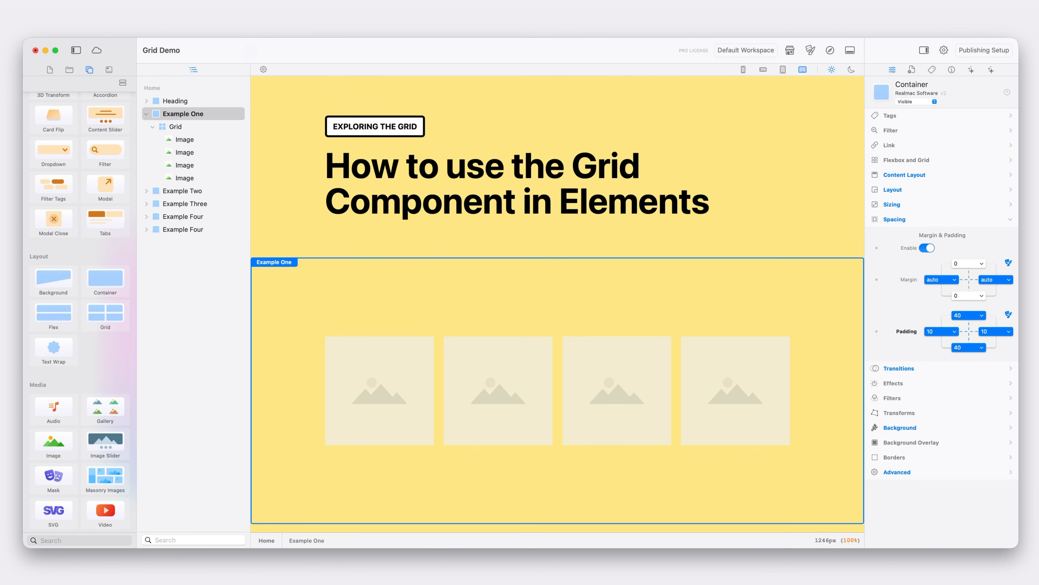
# Step: Add a Text component after the grid's first image and a Button component directly after that text
pyautogui.click(558, 387)
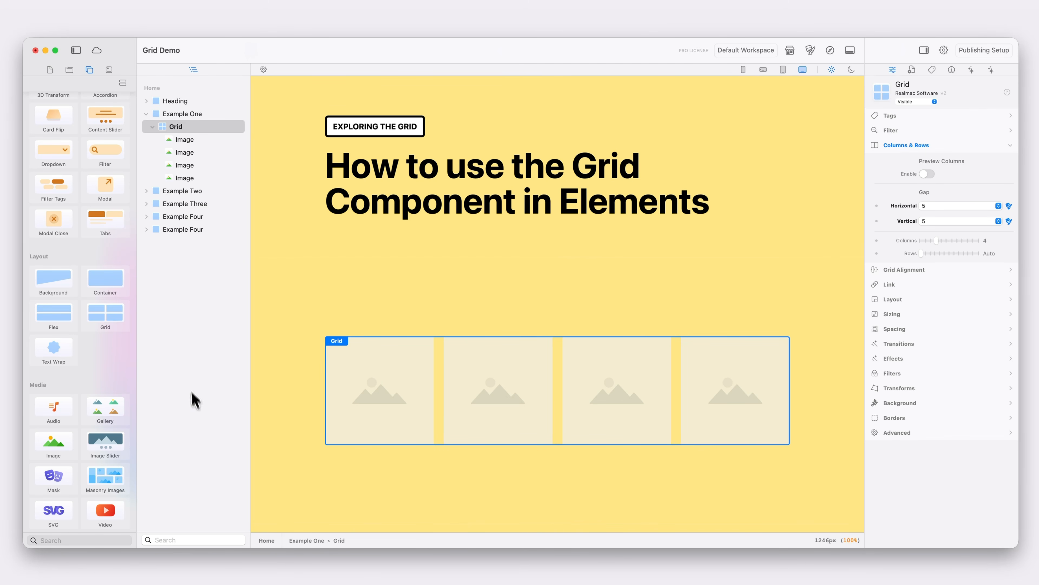
pyautogui.scroll(-10, 72, 287)
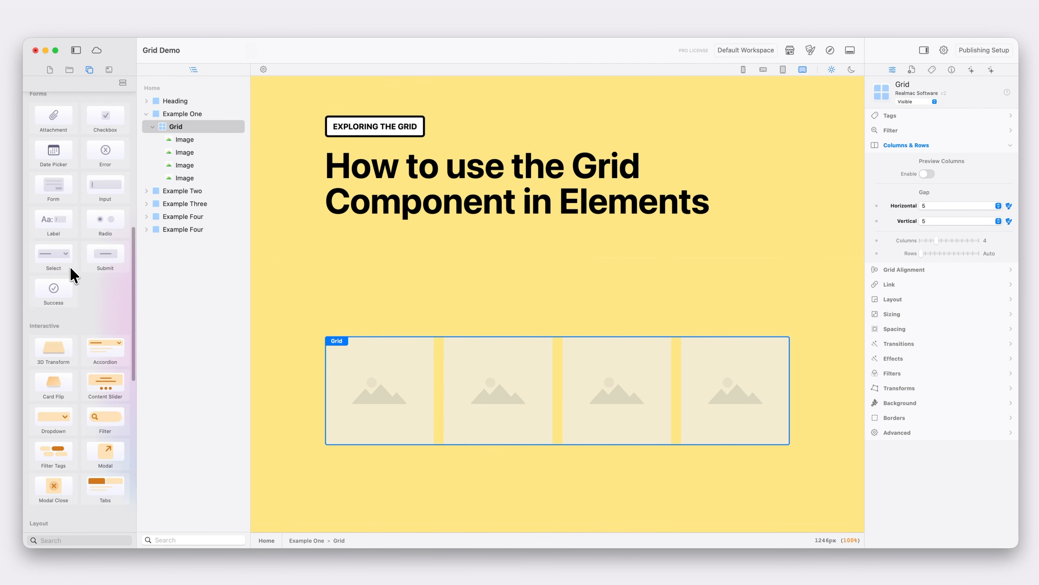
pyautogui.moveTo(65, 297); pyautogui.dragTo(424, 385)
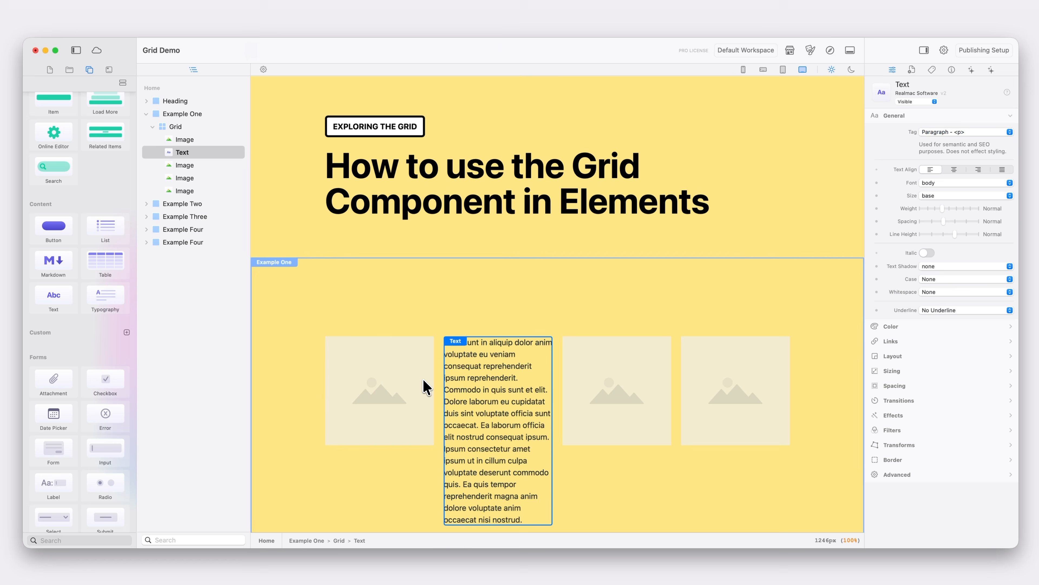
pyautogui.moveTo(54, 226); pyautogui.dragTo(572, 382)
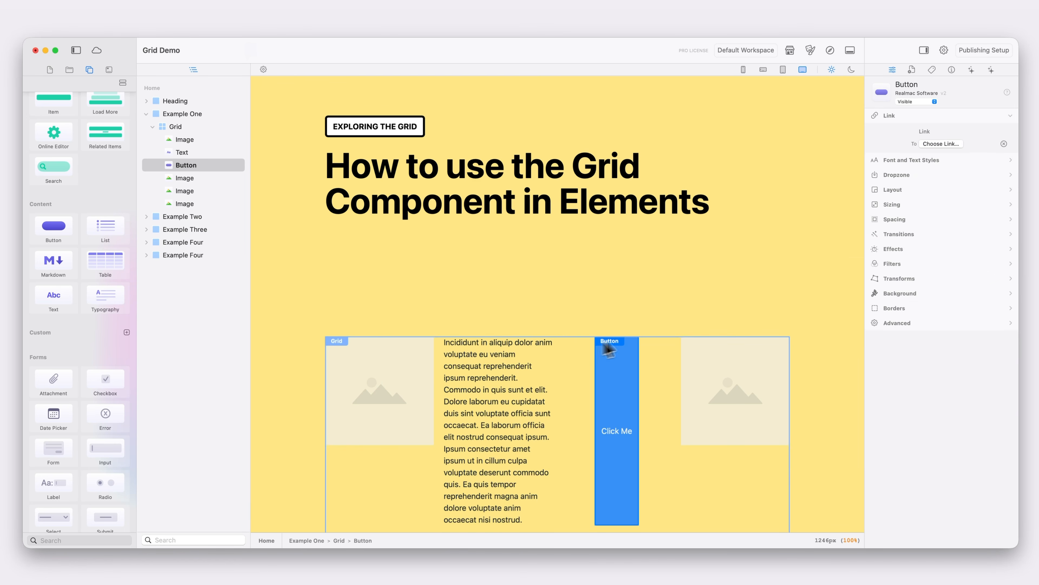
# Step: Try moving the grid's text into the second row and back beside the first image
pyautogui.scroll(-4, 608, 344)
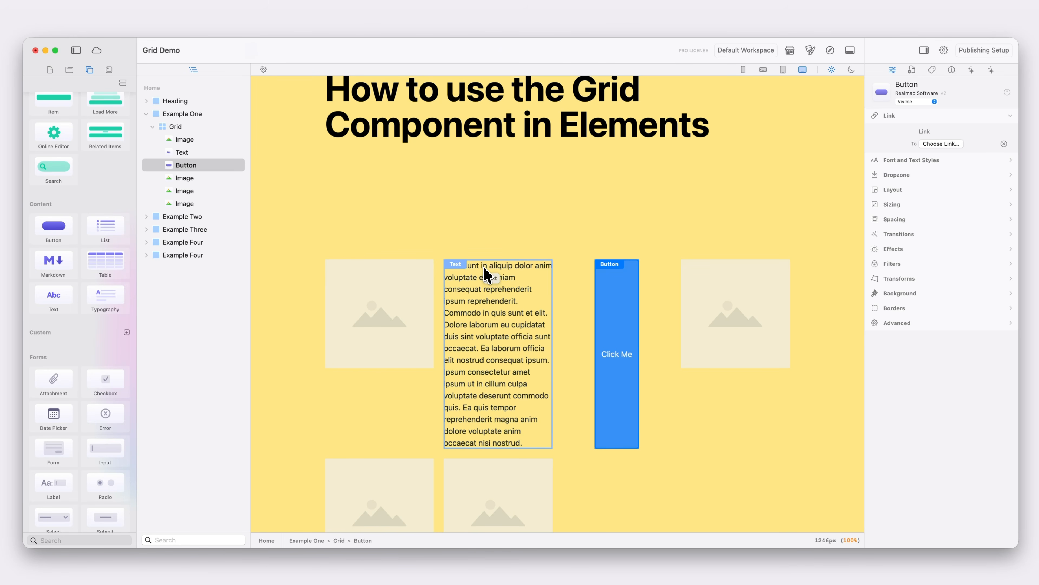
pyautogui.moveTo(485, 273); pyautogui.dragTo(500, 454)
pyautogui.moveTo(504, 363); pyautogui.dragTo(399, 318)
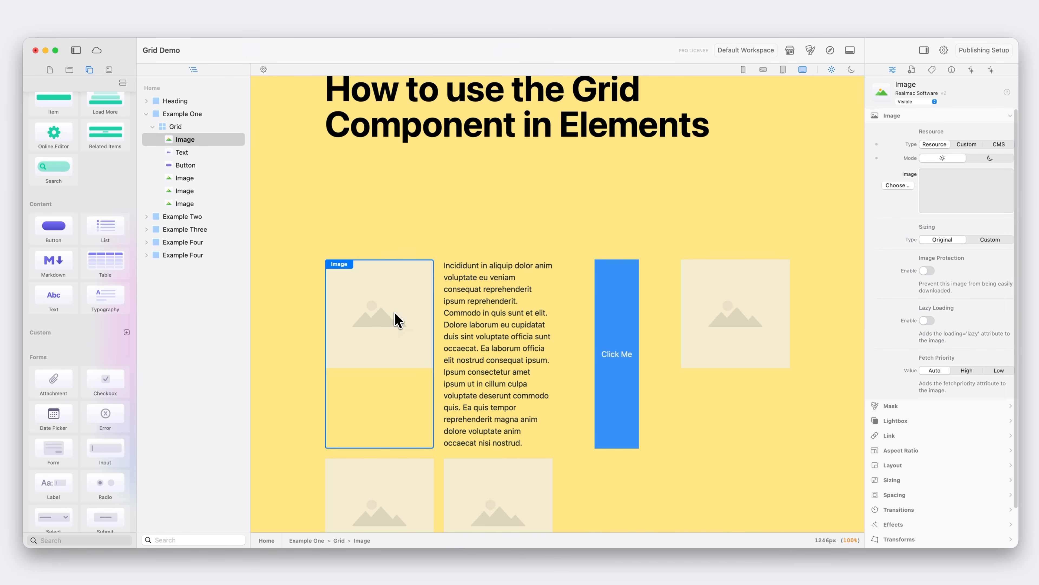
# Step: Delete all images and the button from the grid in Example One, leaving only the text
pyautogui.click(641, 314)
pyautogui.press('Delete')
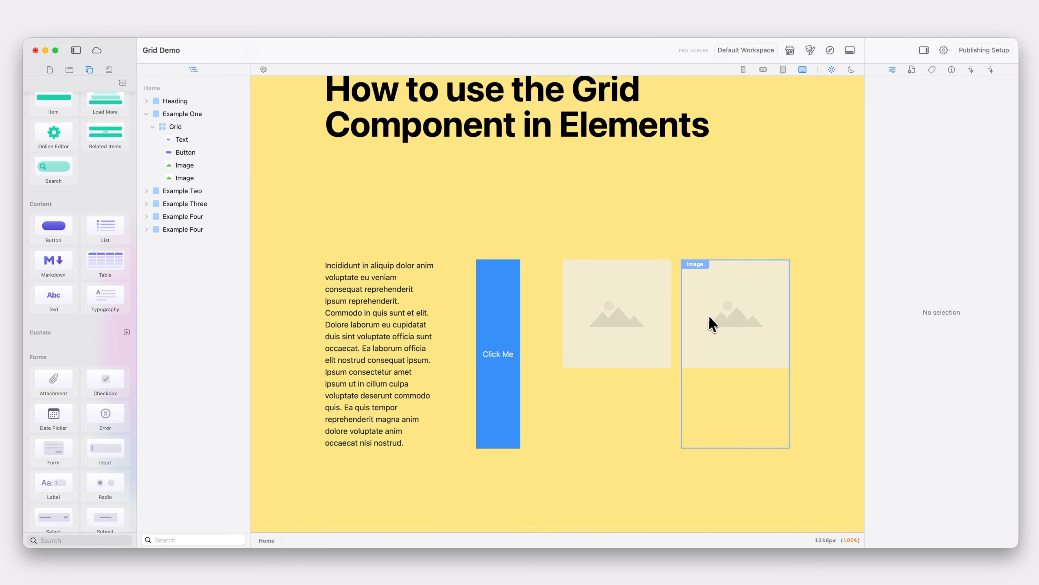
pyautogui.click(709, 315)
pyautogui.press('Delete')
pyautogui.click(606, 313)
pyautogui.press('Delete')
pyautogui.click(514, 321)
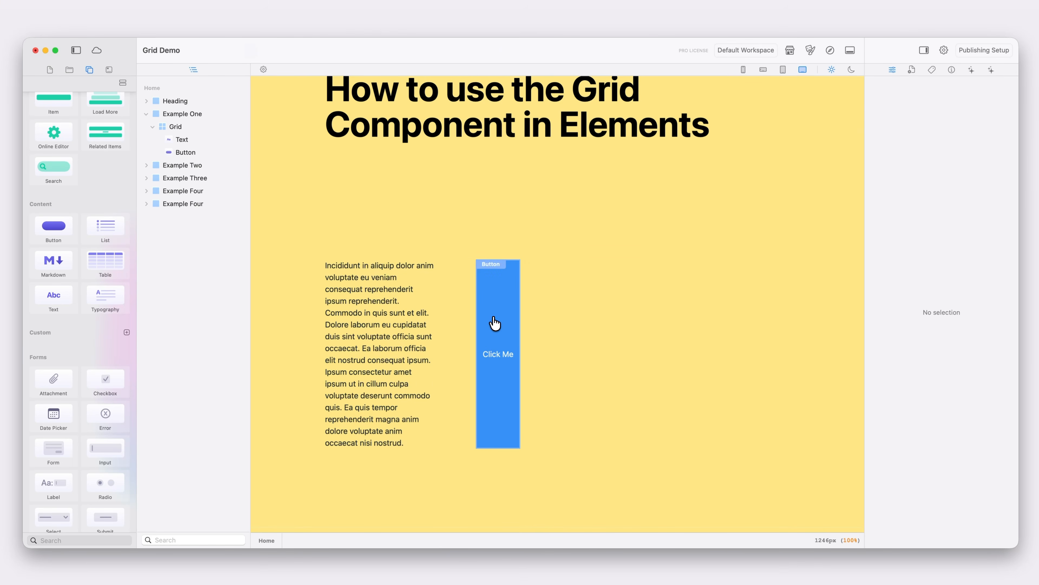
pyautogui.press('Delete')
# Step: Set the grid's number of columns to 2 and delete its remaining Text component
pyautogui.click(614, 344)
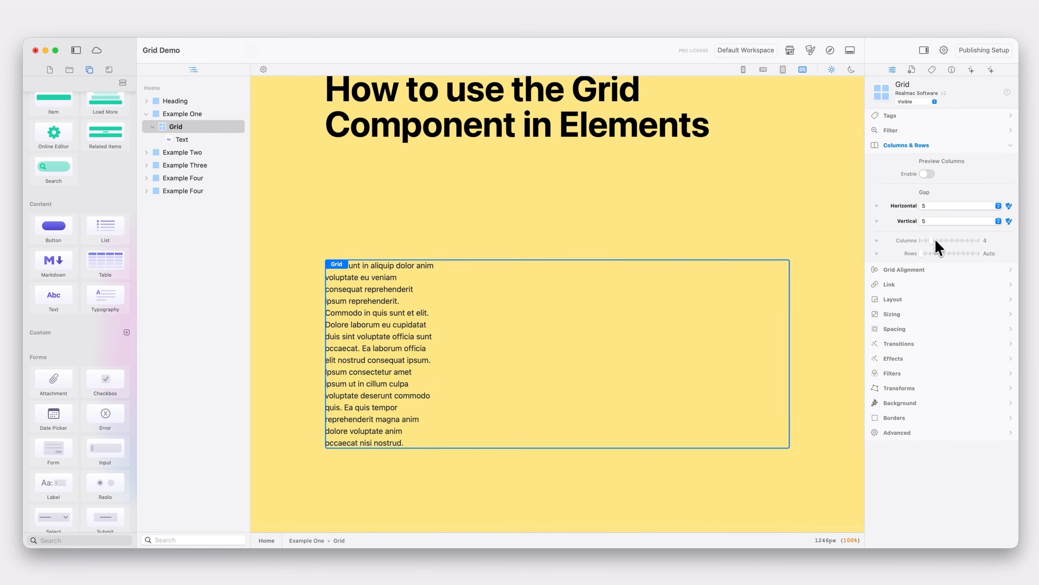
pyautogui.moveTo(935, 239); pyautogui.dragTo(929, 248)
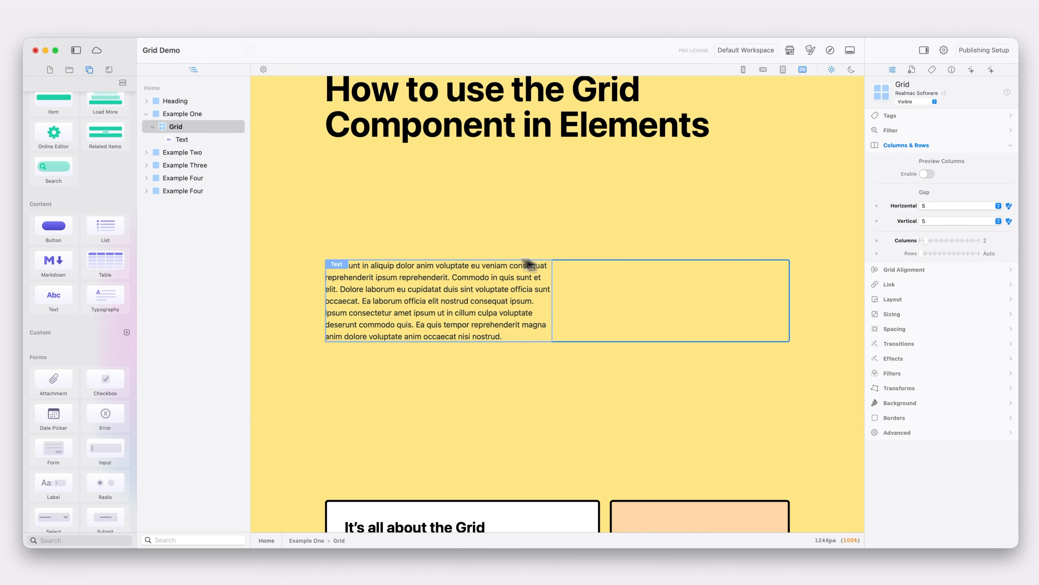
pyautogui.click(474, 281)
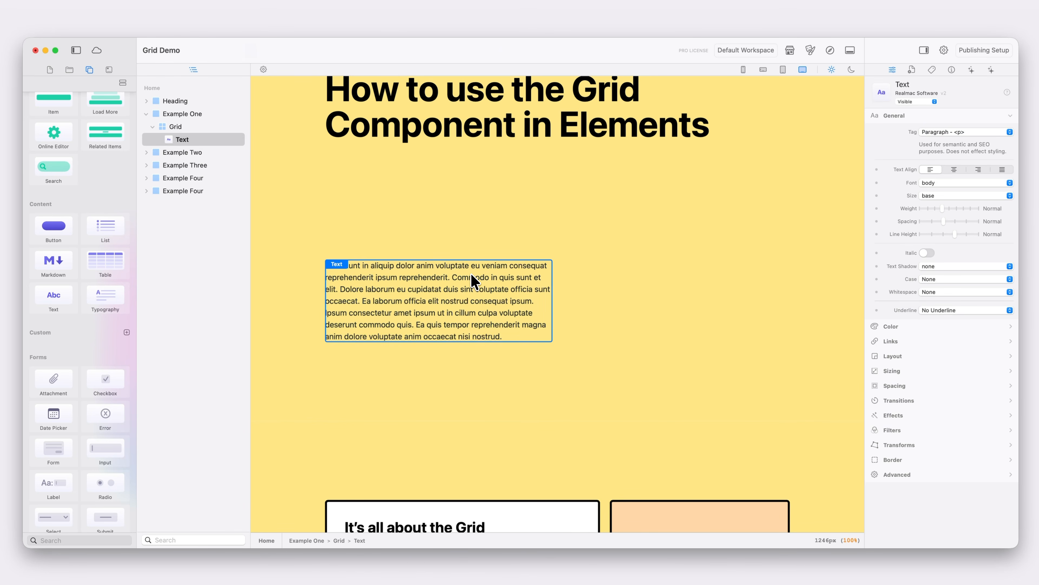
pyautogui.press('Delete')
pyautogui.click(473, 281)
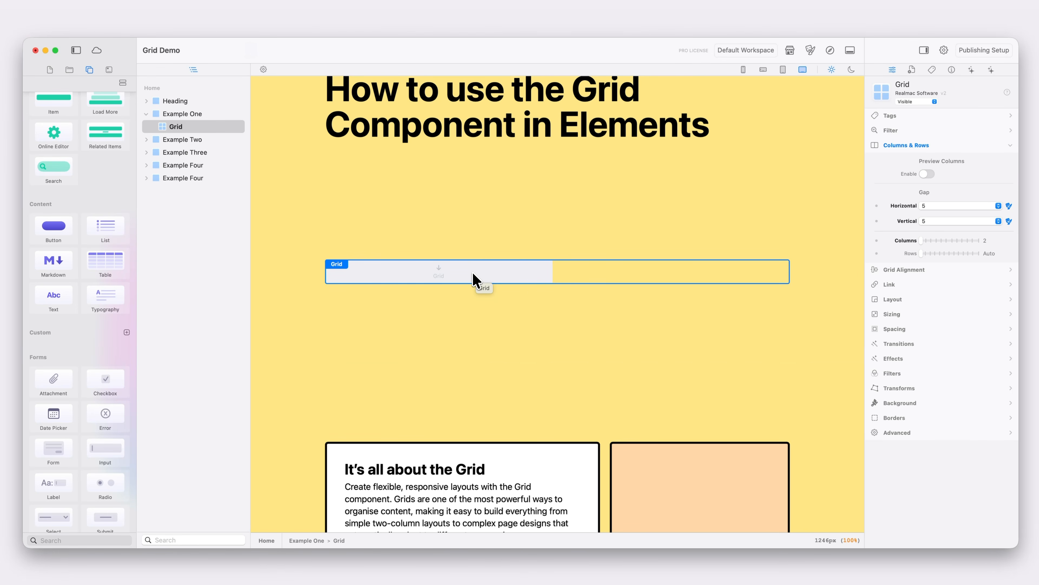
# Step: Add two Container components inside the Example One grid, one for each column
pyautogui.scroll(-2, 476, 281)
pyautogui.scroll(-10, 307, 336)
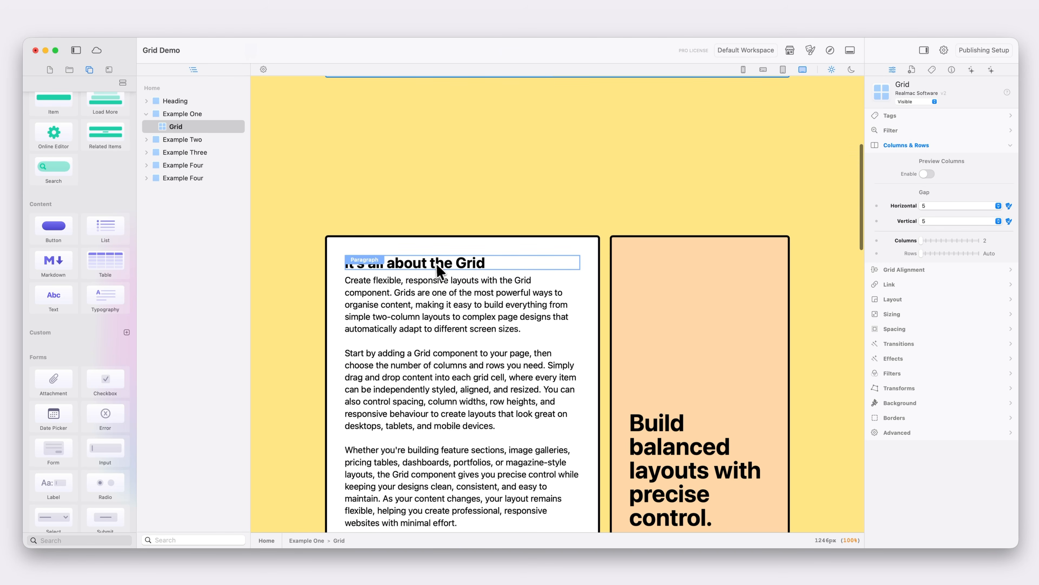
pyautogui.scroll(-1, 469, 324)
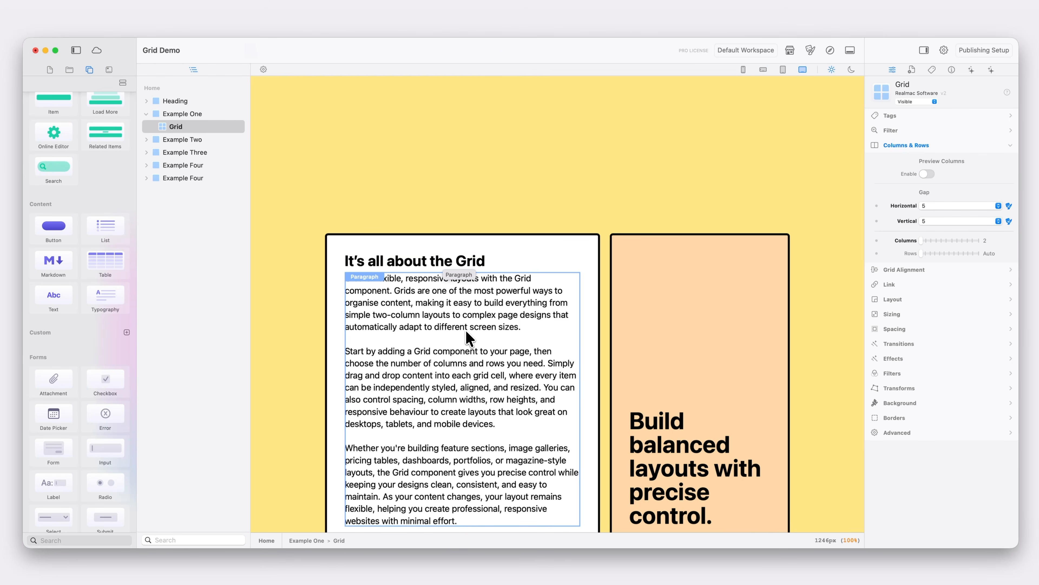
pyautogui.scroll(-1, 467, 332)
pyautogui.scroll(6, 466, 333)
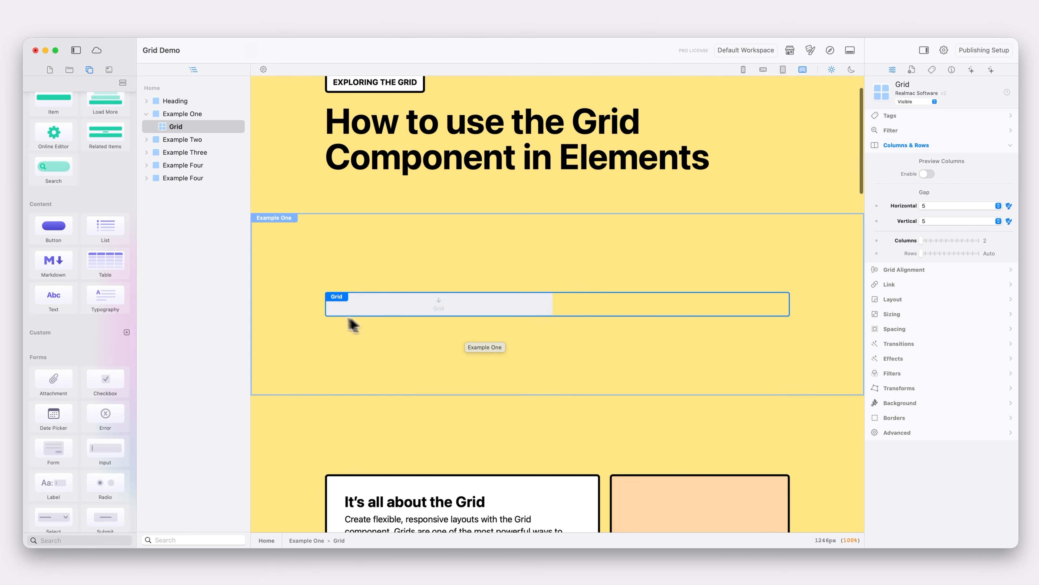
pyautogui.scroll(-10, 109, 291)
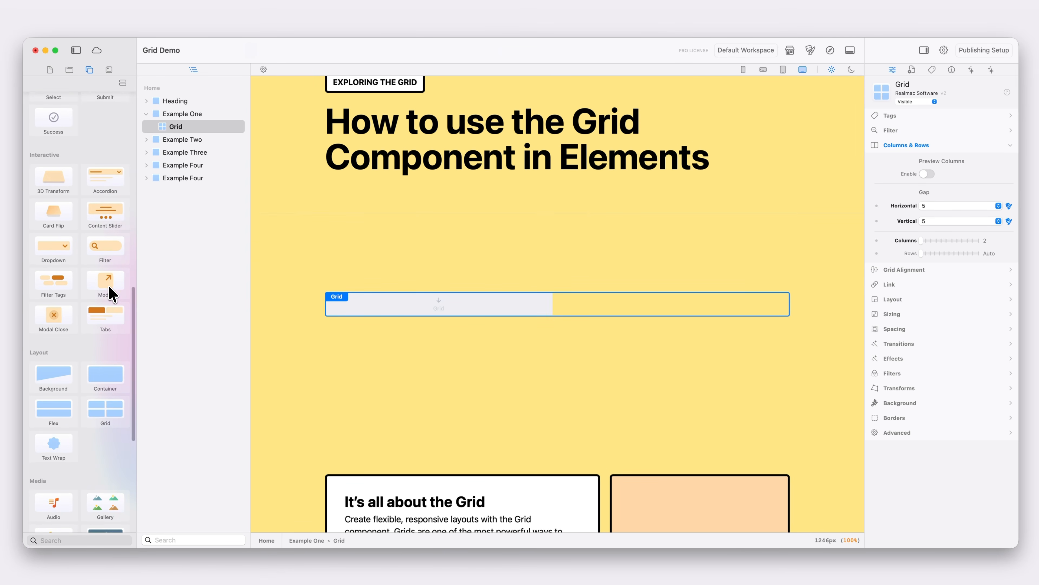
pyautogui.scroll(-1, 110, 288)
pyautogui.moveTo(110, 353); pyautogui.dragTo(210, 132)
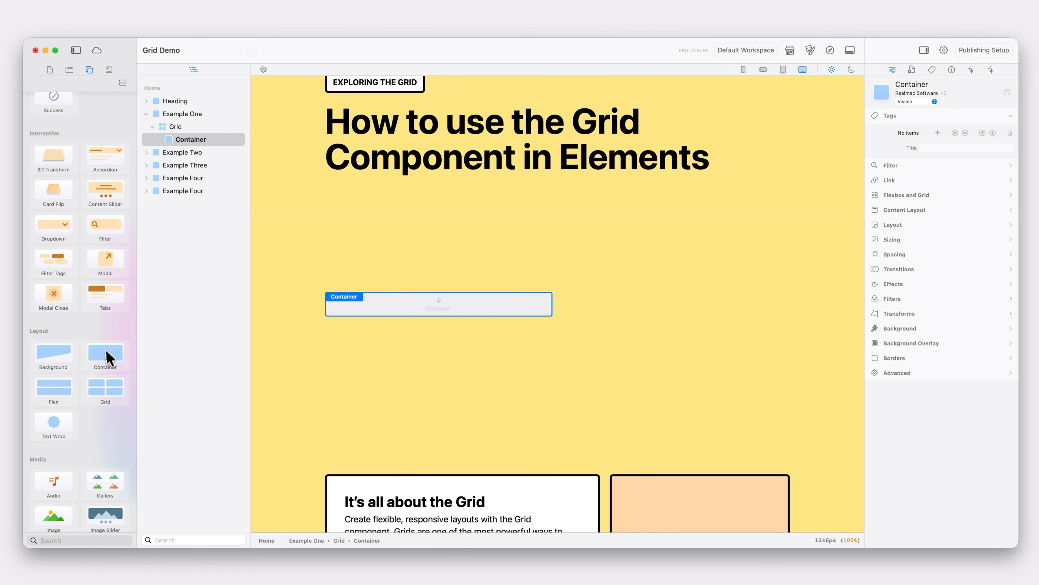
pyautogui.moveTo(104, 355); pyautogui.dragTo(218, 133)
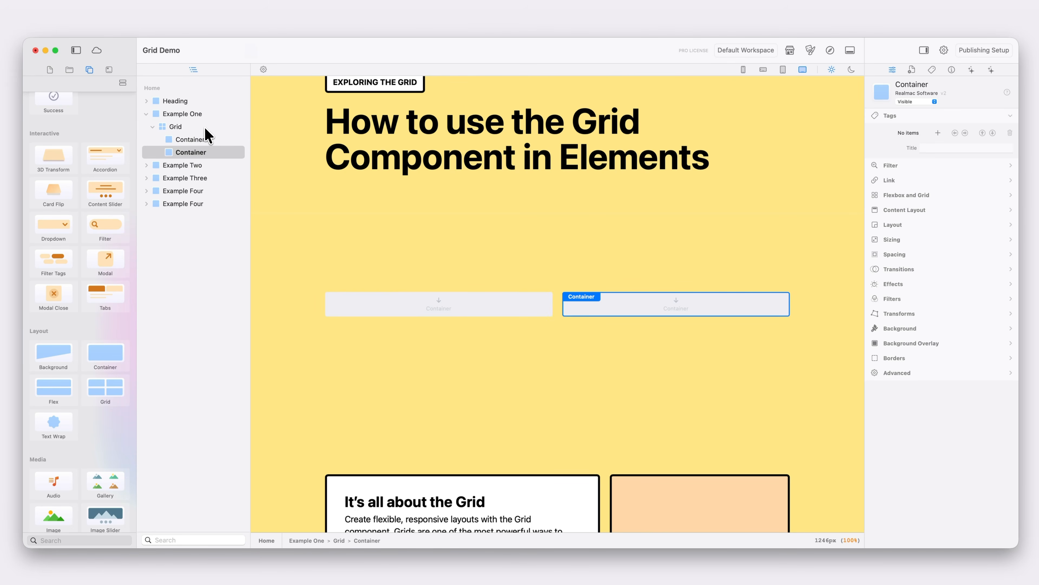
pyautogui.click(205, 128)
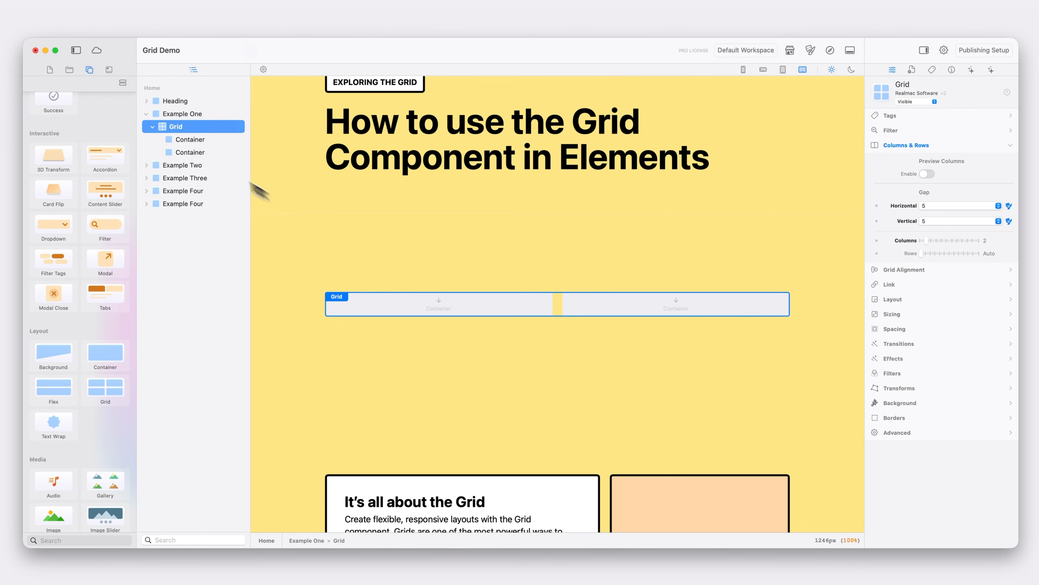
# Step: Add a Text reading "This is our title" to the first container, followed by a second Text component with its placeholder paragraph
pyautogui.scroll(5, 88, 211)
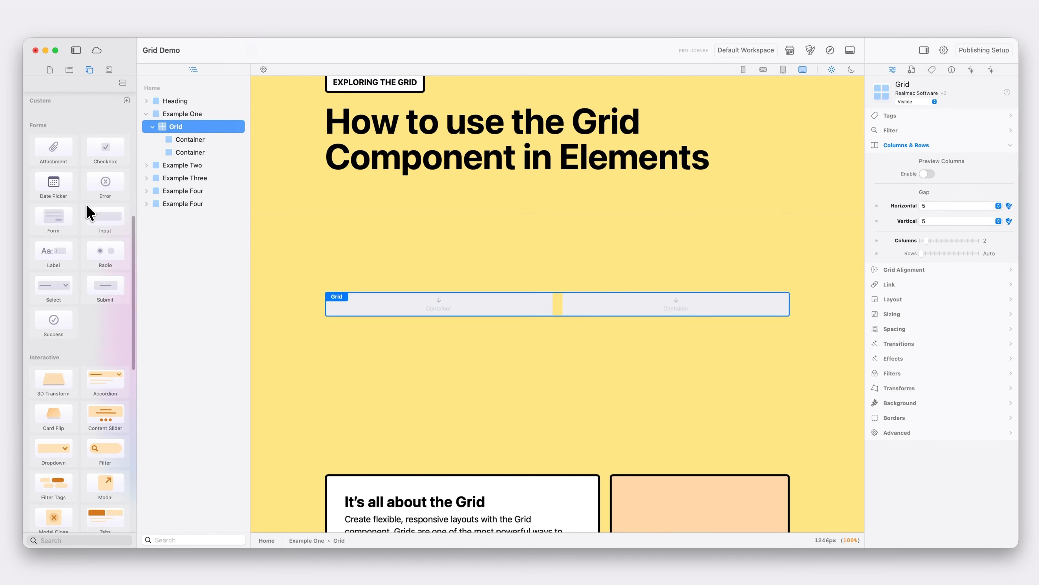
pyautogui.scroll(5, 90, 213)
pyautogui.moveTo(53, 362); pyautogui.dragTo(217, 146)
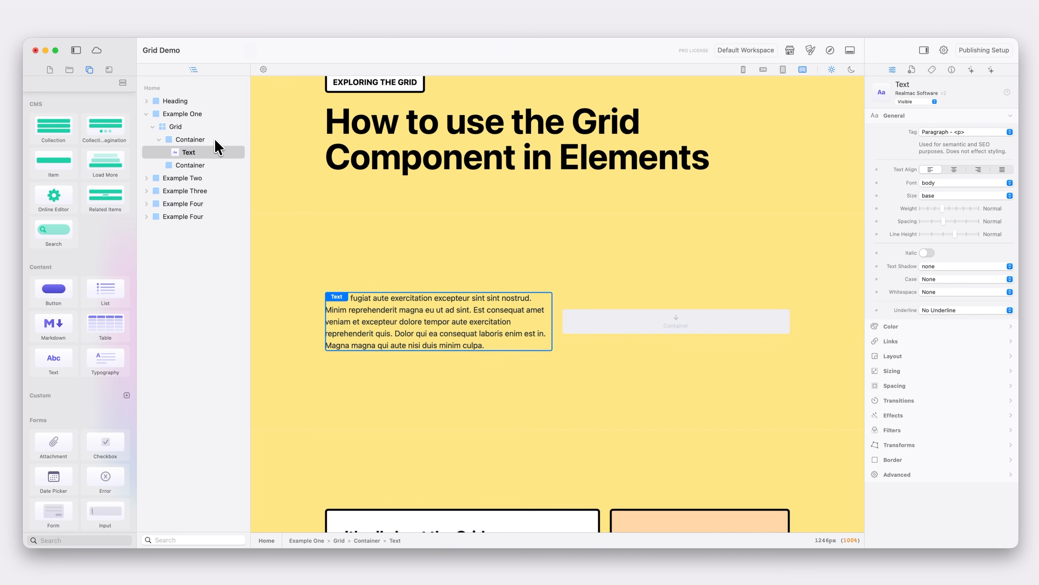
pyautogui.doubleClick(392, 319)
pyautogui.press('super+a')
pyautogui.write('Thi')
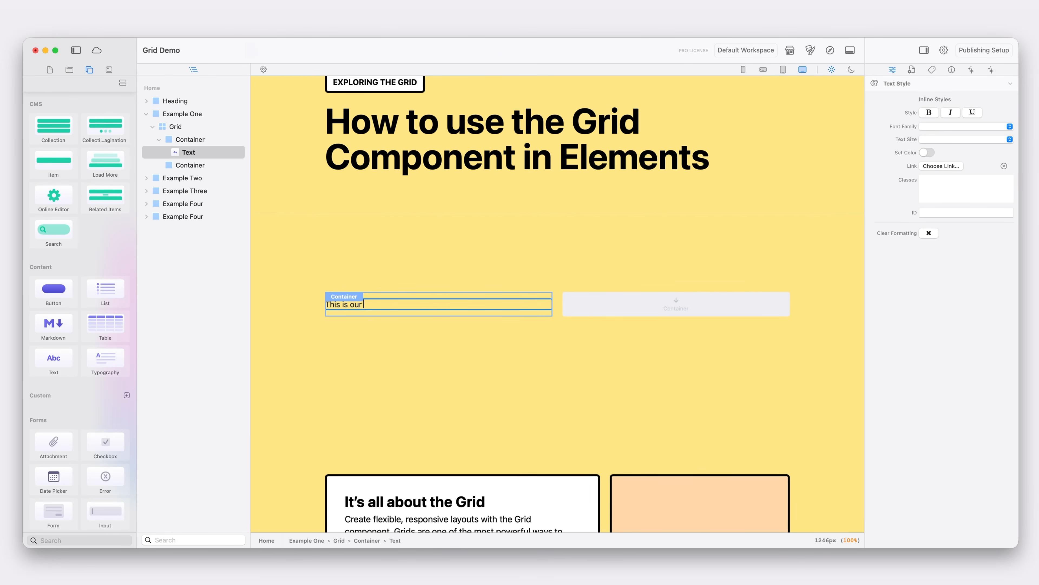
pyautogui.click(434, 241)
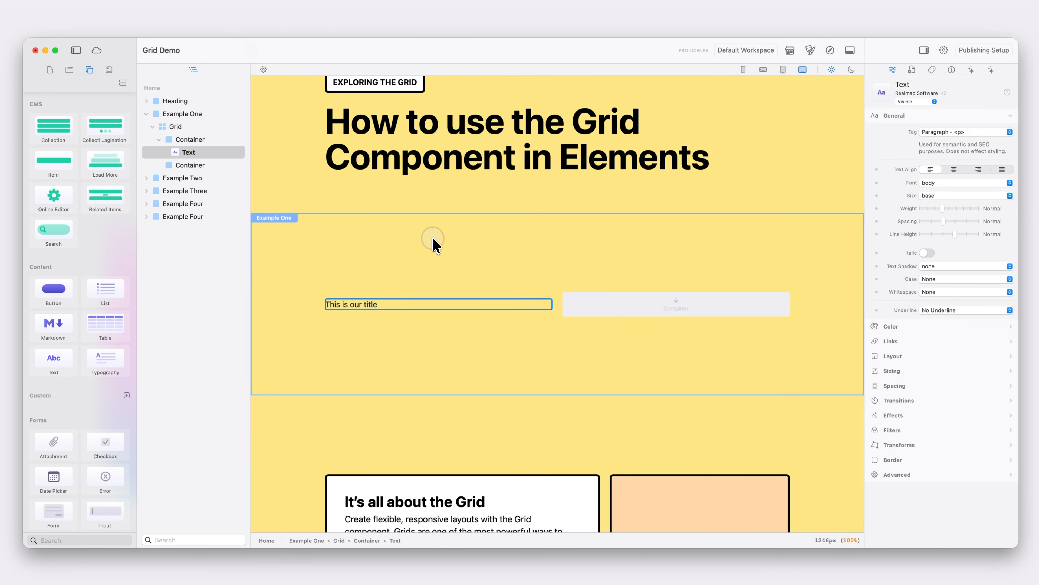
pyautogui.moveTo(58, 353); pyautogui.dragTo(225, 162)
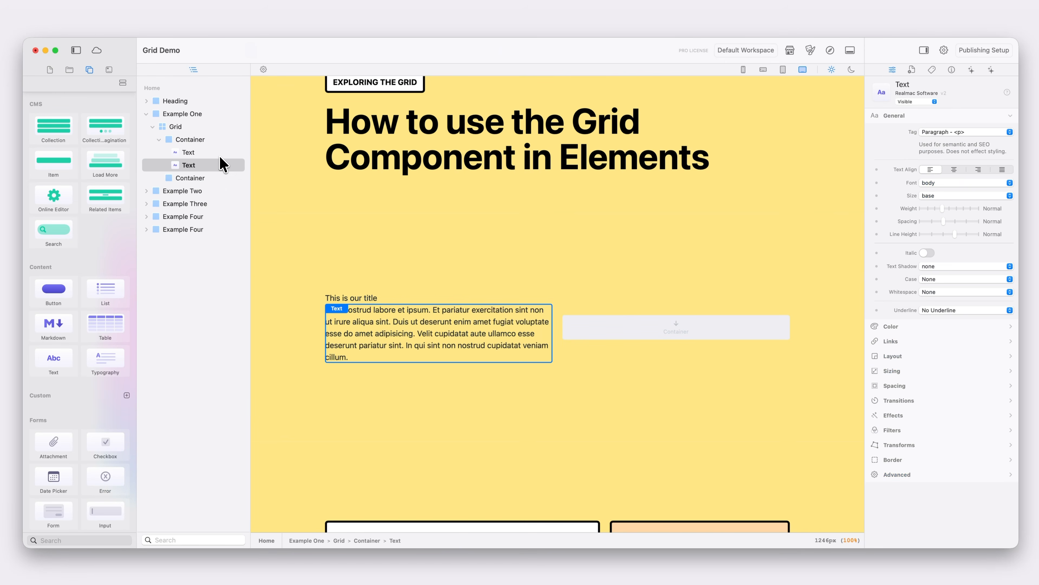
# Step: Set the title text's size to 3xl and its weight to Semi Bold
pyautogui.click(361, 299)
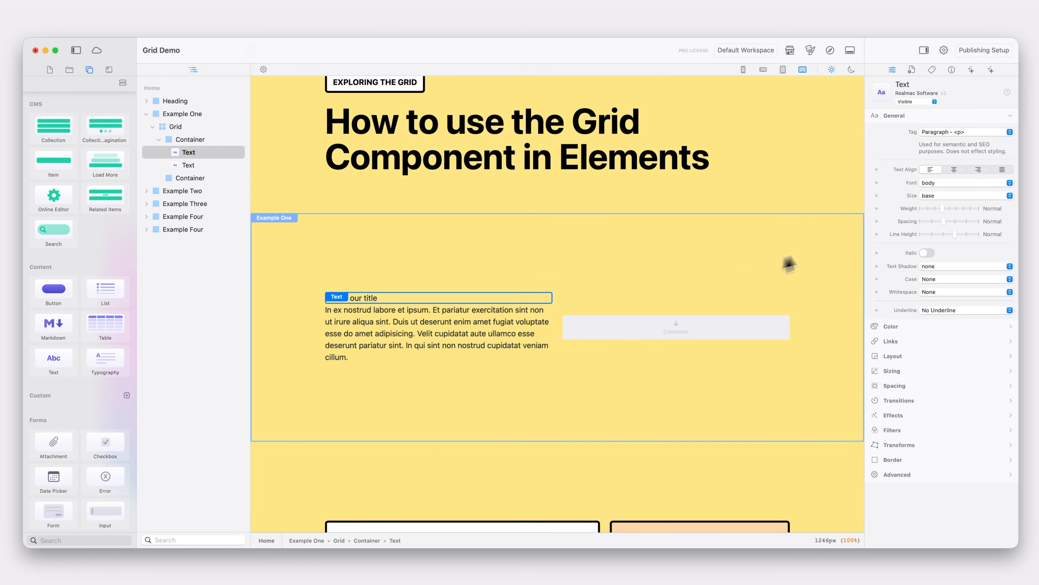
pyautogui.click(950, 196)
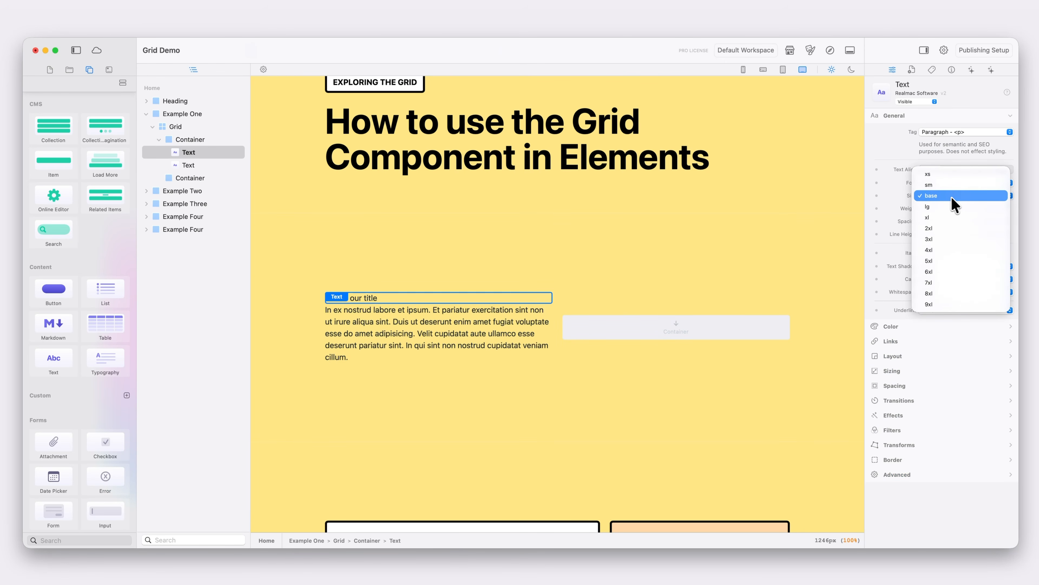
pyautogui.click(957, 239)
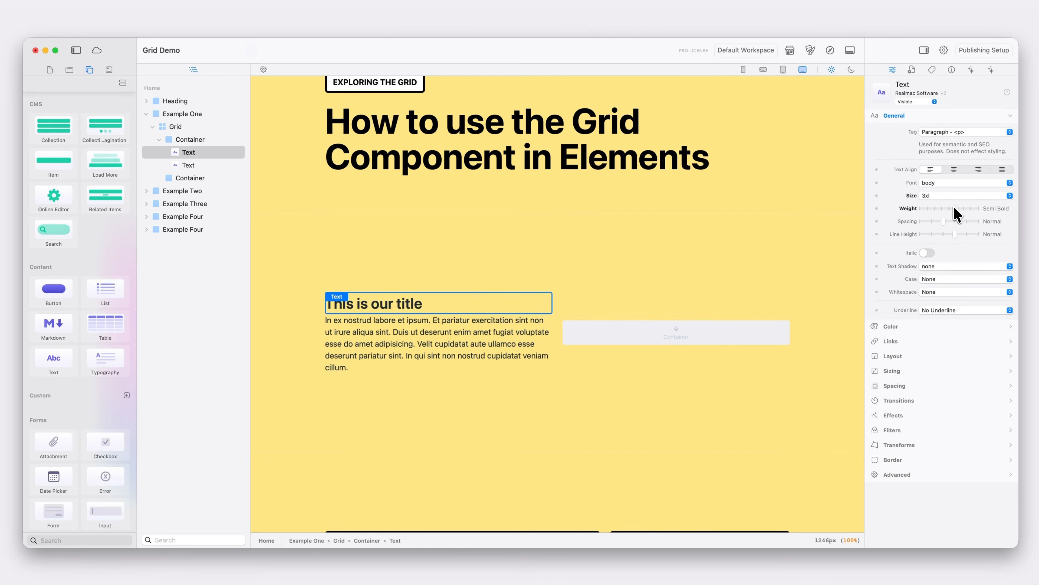
pyautogui.click(683, 253)
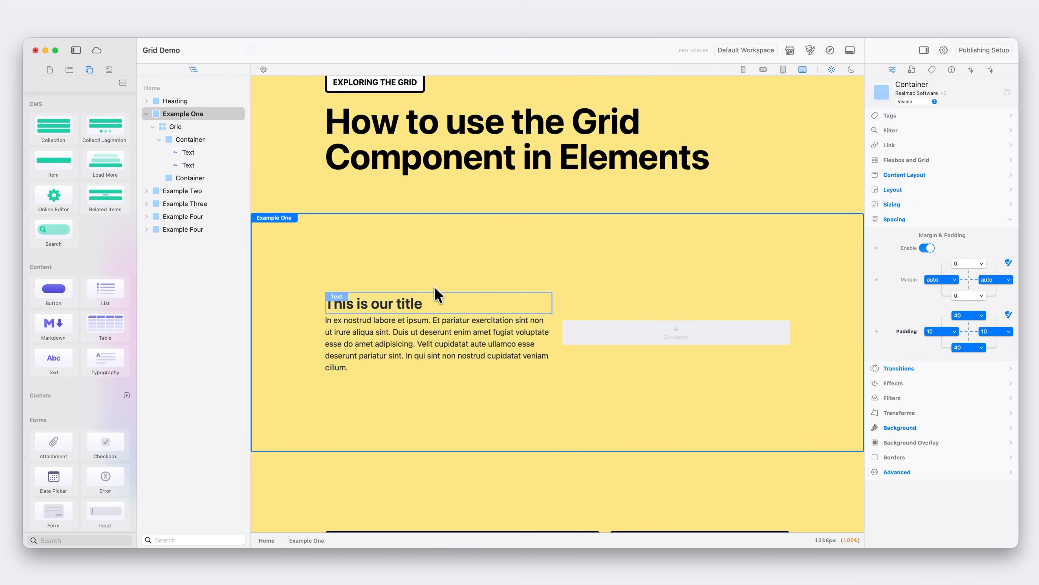
# Step: Add a Button at the end of the first container and set its left margin to 0
pyautogui.click(193, 140)
pyautogui.moveTo(72, 280); pyautogui.dragTo(209, 143)
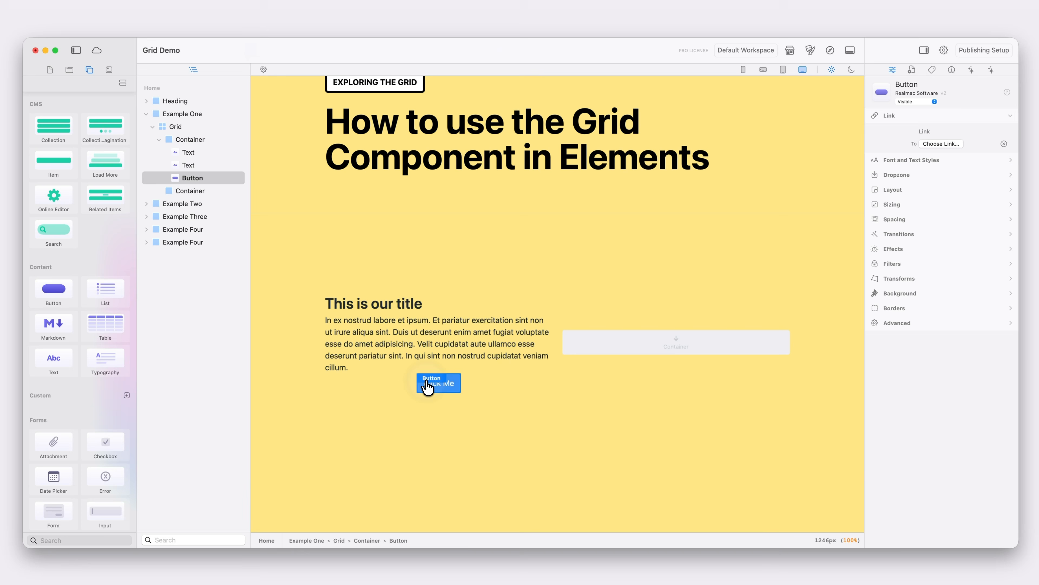
pyautogui.click(910, 221)
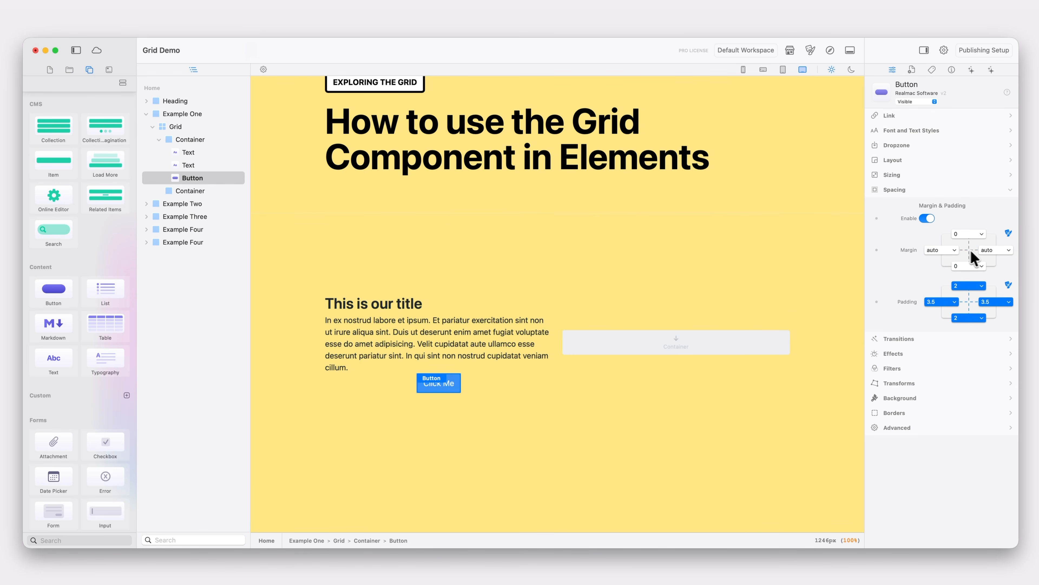
pyautogui.click(948, 250)
pyautogui.click(941, 275)
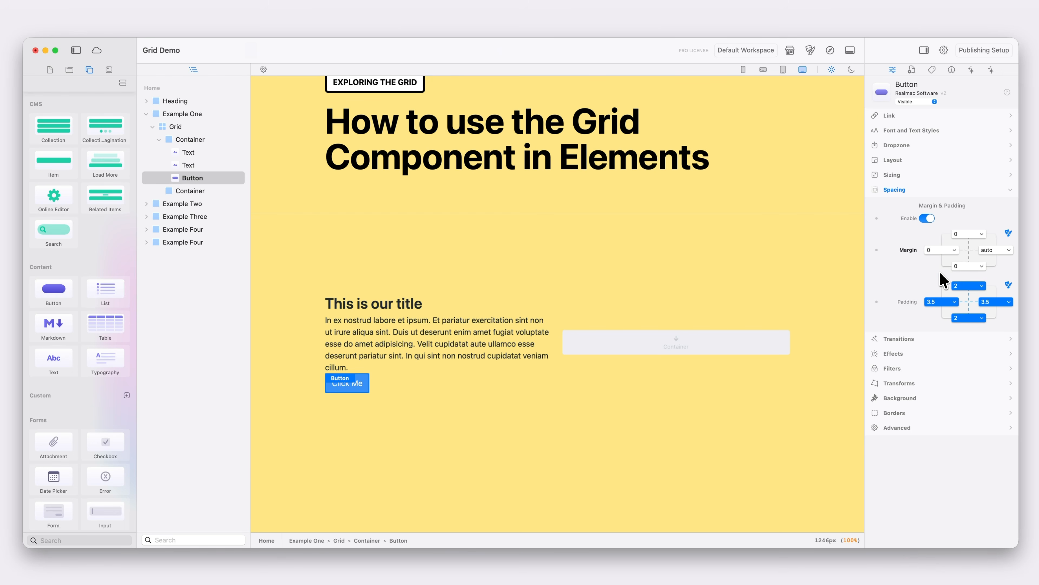
# Step: Set the content gap of the first container to 5
pyautogui.click(204, 141)
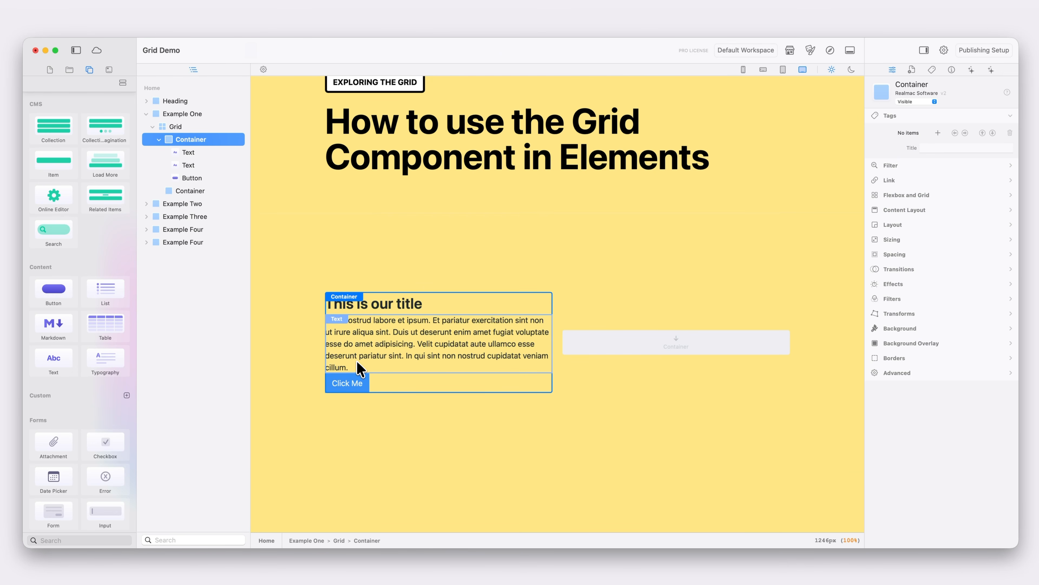
pyautogui.click(904, 210)
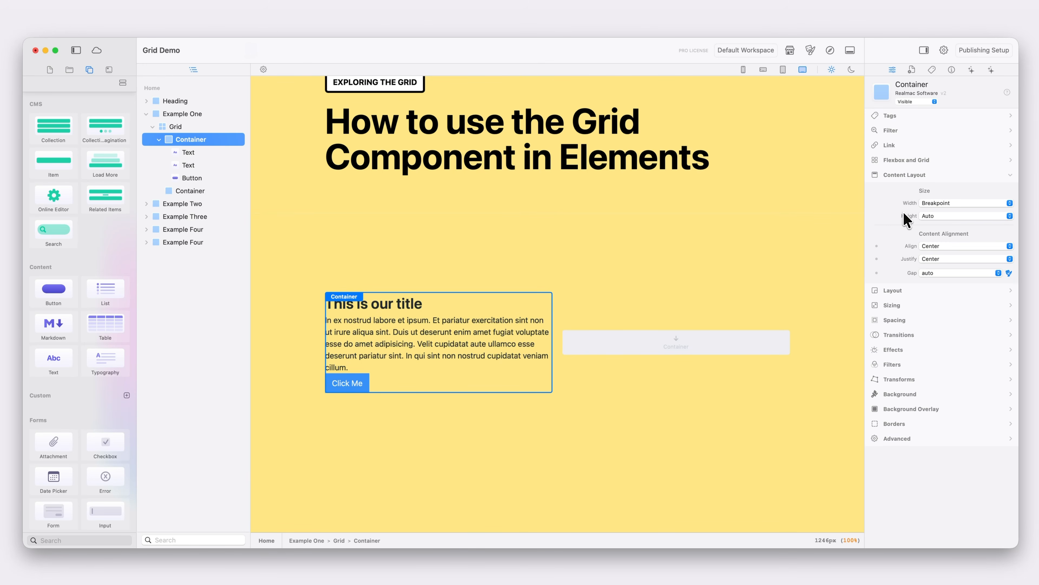
pyautogui.click(929, 273)
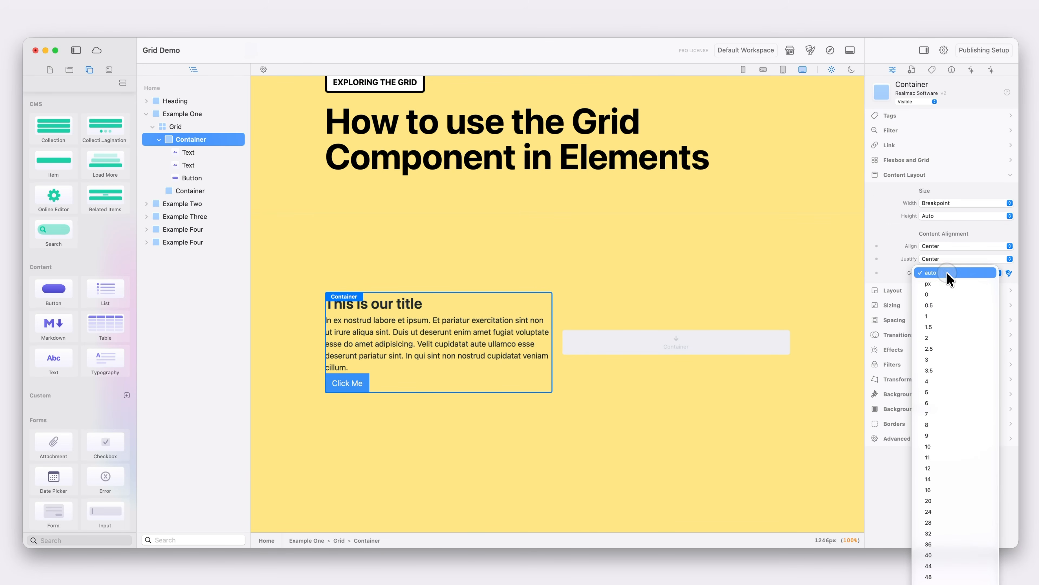
pyautogui.click(939, 396)
pyautogui.click(432, 250)
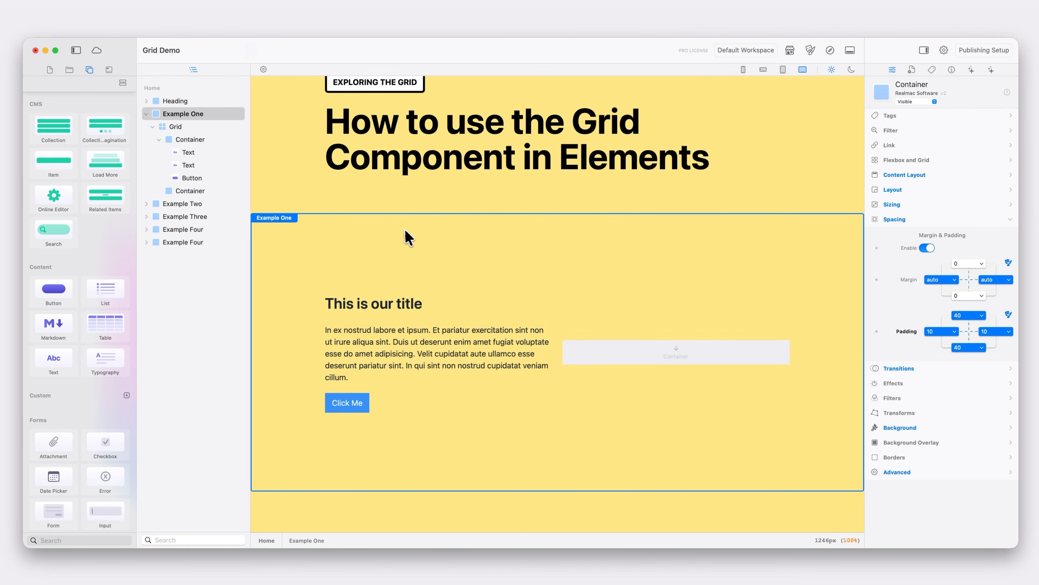
# Step: Duplicate the filled first container into the grid's second column and delete the empty container
pyautogui.click(199, 139)
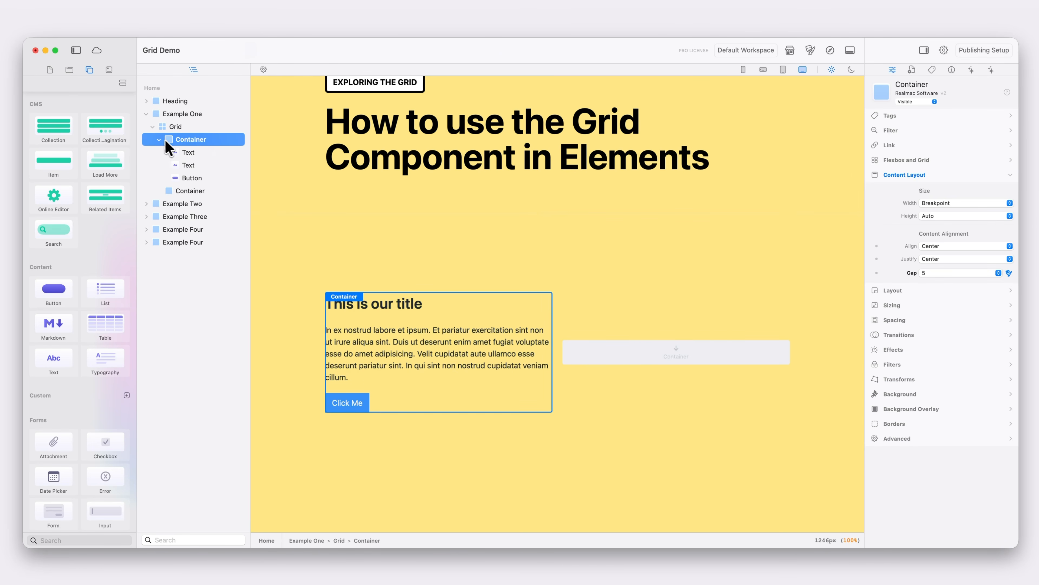
pyautogui.click(160, 140)
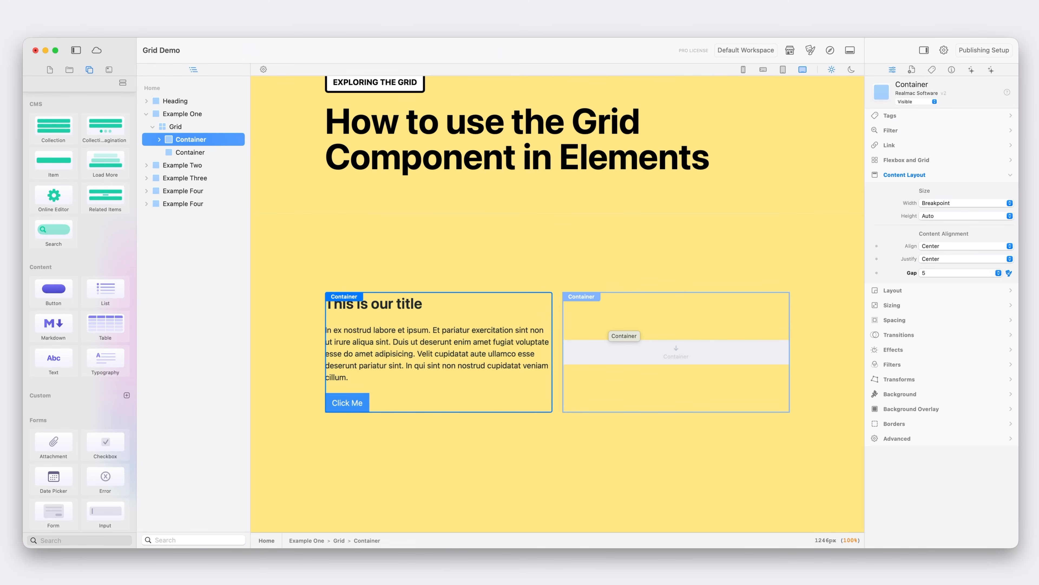
pyautogui.moveTo(610, 328); pyautogui.dragTo(186, 150)
pyautogui.click(179, 164)
pyautogui.press('Delete')
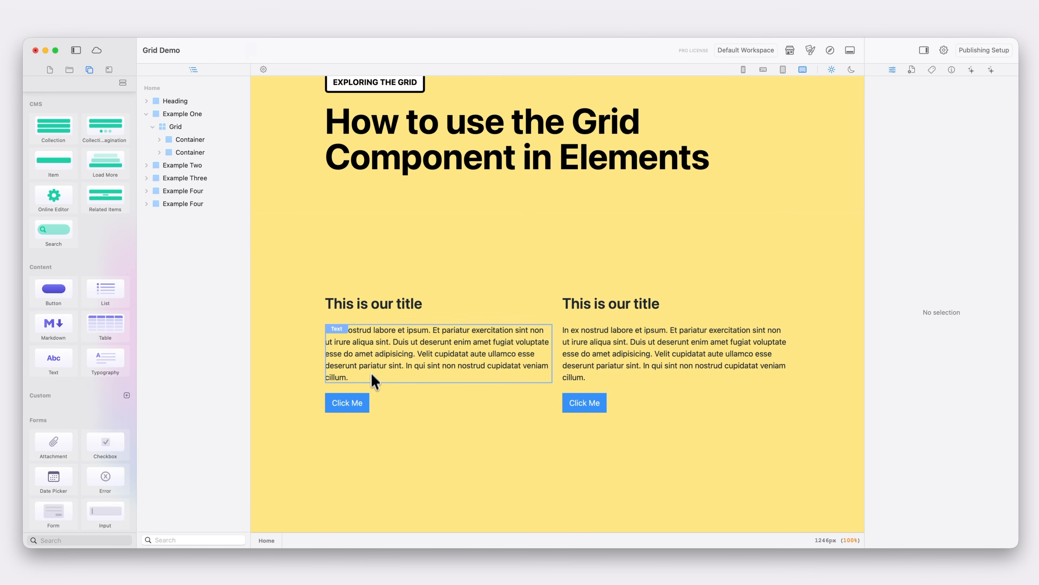
# Step: Rearrange the second container's contents so the button comes first, above the title and paragraph
pyautogui.moveTo(594, 404); pyautogui.dragTo(630, 345)
pyautogui.moveTo(595, 302); pyautogui.dragTo(641, 352)
pyautogui.click(628, 383)
pyautogui.click(701, 281)
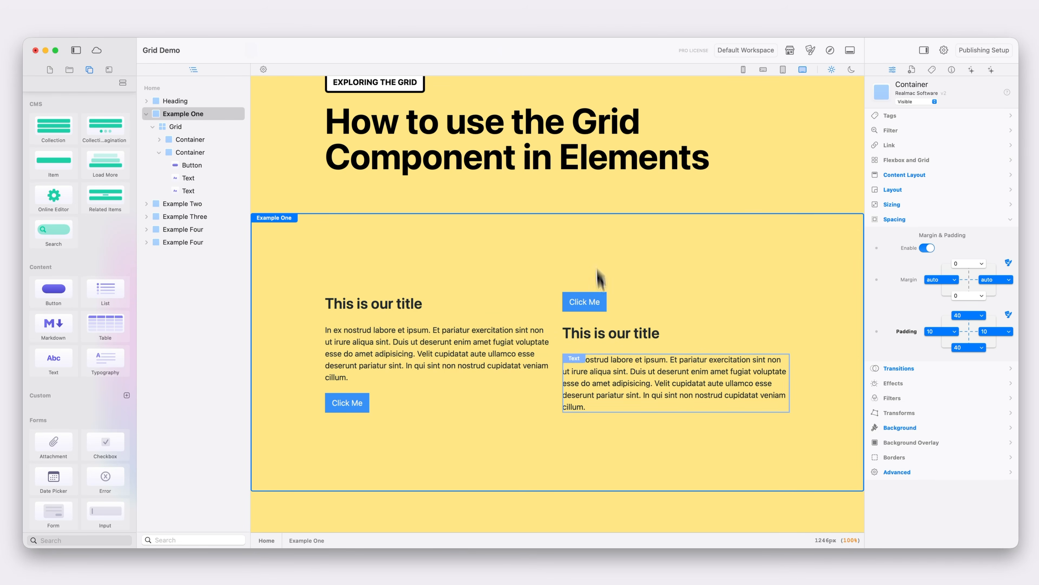
# Step: Set the number of columns of the grid in Example One to 3
pyautogui.click(152, 155)
pyautogui.click(159, 153)
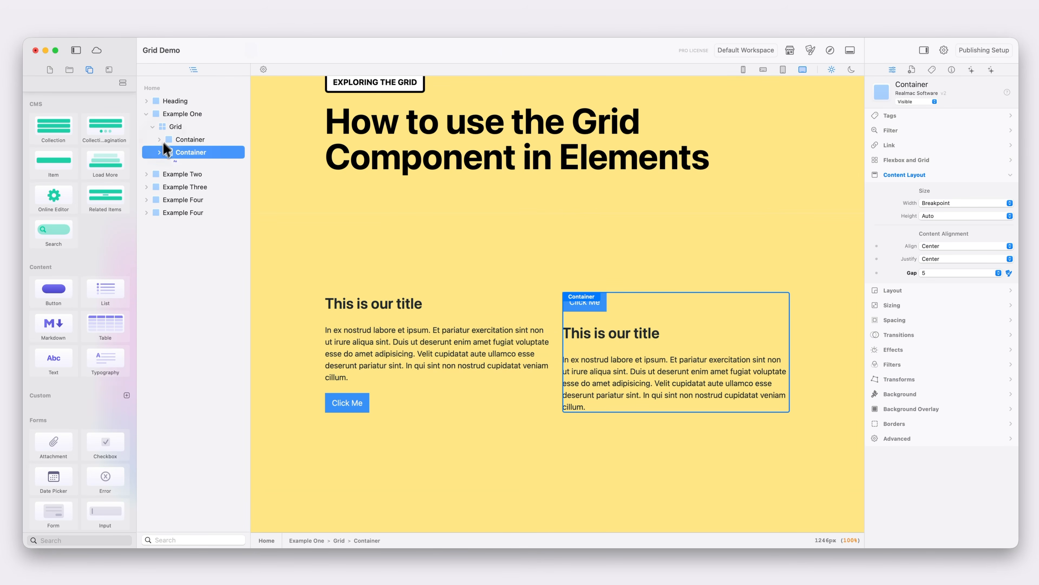
pyautogui.click(175, 126)
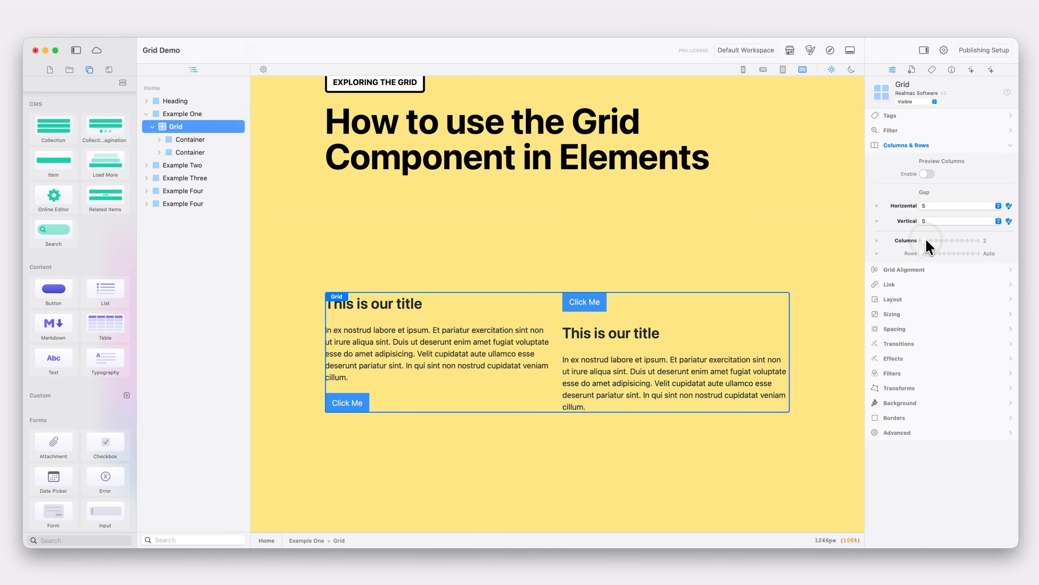
pyautogui.moveTo(926, 240); pyautogui.dragTo(931, 240)
# Step: Examine the uneven two-card layout of Example Two and compare it with the grid in Example One
pyautogui.scroll(-1, 518, 287)
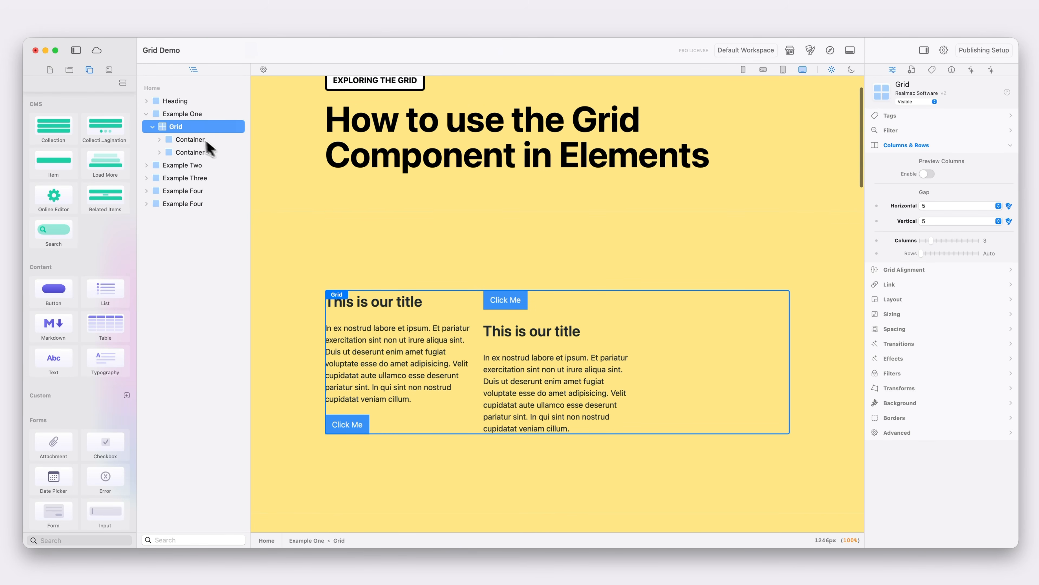
pyautogui.scroll(-3, 426, 295)
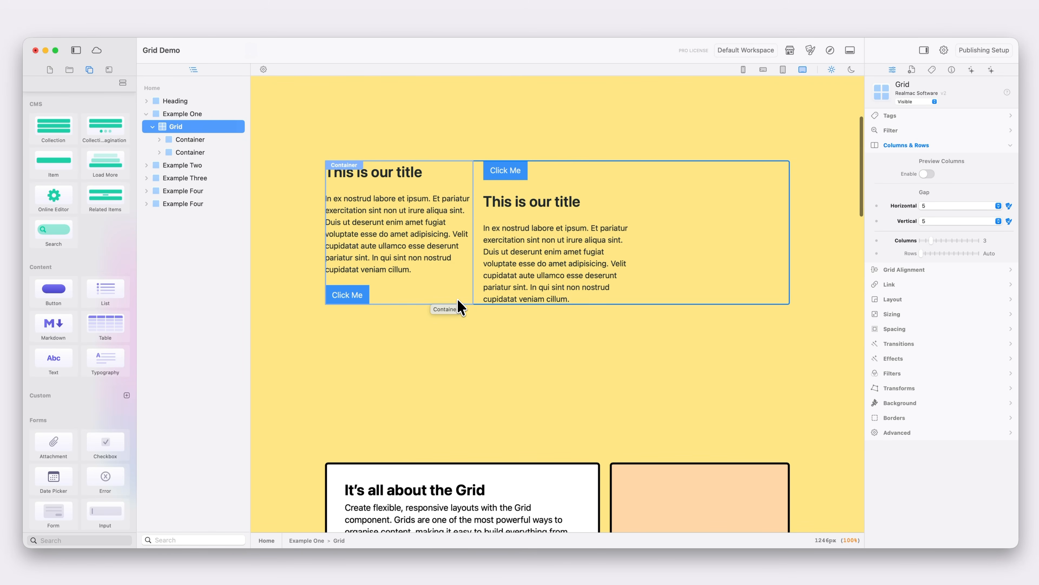
pyautogui.scroll(-3, 457, 317)
pyautogui.scroll(-4, 459, 319)
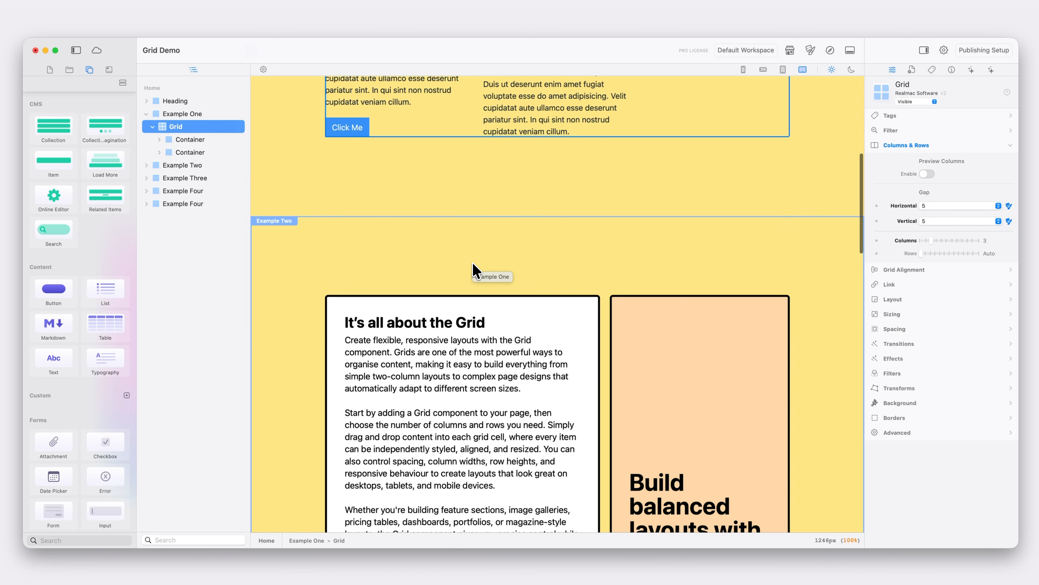
pyautogui.scroll(-2, 480, 265)
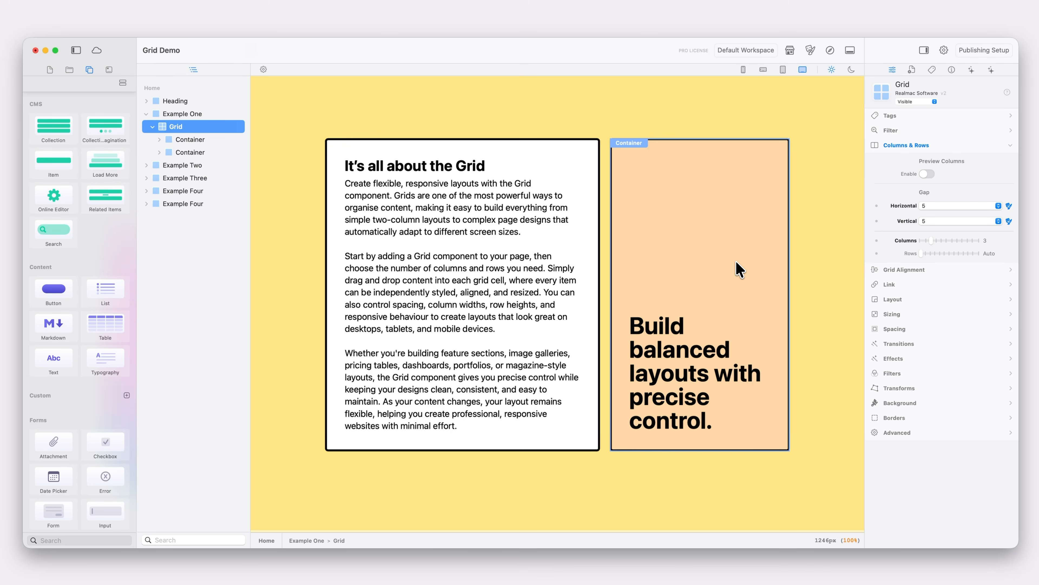
pyautogui.scroll(1, 740, 269)
pyautogui.scroll(10, 604, 267)
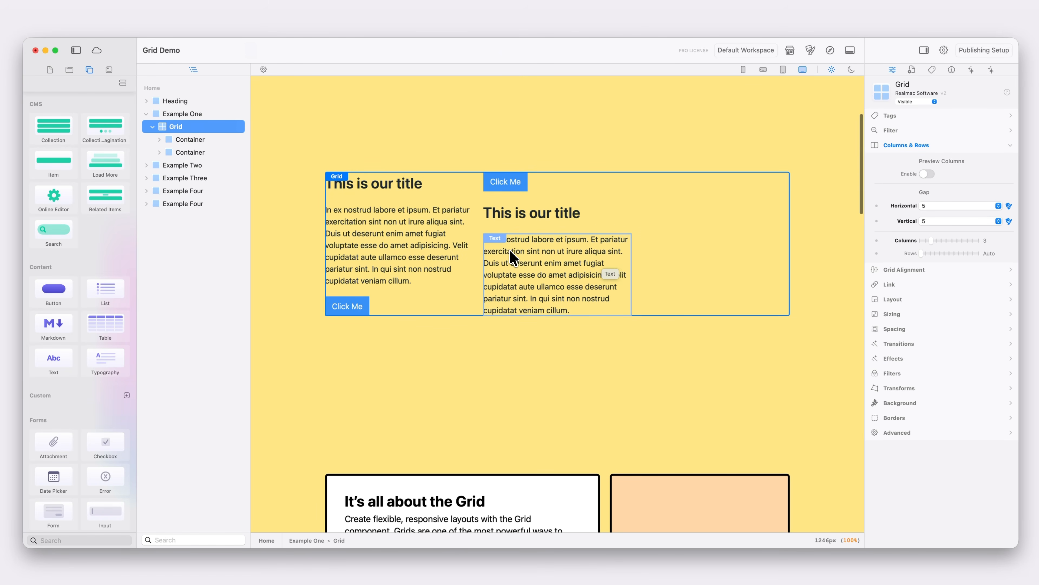
# Step: Delete the titles and buttons from both containers in Example One's grid, keeping only the paragraph texts
pyautogui.click(511, 258)
pyautogui.click(515, 214)
pyautogui.press('BackSpace')
pyautogui.click(480, 198)
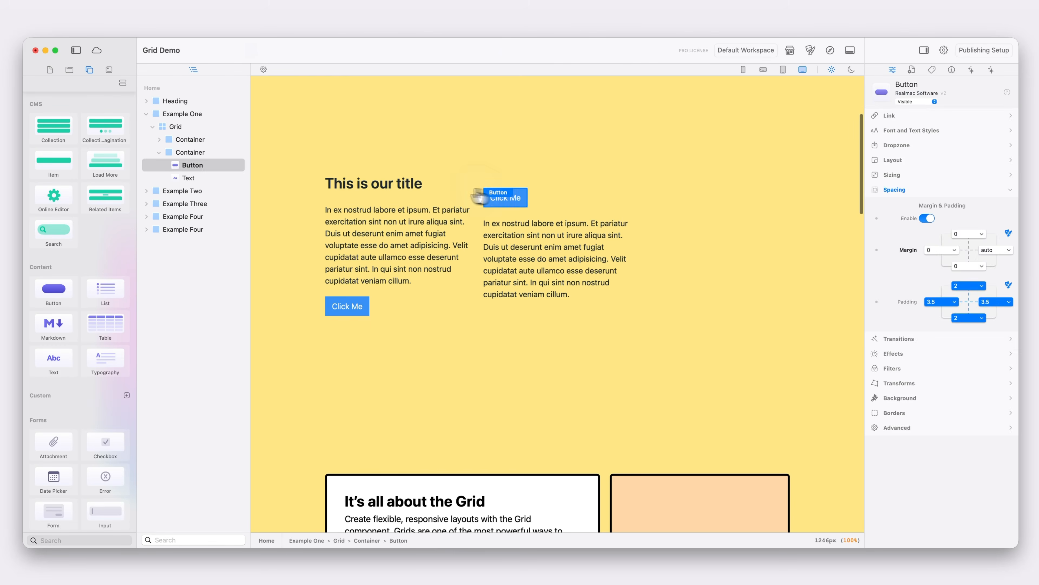
pyautogui.press('BackSpace')
pyautogui.click(404, 188)
pyautogui.press('BackSpace')
pyautogui.click(352, 273)
pyautogui.press('BackSpace')
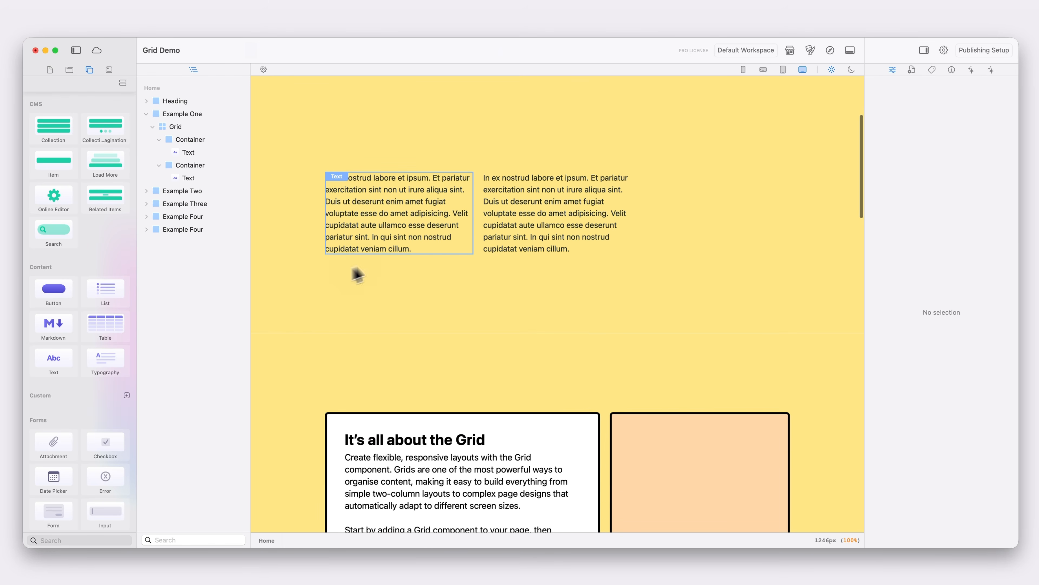
# Step: Give both containers in Example One's grid a static white background
pyautogui.click(441, 236)
pyautogui.click(205, 140)
pyautogui.keyDown('super'); pyautogui.click(198, 166); pyautogui.keyUp('super')
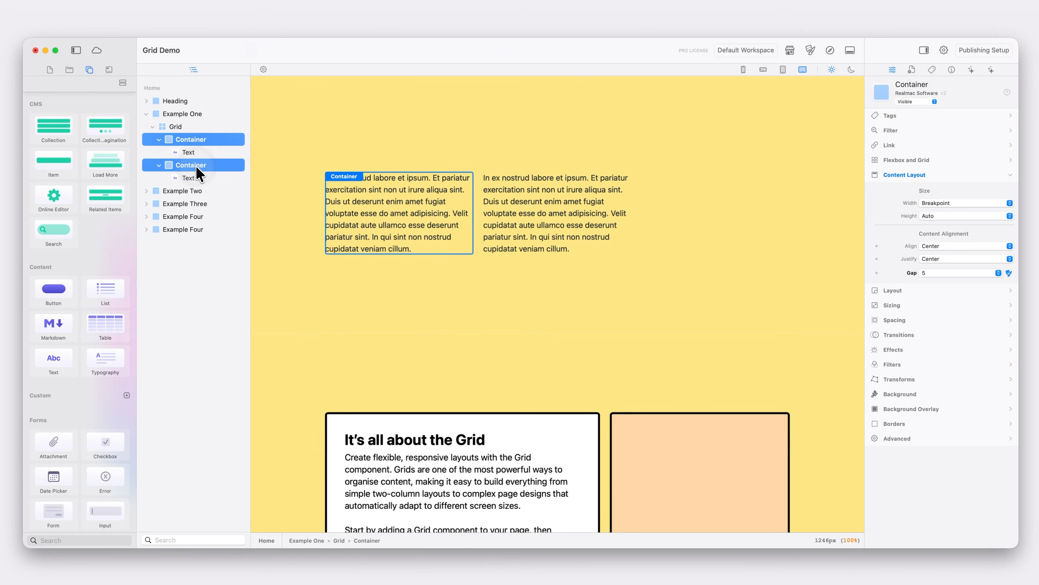
pyautogui.click(909, 394)
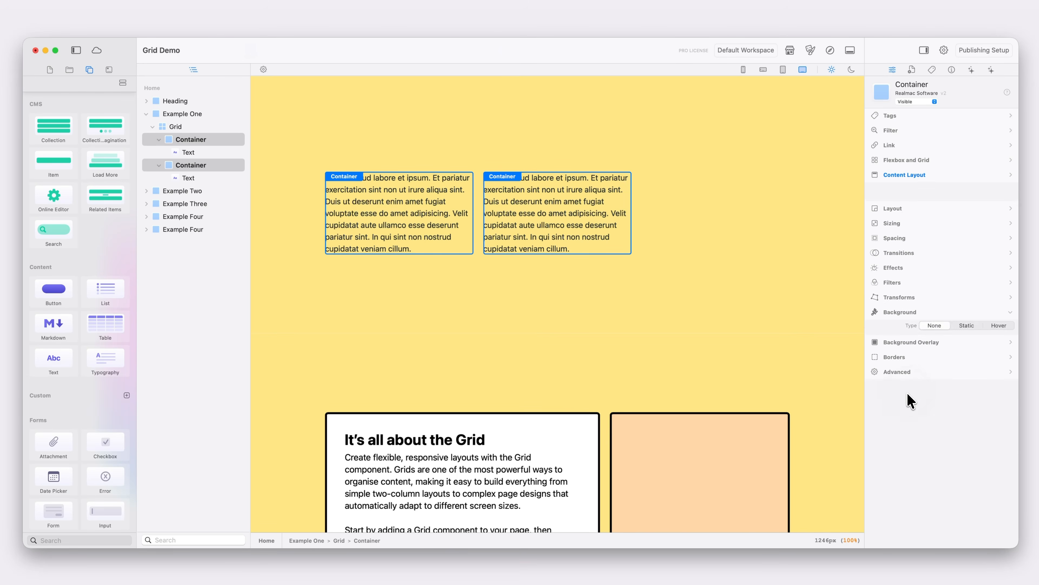
pyautogui.click(968, 310)
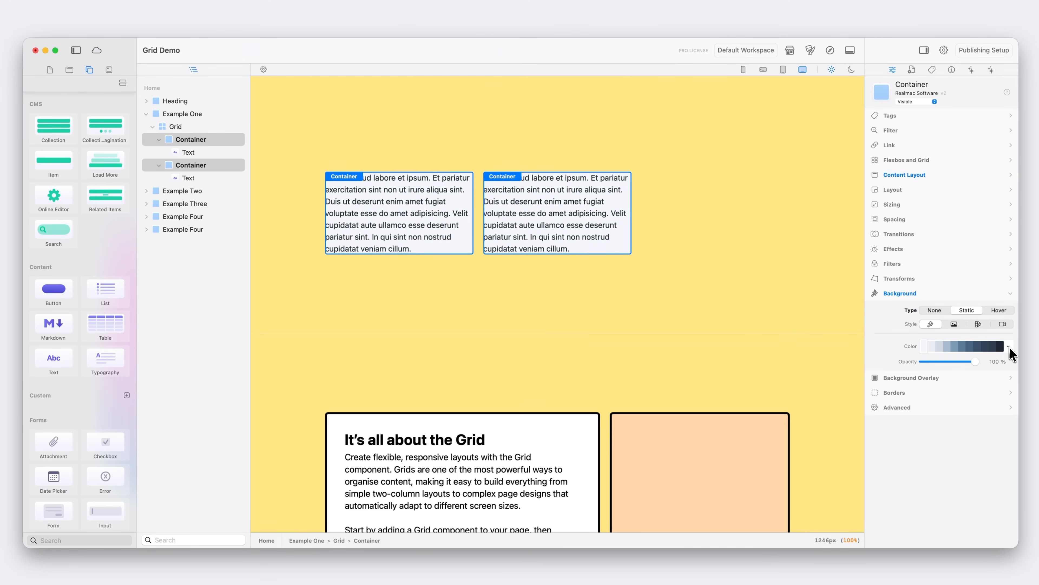
pyautogui.click(1009, 349)
pyautogui.click(1005, 396)
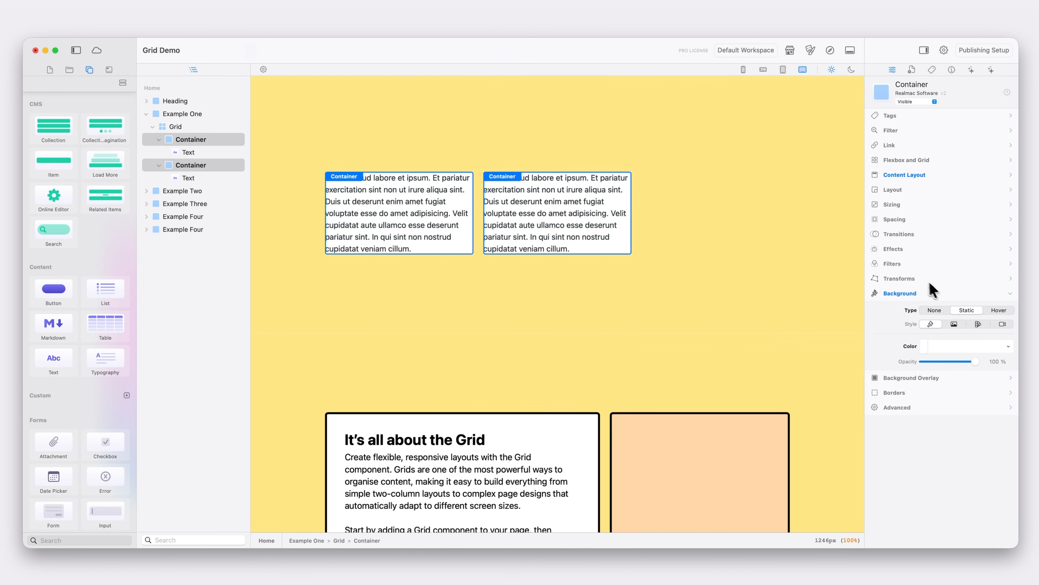
# Step: Set the padding of both selected containers to 5 on all sides
pyautogui.click(909, 220)
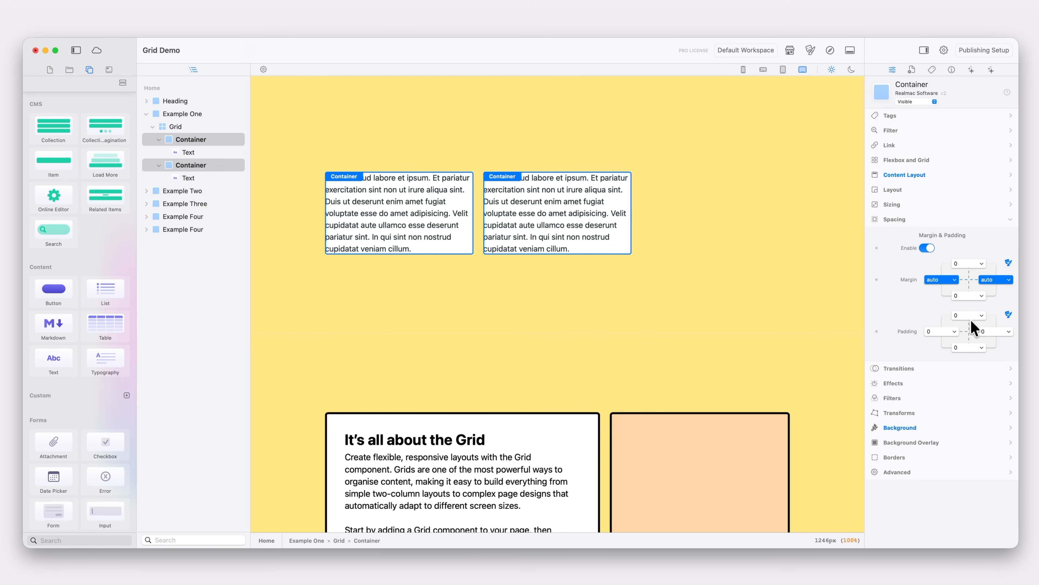
pyautogui.click(946, 331)
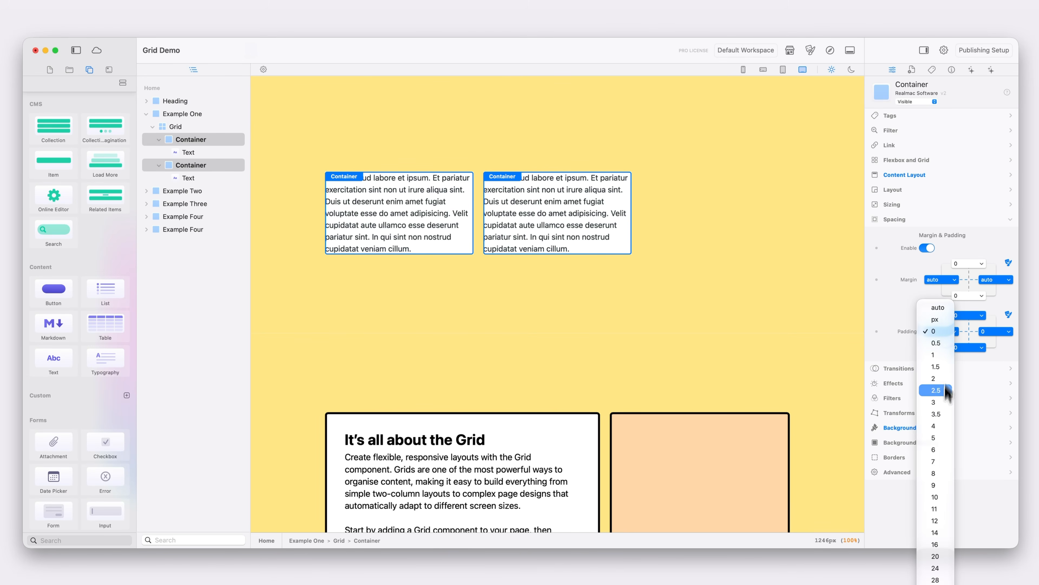
pyautogui.click(937, 437)
pyautogui.click(980, 316)
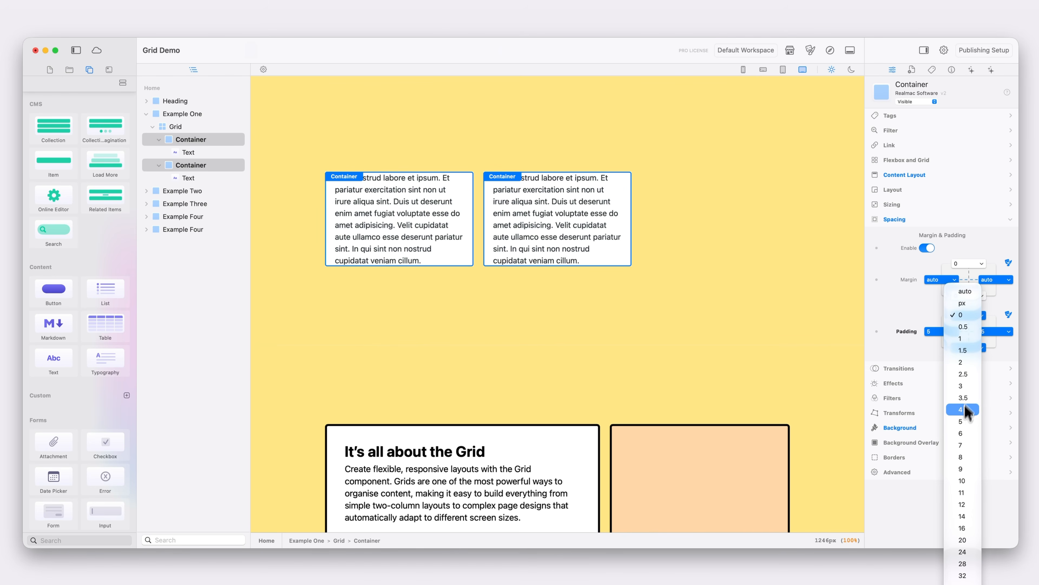
pyautogui.click(962, 480)
pyautogui.click(490, 169)
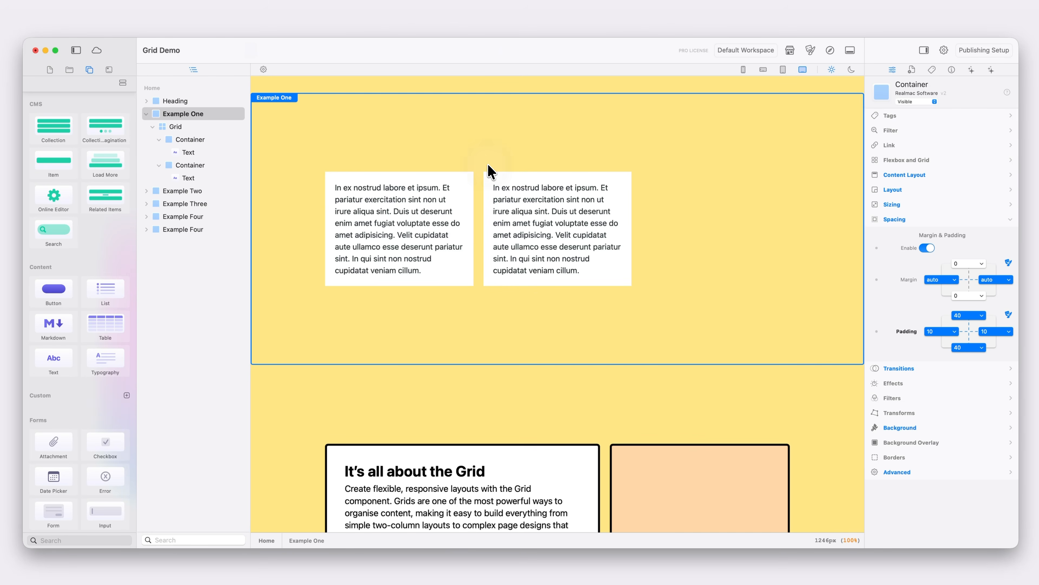
pyautogui.scroll(2, 481, 141)
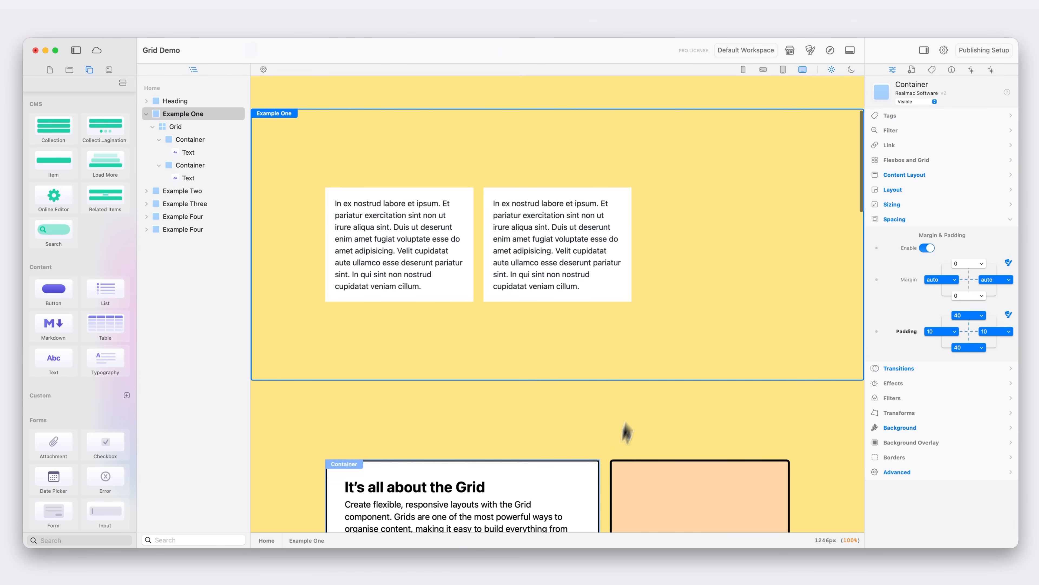
# Step: Make the first container in Example One's grid act as a Grid Item with Standard settings
pyautogui.click(479, 264)
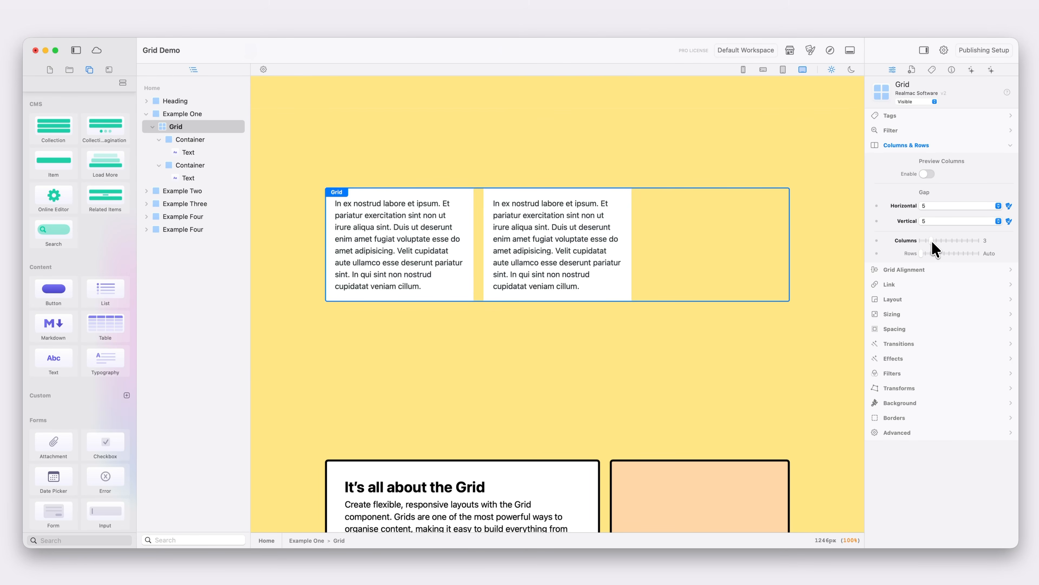
pyautogui.click(466, 200)
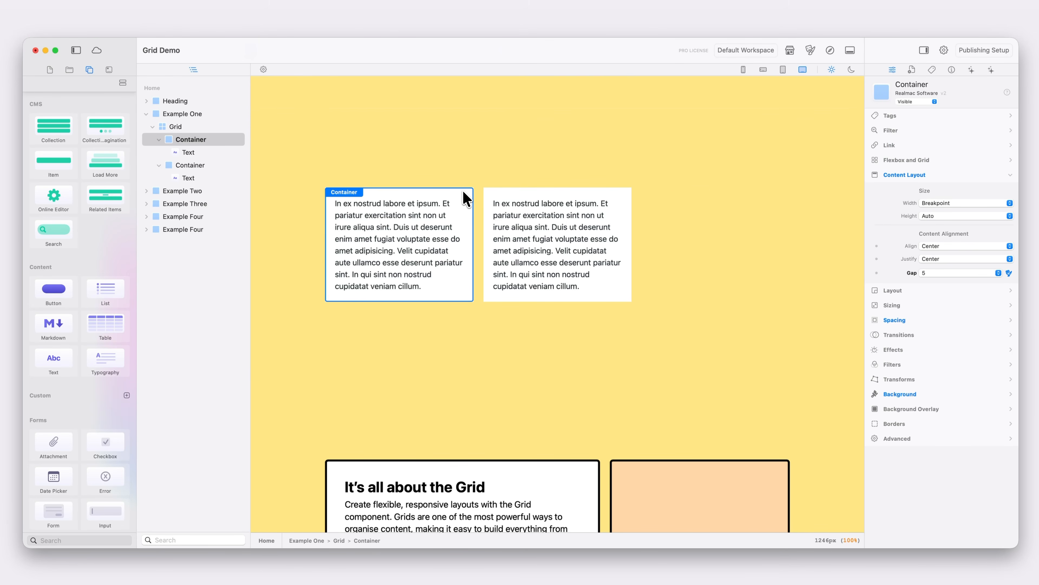
pyautogui.click(905, 175)
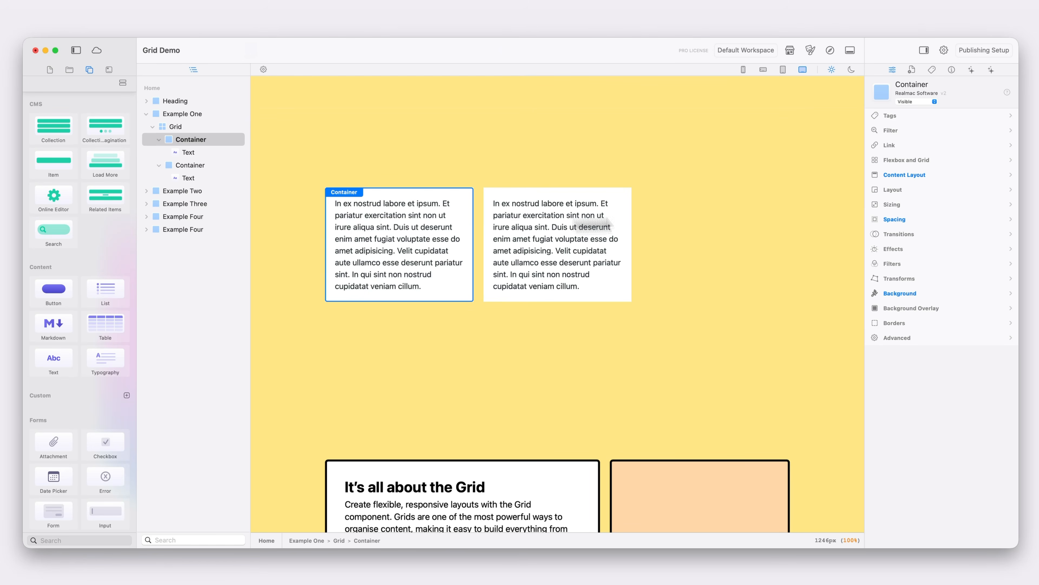
pyautogui.click(933, 159)
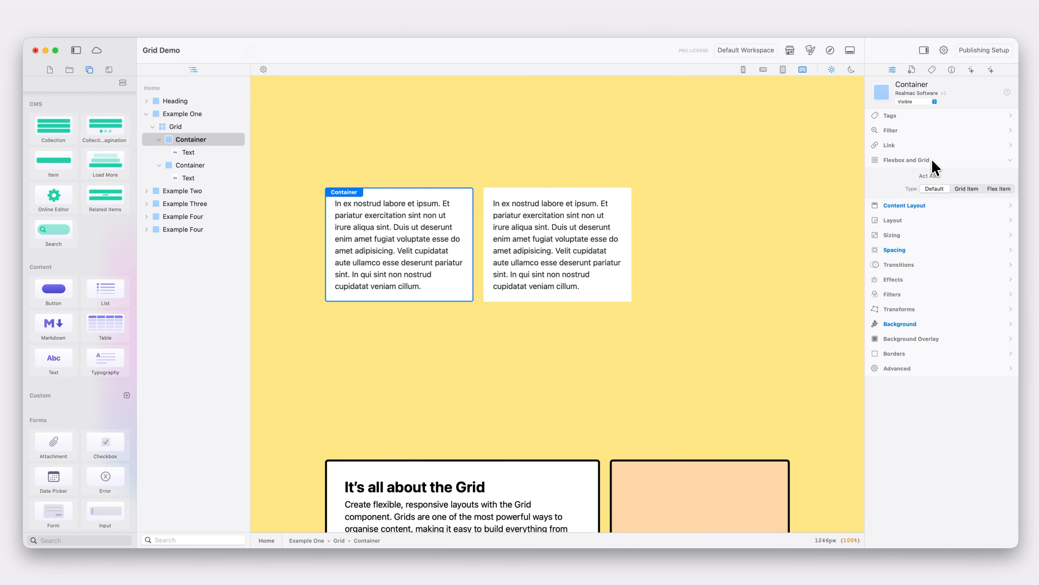
pyautogui.click(967, 189)
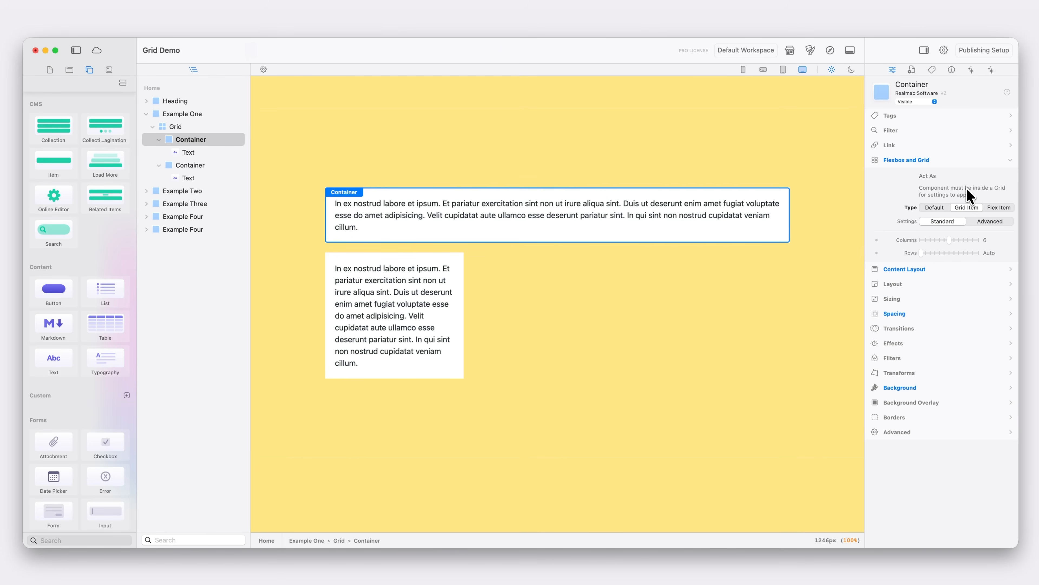
pyautogui.click(982, 221)
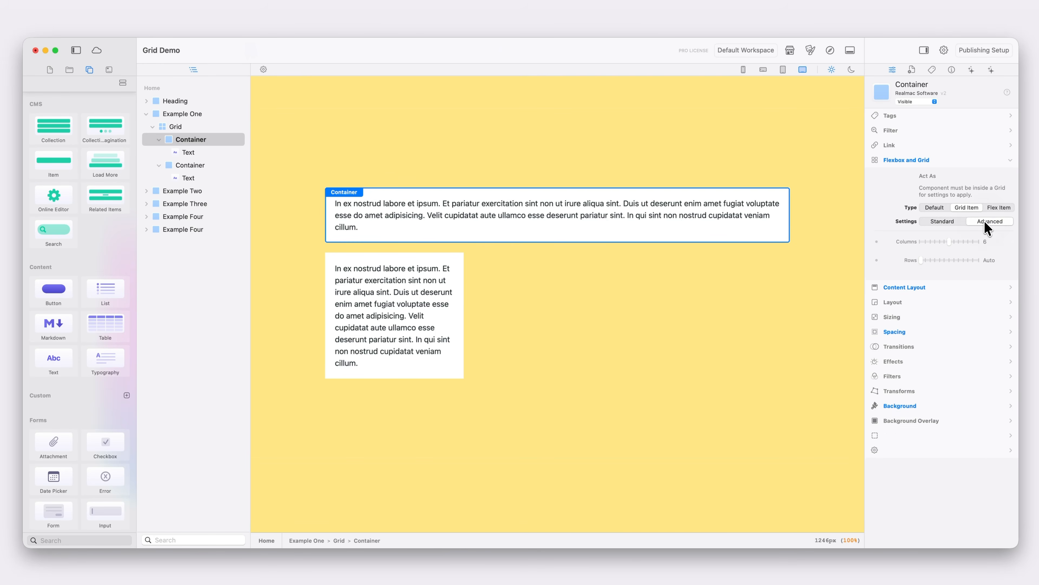
pyautogui.click(942, 221)
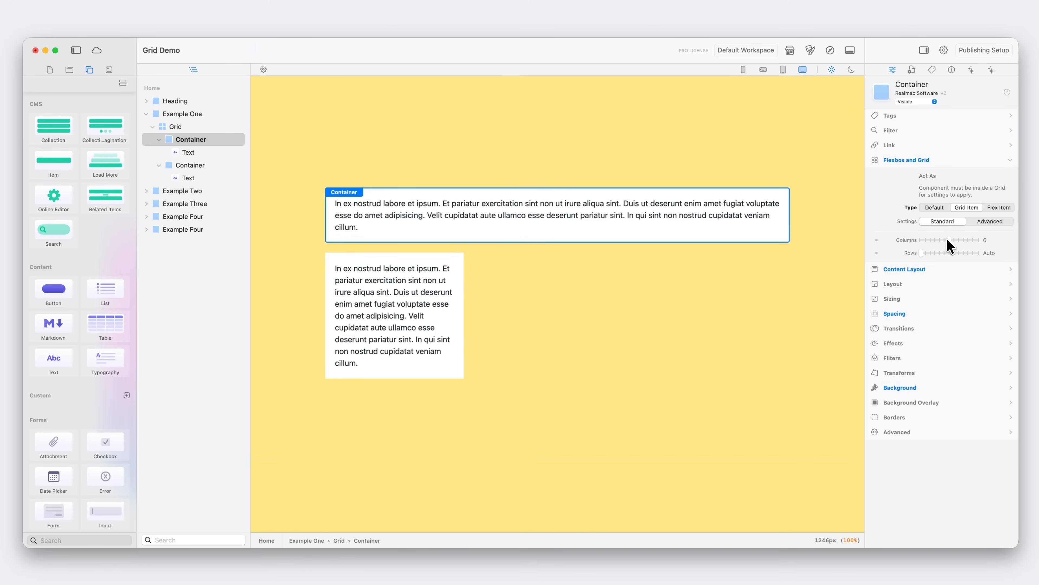
# Step: Try a column span of 1 for the first container, then set it to 2
pyautogui.moveTo(948, 240); pyautogui.dragTo(926, 245)
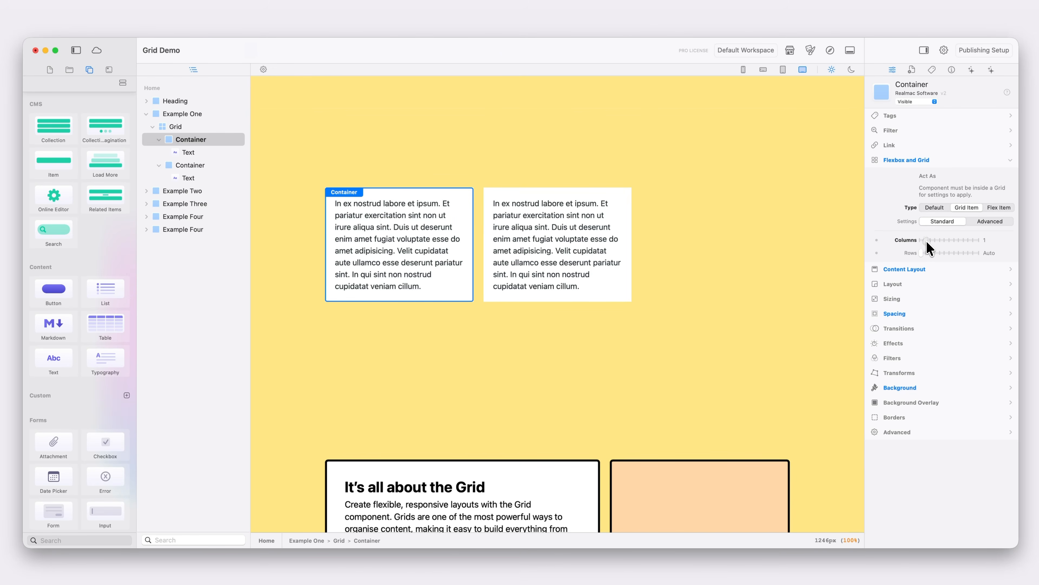
pyautogui.moveTo(928, 242); pyautogui.dragTo(933, 243)
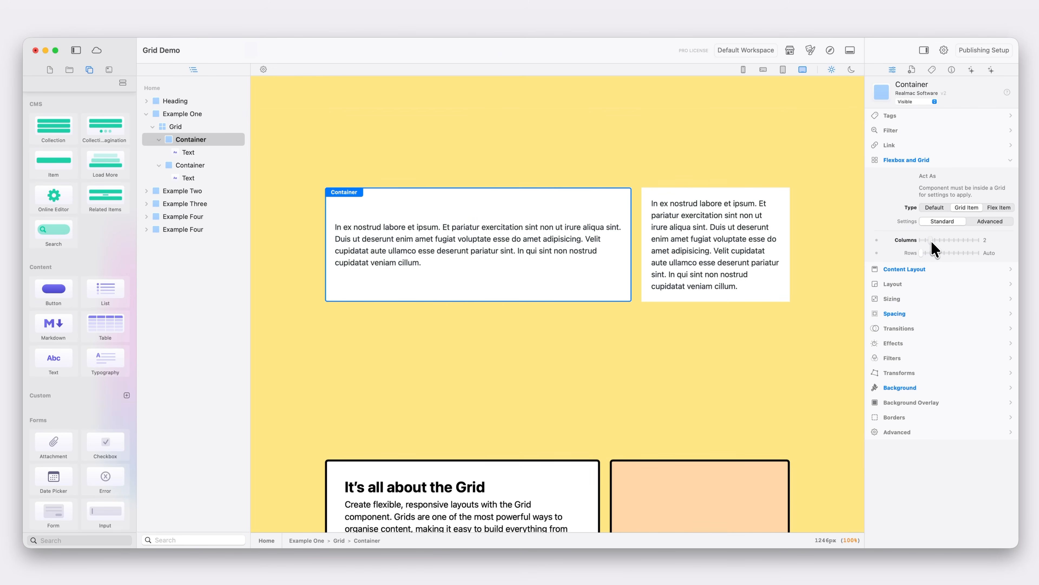
pyautogui.click(628, 352)
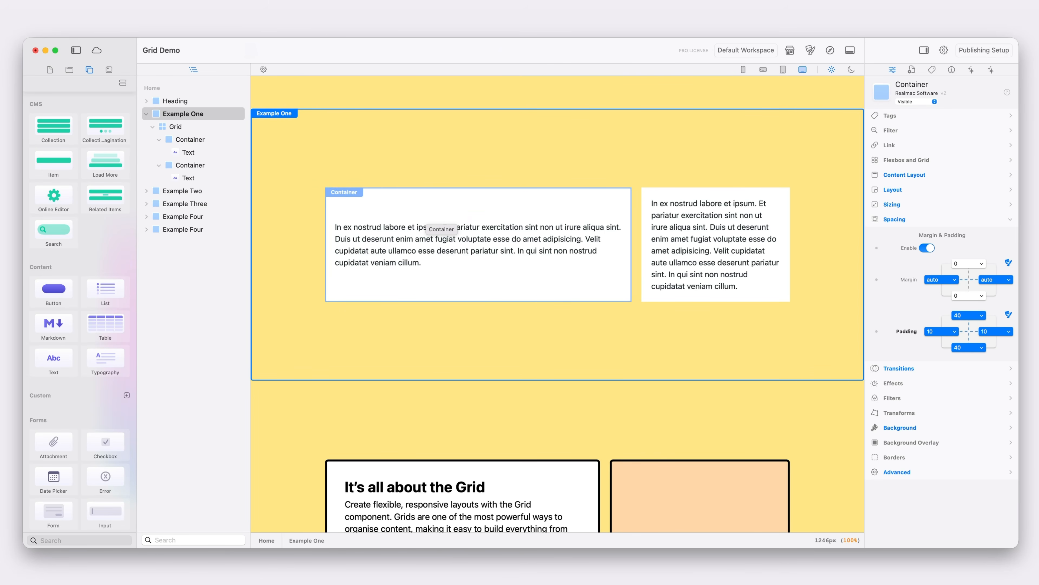
# Step: Increase the number of columns of Example One's grid to 5
pyautogui.click(664, 195)
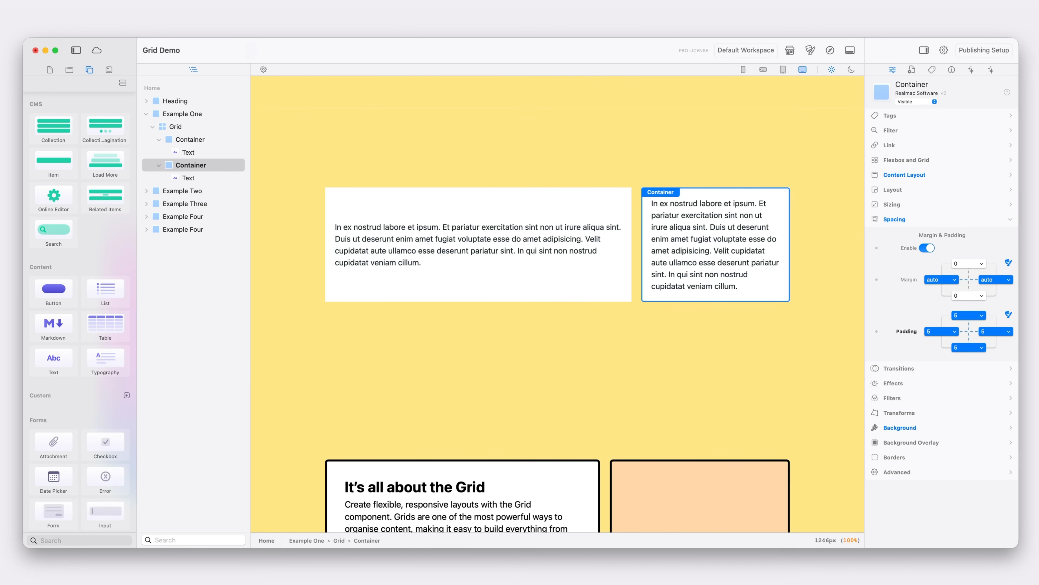
pyautogui.click(637, 207)
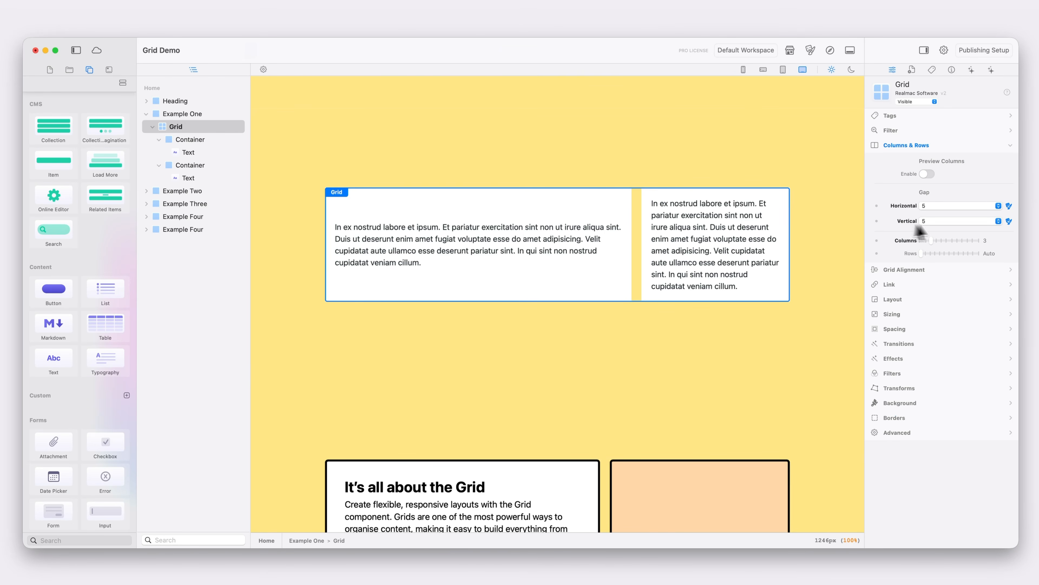
pyautogui.moveTo(932, 242); pyautogui.dragTo(940, 245)
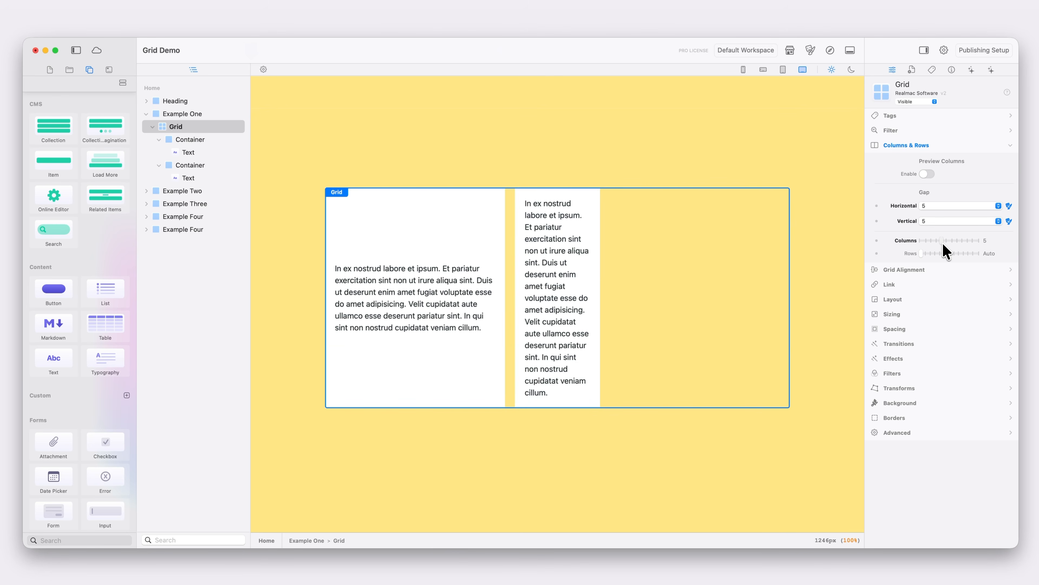
# Step: Make the second container act as a Grid Item and set its column span to 2
pyautogui.click(594, 197)
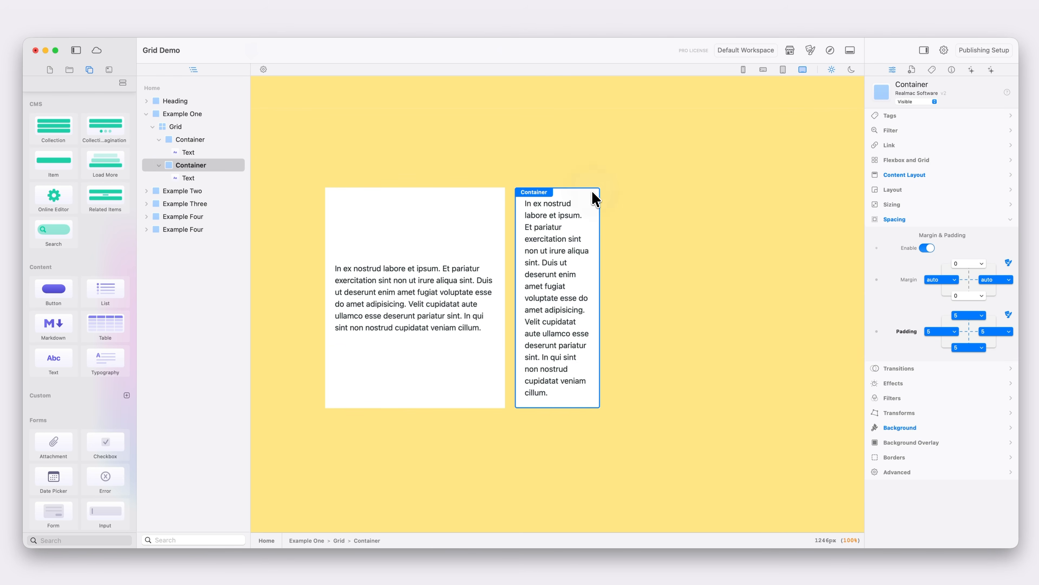
pyautogui.click(896, 218)
pyautogui.click(921, 161)
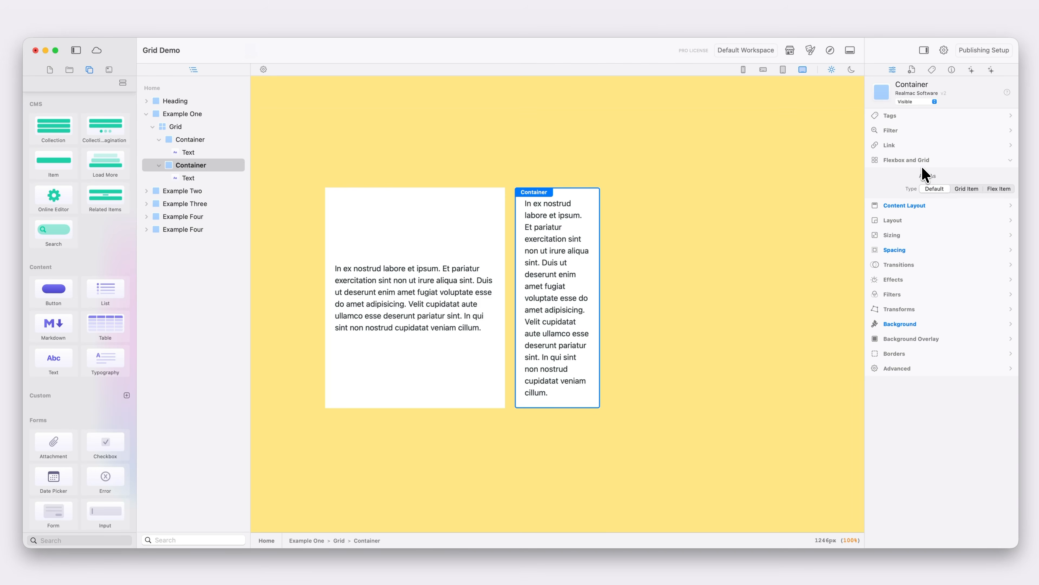
pyautogui.click(967, 188)
pyautogui.click(953, 225)
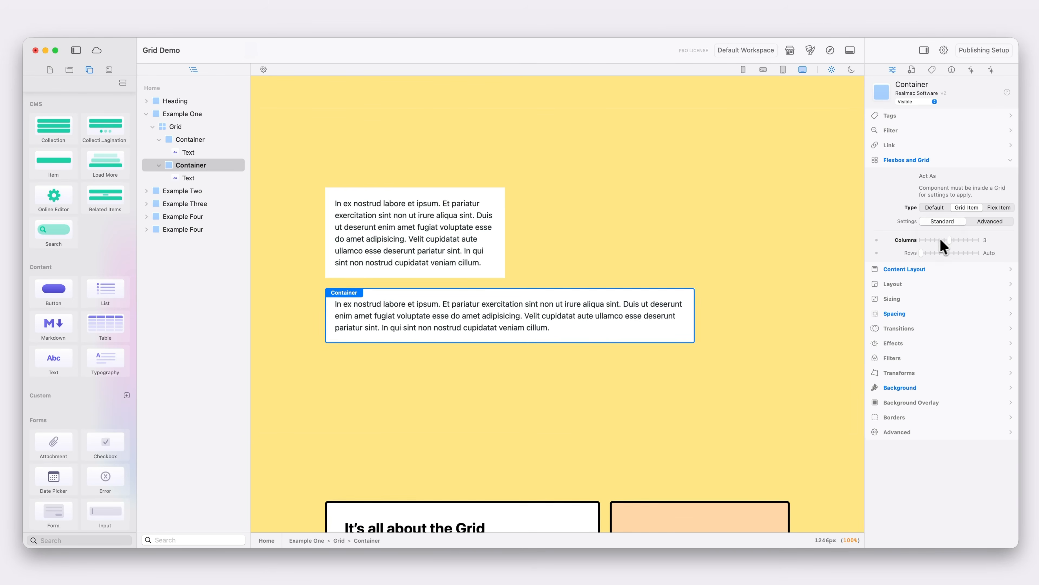
pyautogui.moveTo(935, 240); pyautogui.dragTo(934, 241)
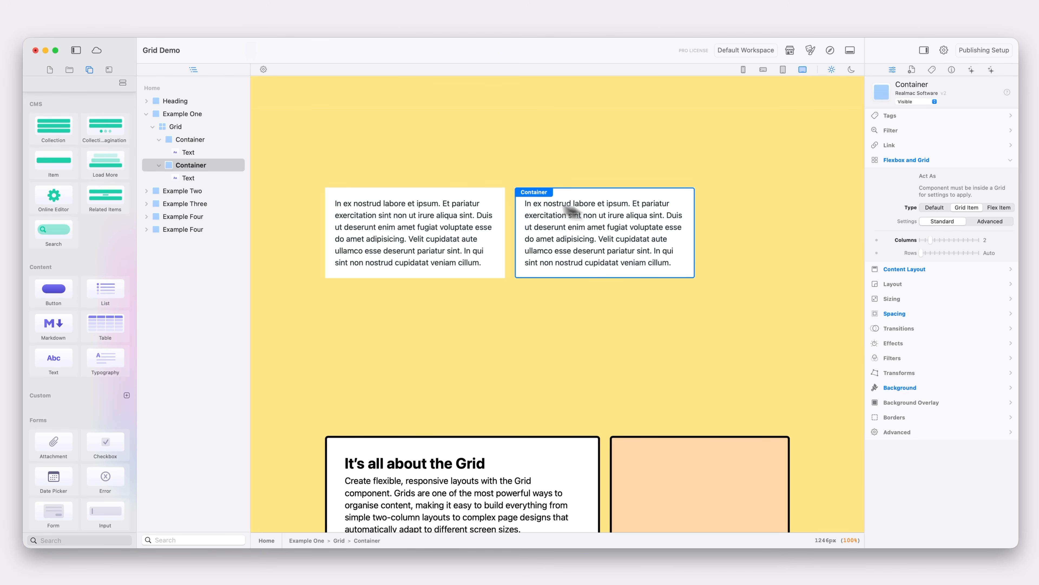
# Step: Set the column span of the first container in Example One's grid to 3
pyautogui.click(494, 202)
pyautogui.click(937, 241)
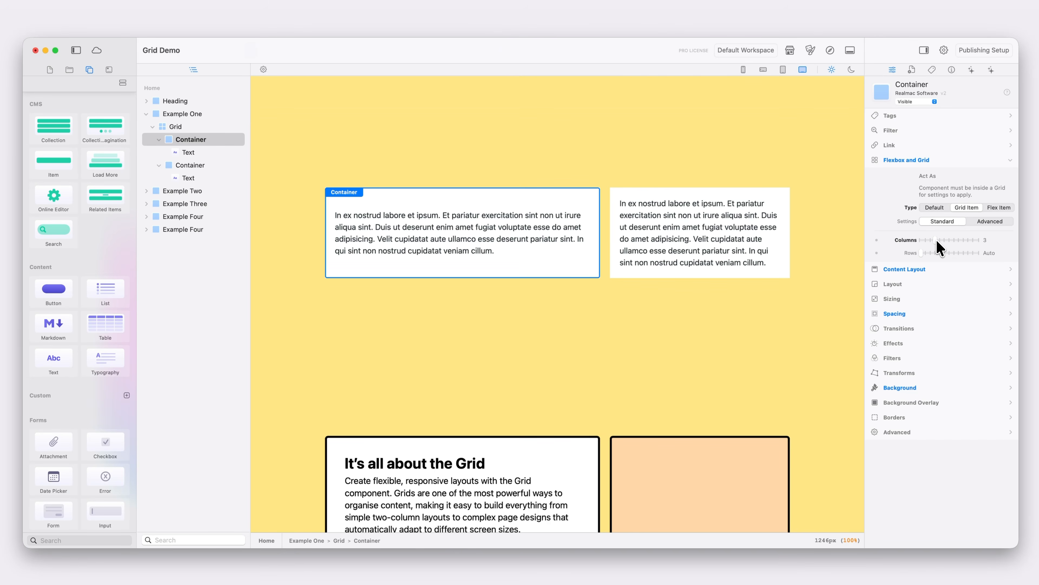
pyautogui.click(660, 320)
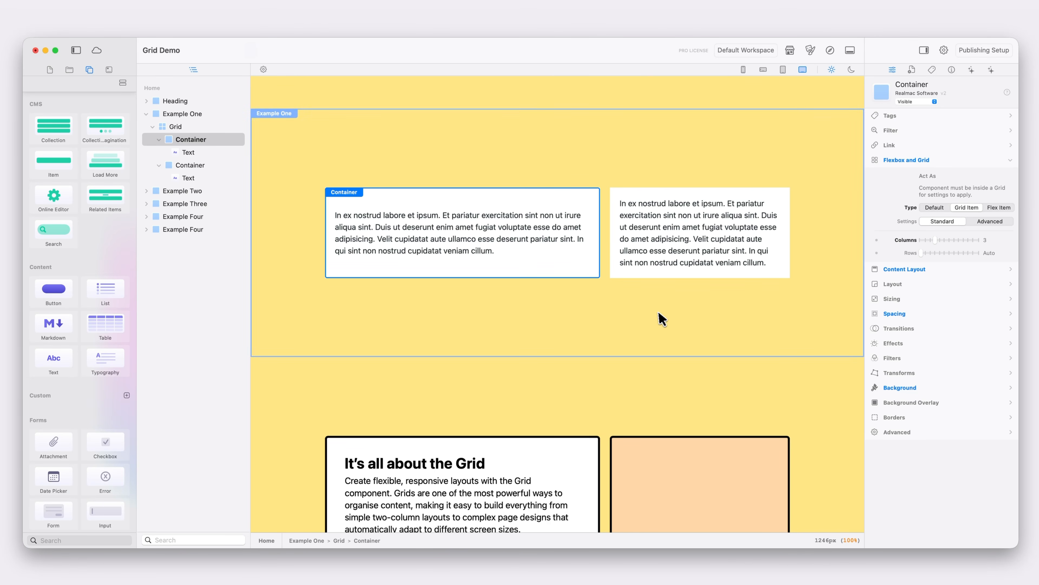
# Step: Try 8 columns for Example One's grid, then set it back to 5 columns
pyautogui.click(604, 223)
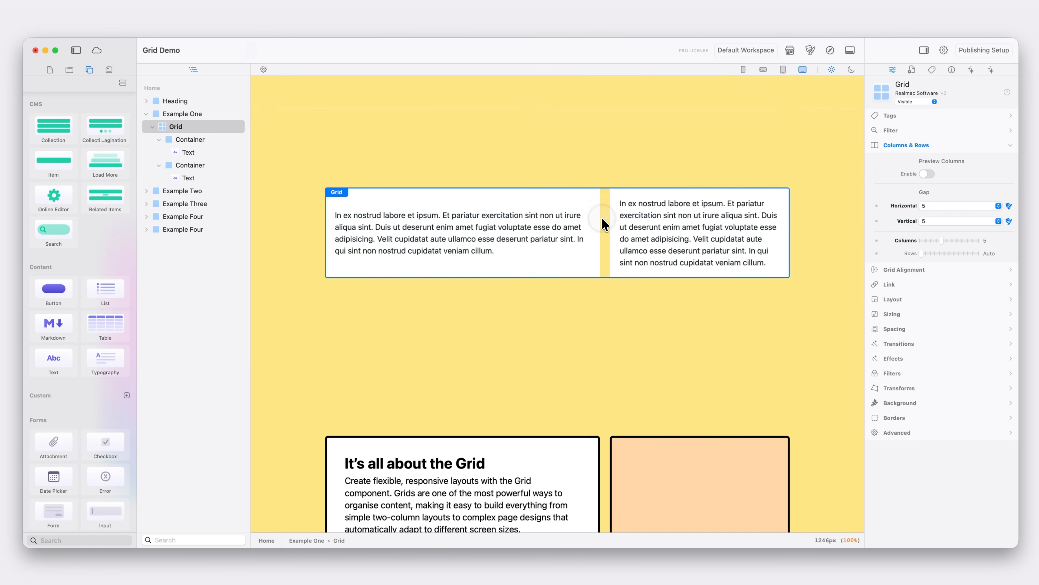
pyautogui.click(621, 268)
pyautogui.click(605, 230)
pyautogui.moveTo(942, 240)
pyautogui.mouseDown()
pyautogui.moveTo(981, 243)
pyautogui.moveTo(958, 244)
pyautogui.mouseUp()
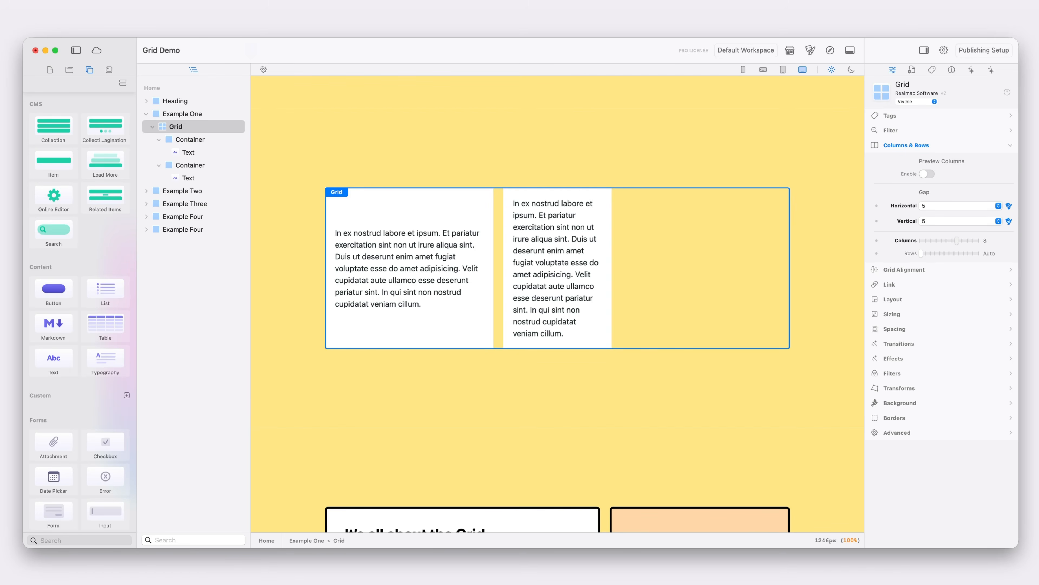
pyautogui.moveTo(957, 242); pyautogui.dragTo(943, 245)
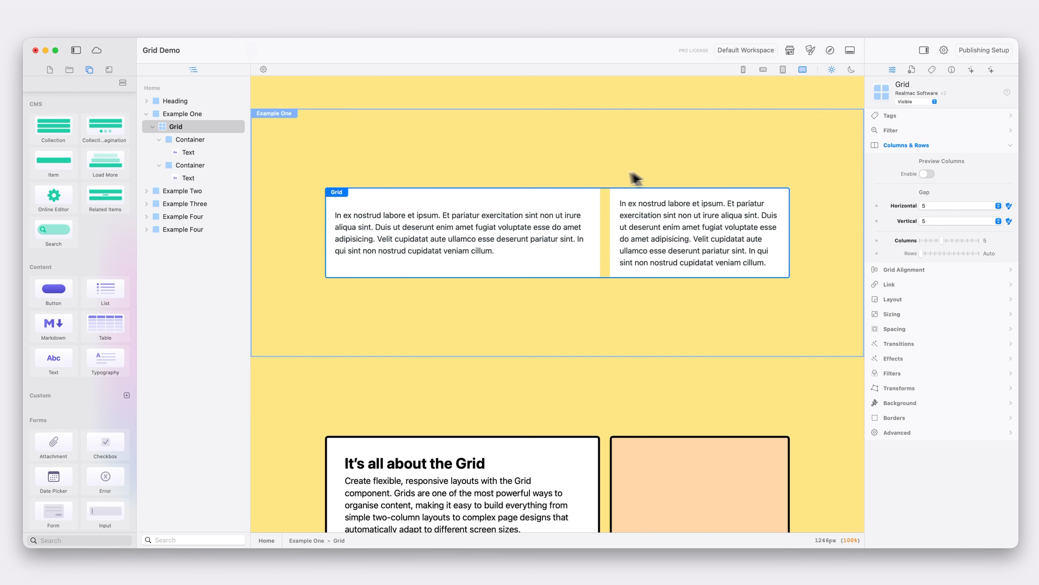
# Step: Check both containers' column spans in Example One, then increase the grid to 7 columns
pyautogui.click(580, 195)
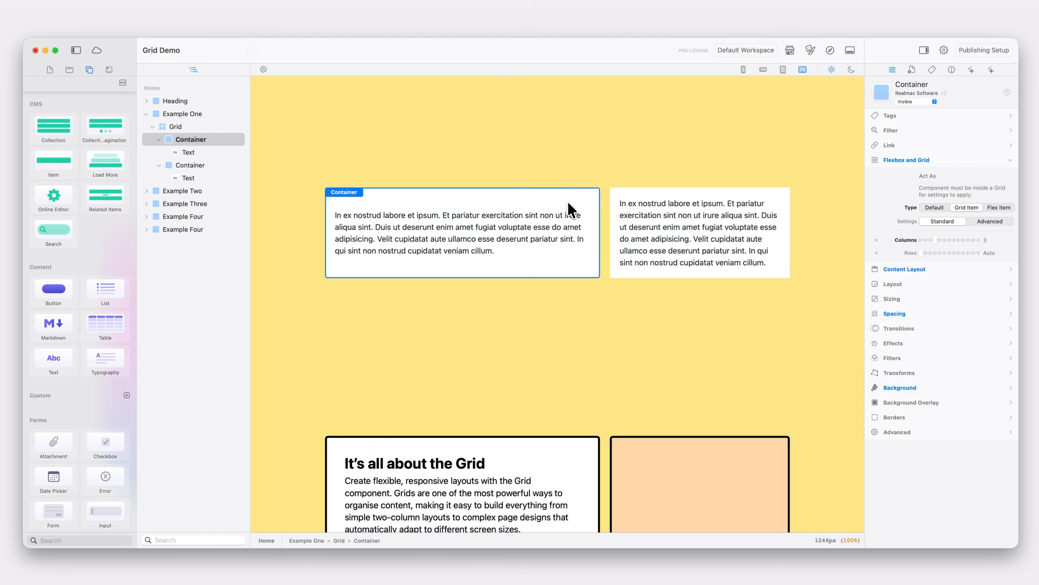
pyautogui.click(656, 195)
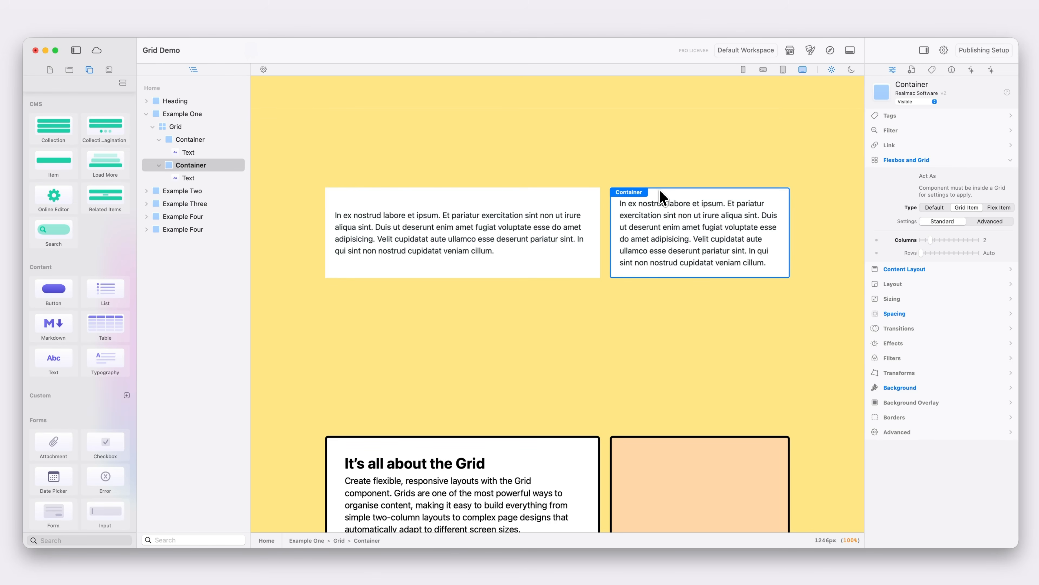
pyautogui.click(614, 185)
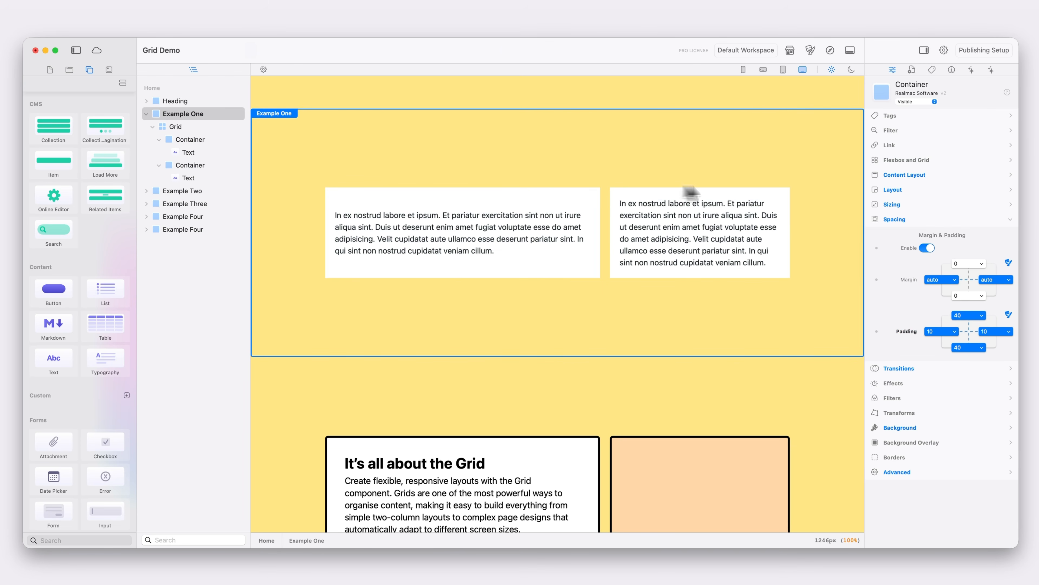
pyautogui.click(612, 214)
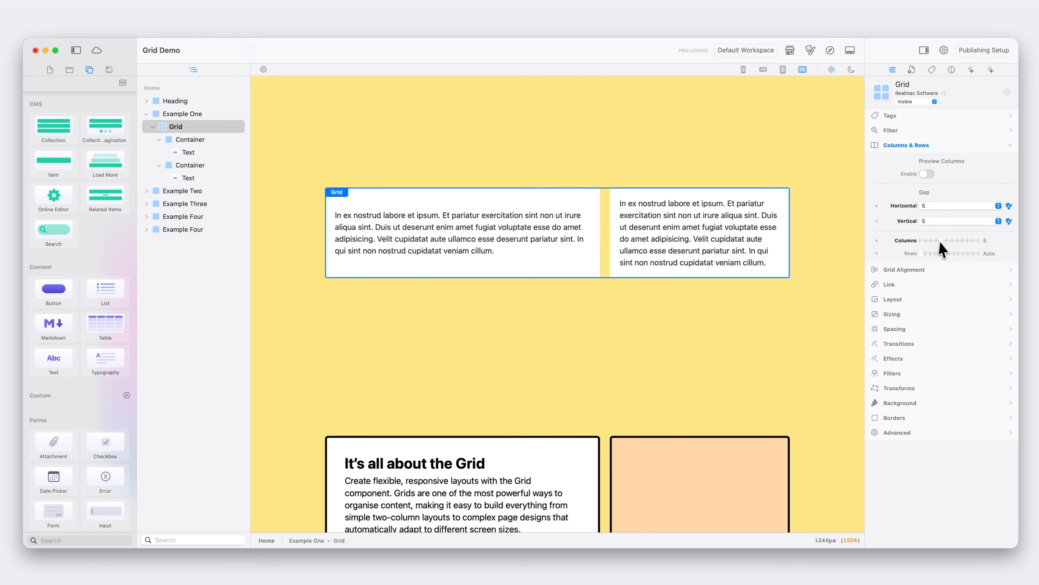
pyautogui.moveTo(941, 242); pyautogui.dragTo(952, 244)
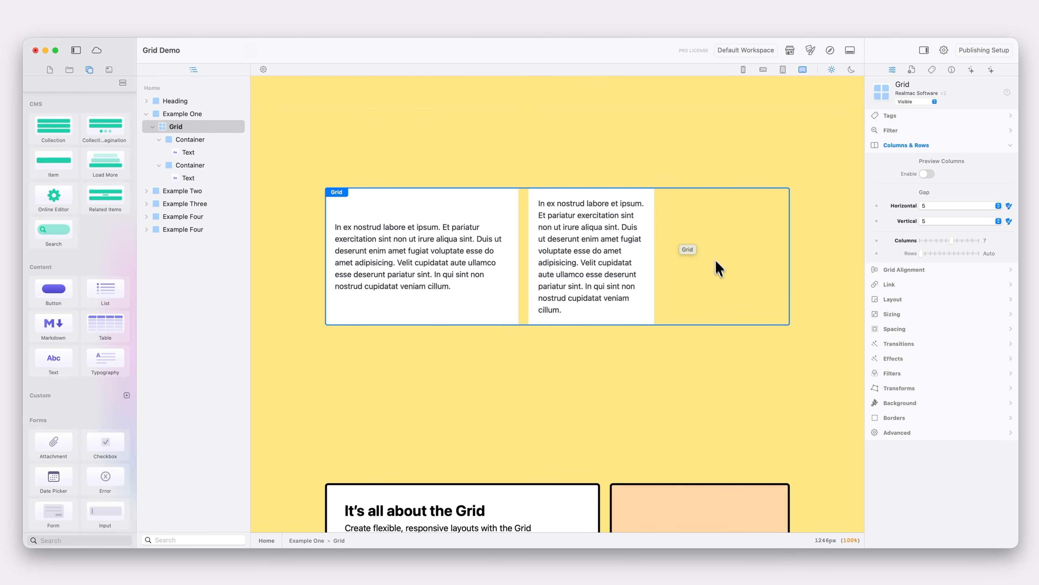
# Step: Compare the two containers' column spans, then duplicate the second container in Example One's grid
pyautogui.click(457, 198)
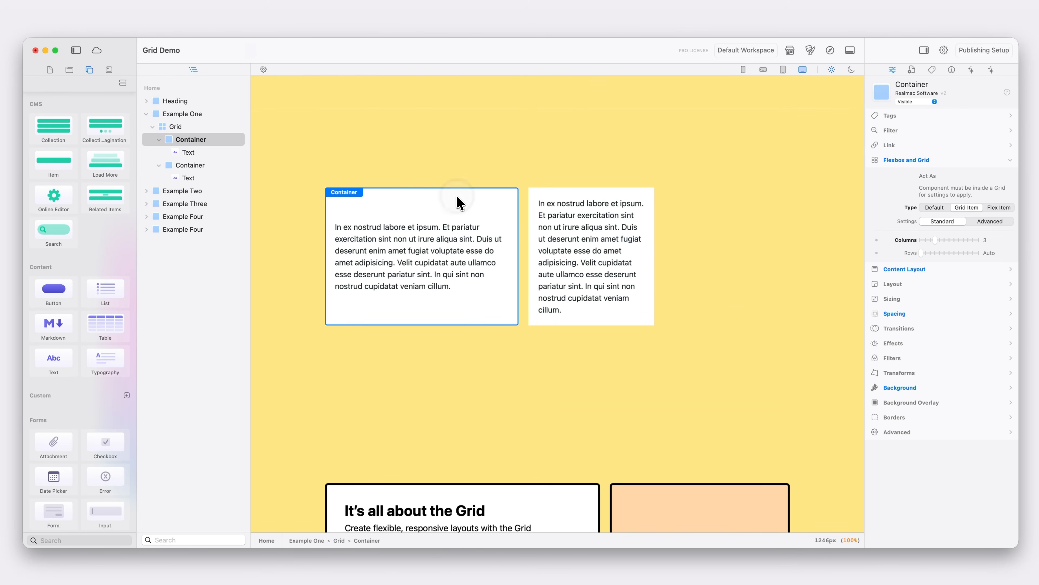
pyautogui.click(564, 198)
pyautogui.click(489, 199)
pyautogui.click(586, 193)
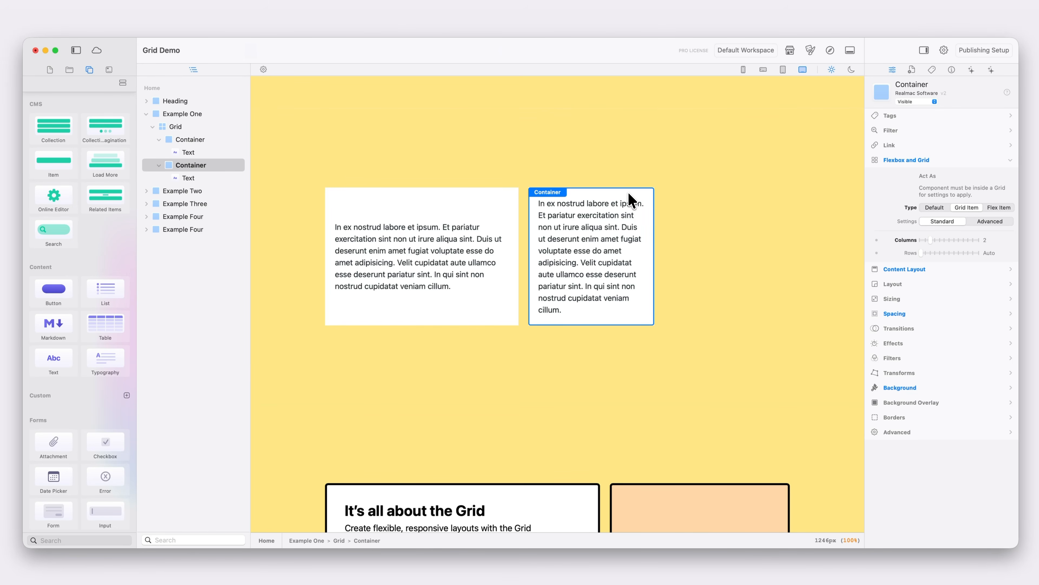
pyautogui.press('super+d')
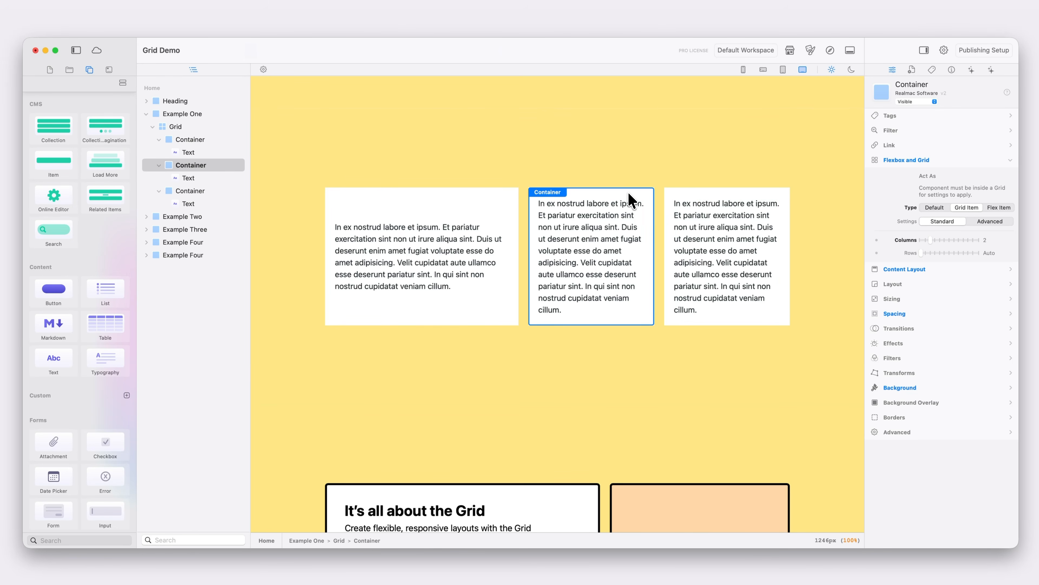
# Step: Try a column span of 3 for the third container in Example One, then set it to 8
pyautogui.click(736, 202)
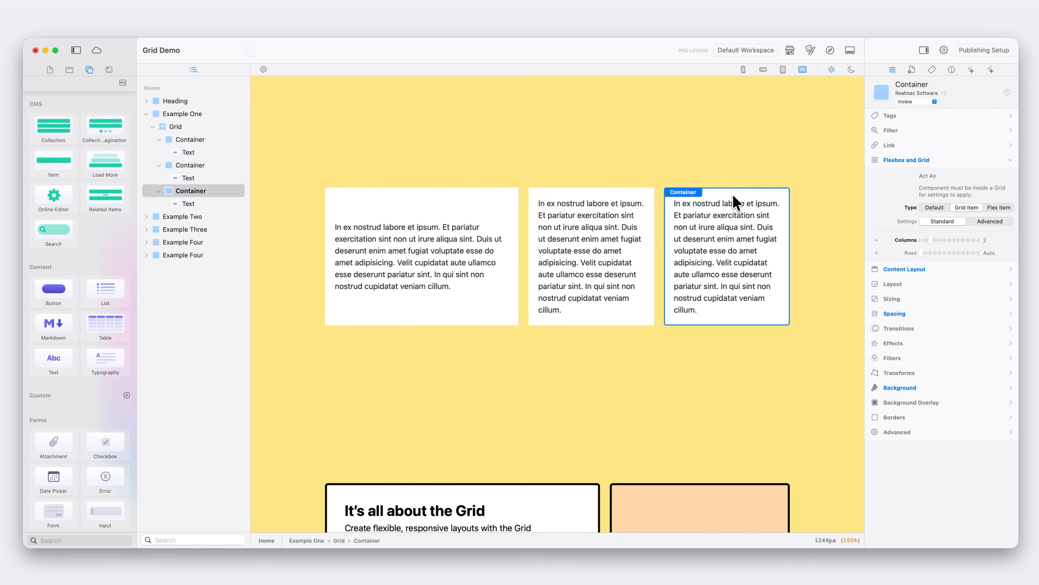
pyautogui.click(936, 242)
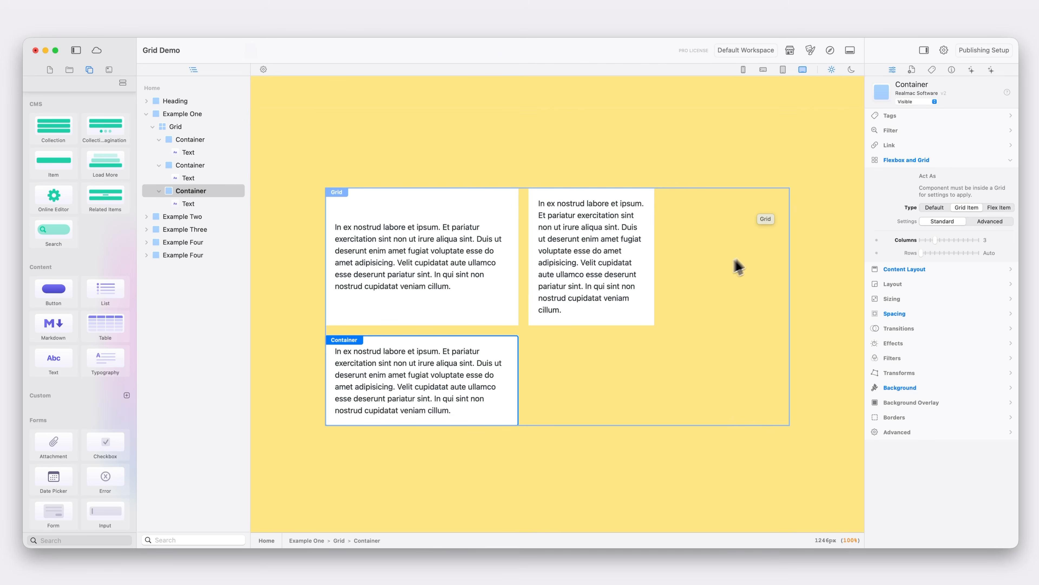
pyautogui.moveTo(936, 241); pyautogui.dragTo(958, 242)
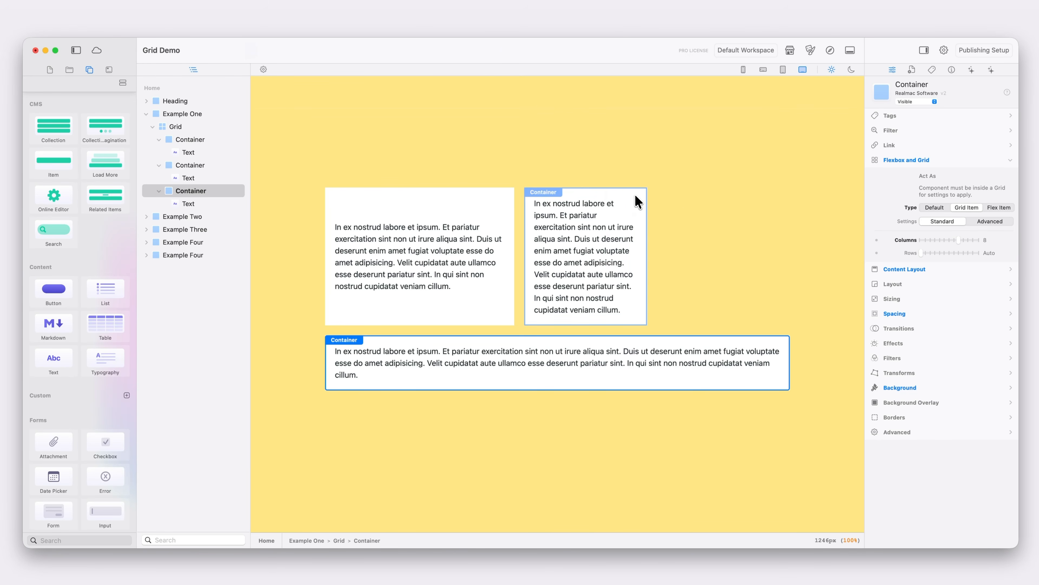
# Step: Set the column span of the second container in Example One's grid to 5
pyautogui.click(641, 205)
pyautogui.moveTo(925, 242); pyautogui.dragTo(948, 249)
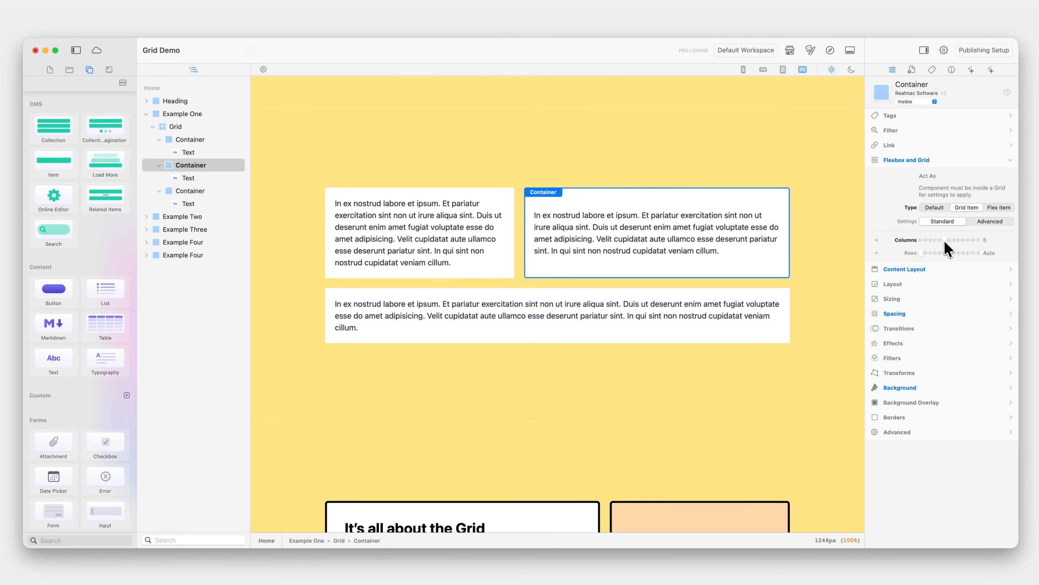
pyautogui.click(581, 166)
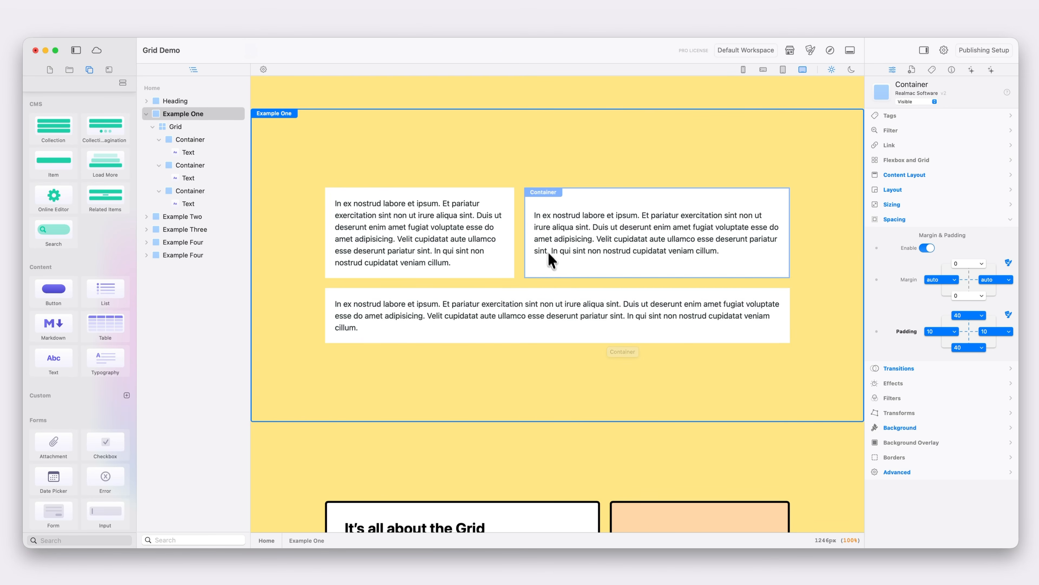
# Step: Examine the column settings of Example Three's grid and its One, Two and Three containers
pyautogui.scroll(-1, 548, 271)
pyautogui.scroll(-10, 548, 270)
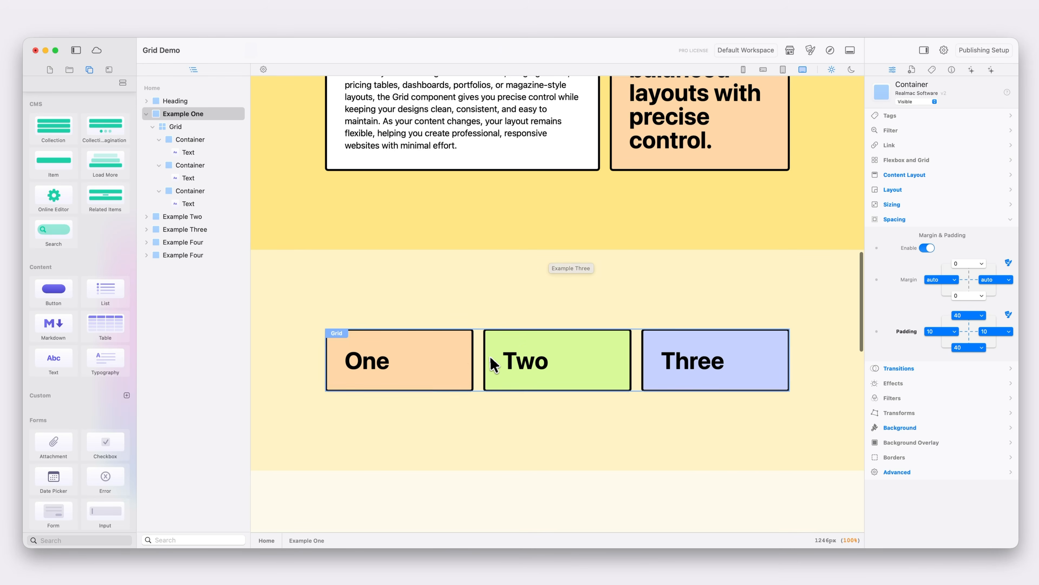
pyautogui.click(479, 369)
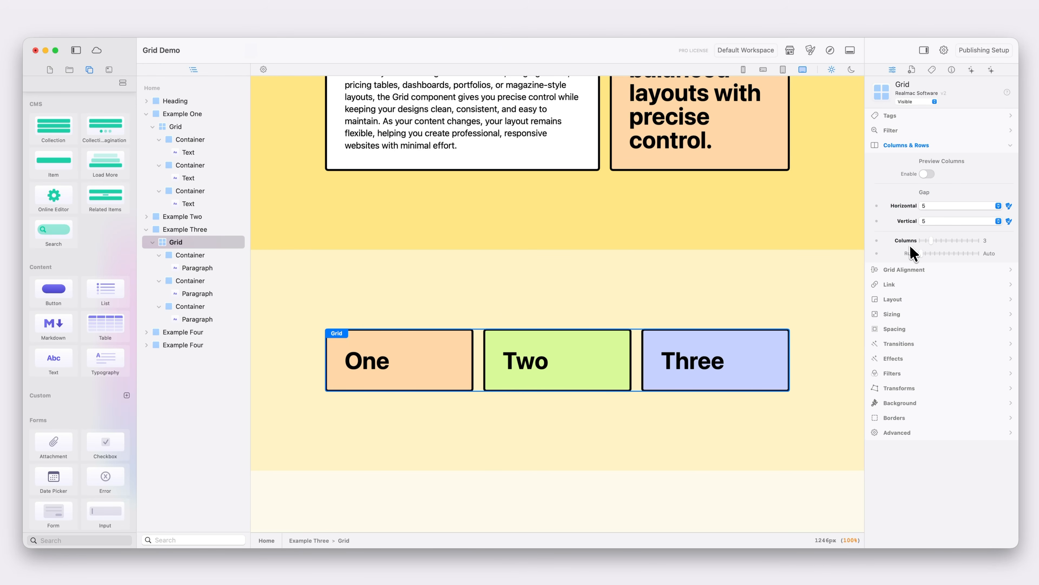
pyautogui.click(455, 348)
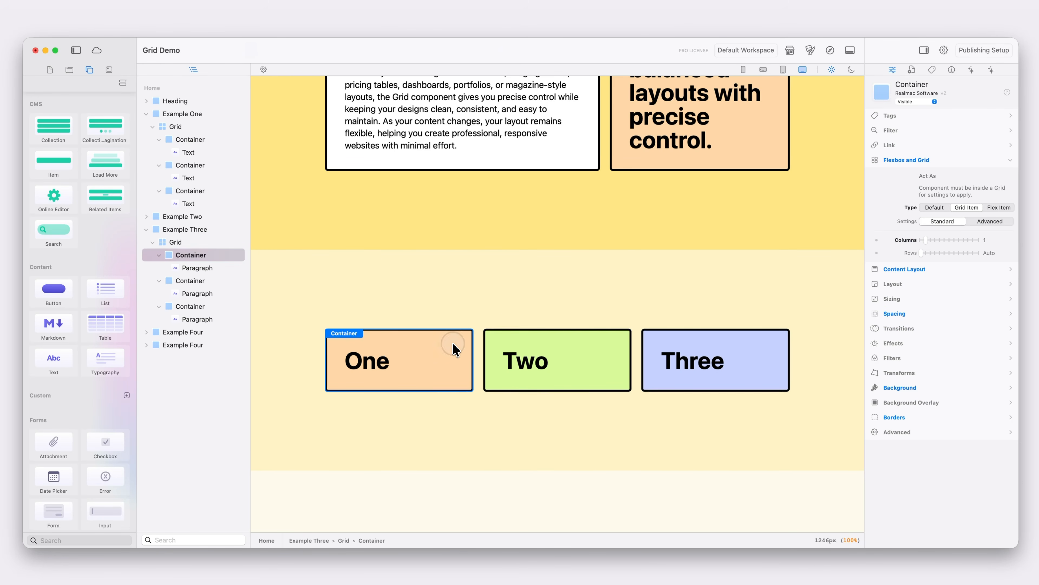
pyautogui.click(577, 341)
pyautogui.click(649, 342)
# Step: Examine the column and row settings of Example Four's grid and its Alpha, Beta, Charlie and Echo containers
pyautogui.scroll(-6, 655, 350)
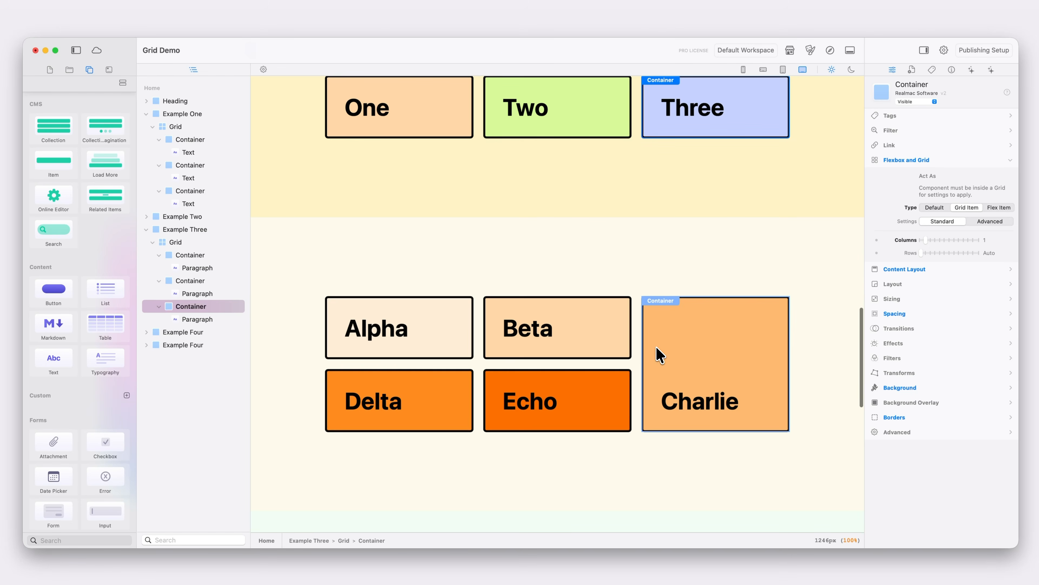
pyautogui.click(482, 318)
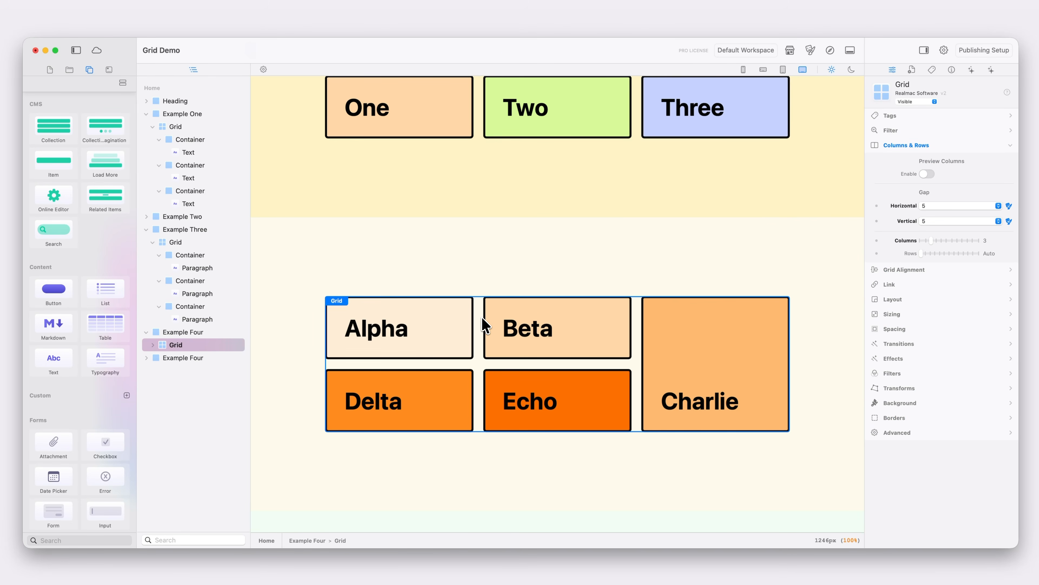
pyautogui.click(454, 314)
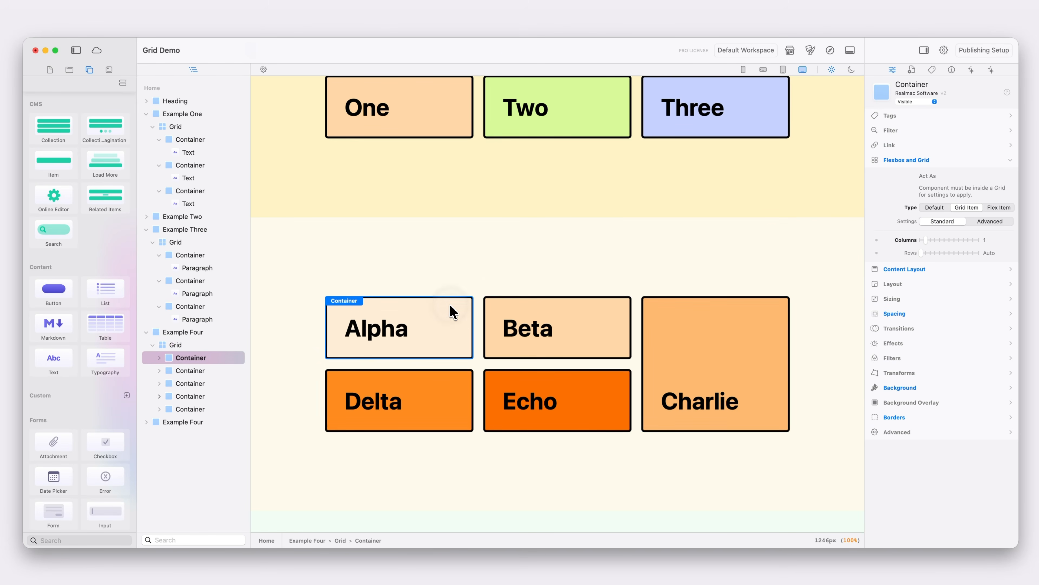
pyautogui.click(552, 308)
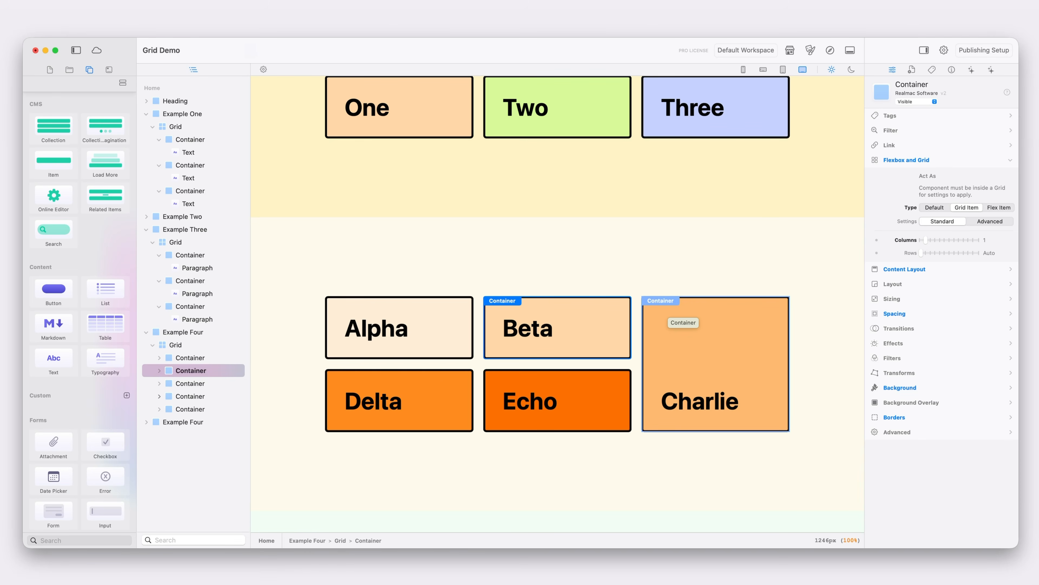
pyautogui.click(668, 307)
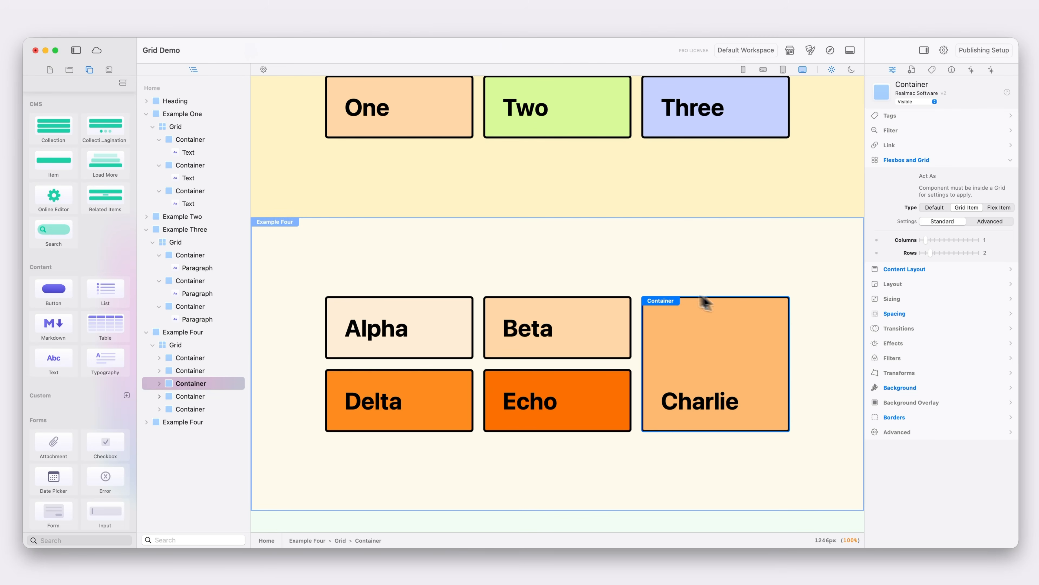
pyautogui.click(596, 382)
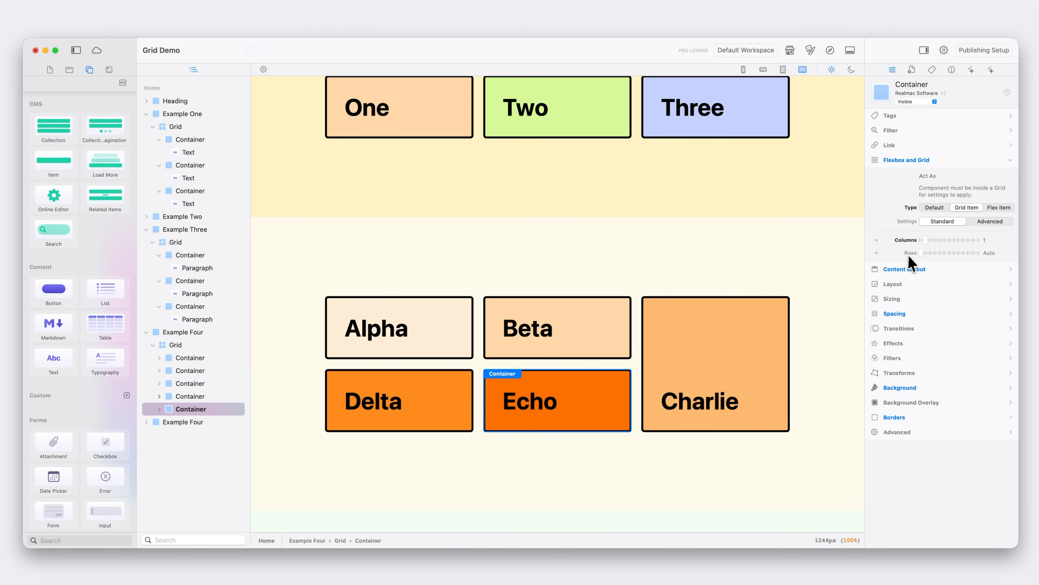
pyautogui.moveTo(923, 253); pyautogui.dragTo(921, 254)
# Step: Delete the second and third containers from Example One's grid, keeping only the first
pyautogui.scroll(1, 631, 403)
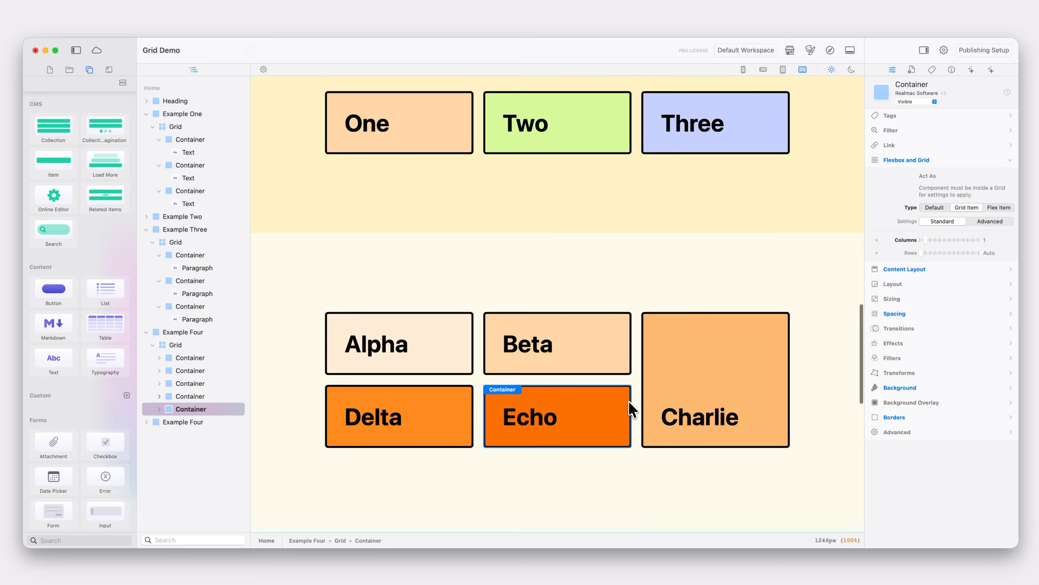
pyautogui.scroll(20, 630, 403)
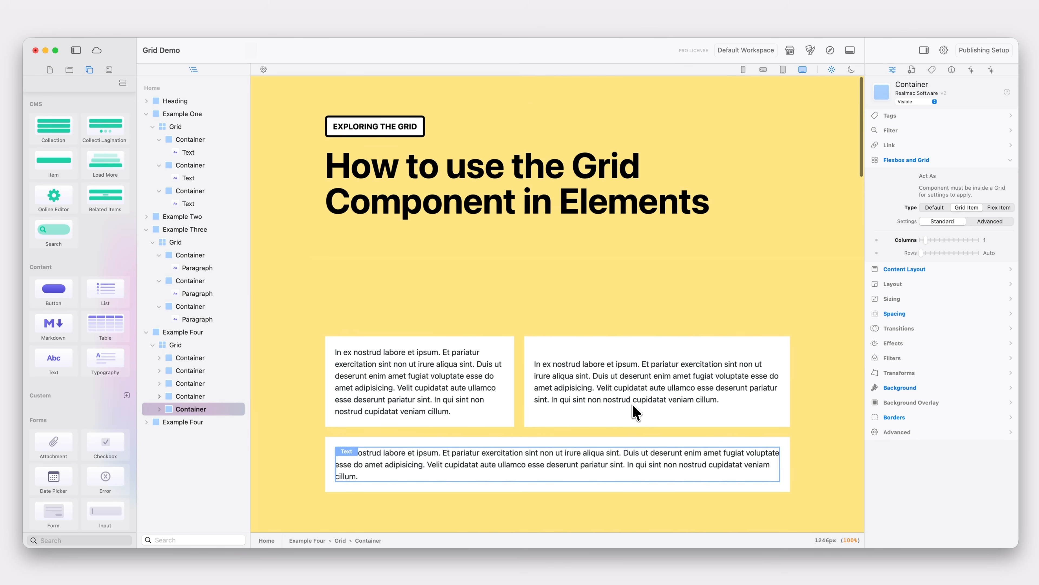
pyautogui.click(573, 440)
pyautogui.press('Delete')
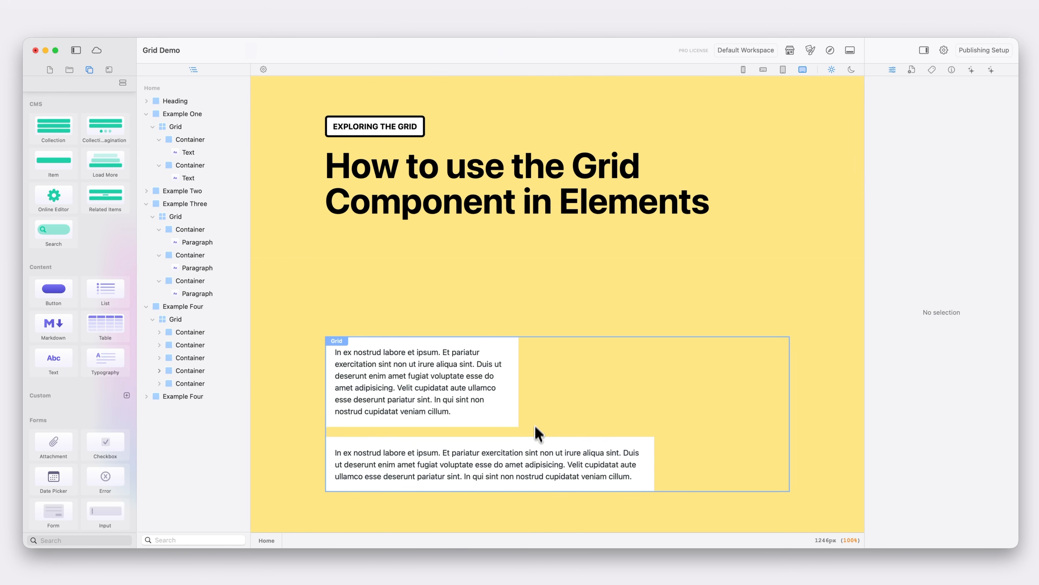
pyautogui.click(534, 445)
pyautogui.press('Delete')
# Step: Reduce Example One's grid to 5 columns and duplicate its remaining container
pyautogui.click(476, 349)
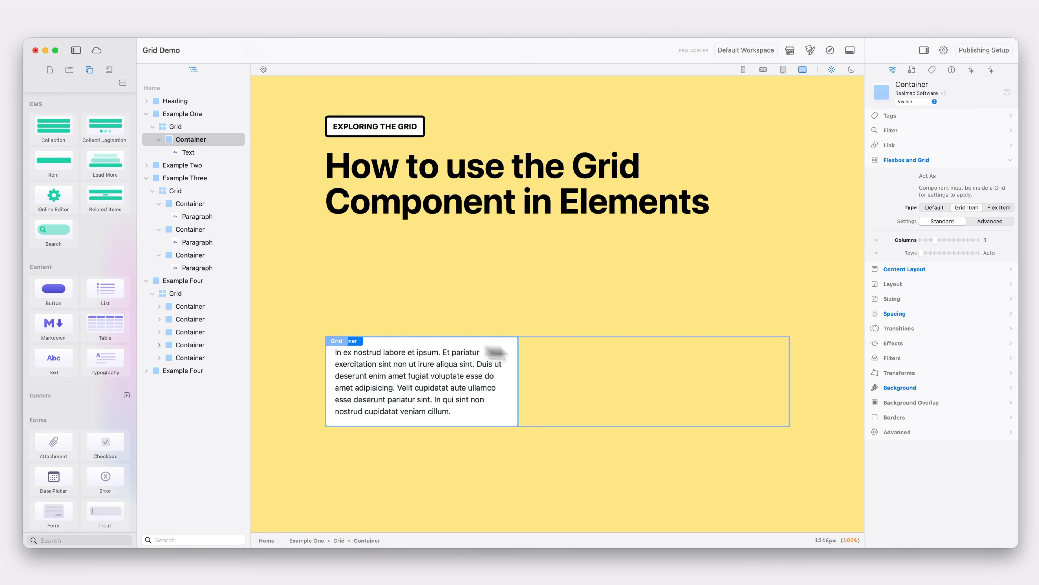
pyautogui.click(657, 342)
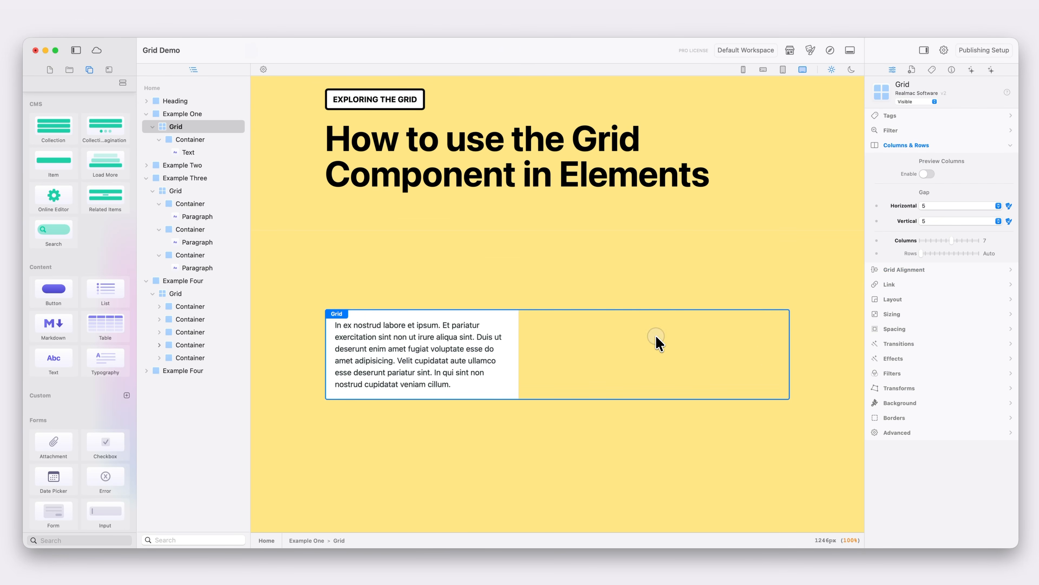
pyautogui.moveTo(951, 241); pyautogui.dragTo(944, 242)
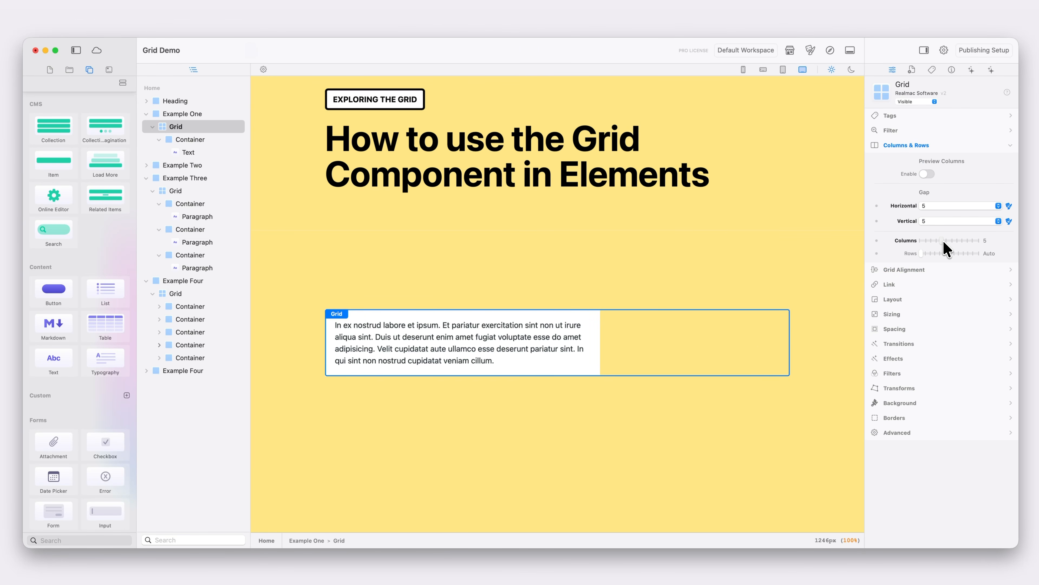
pyautogui.click(570, 315)
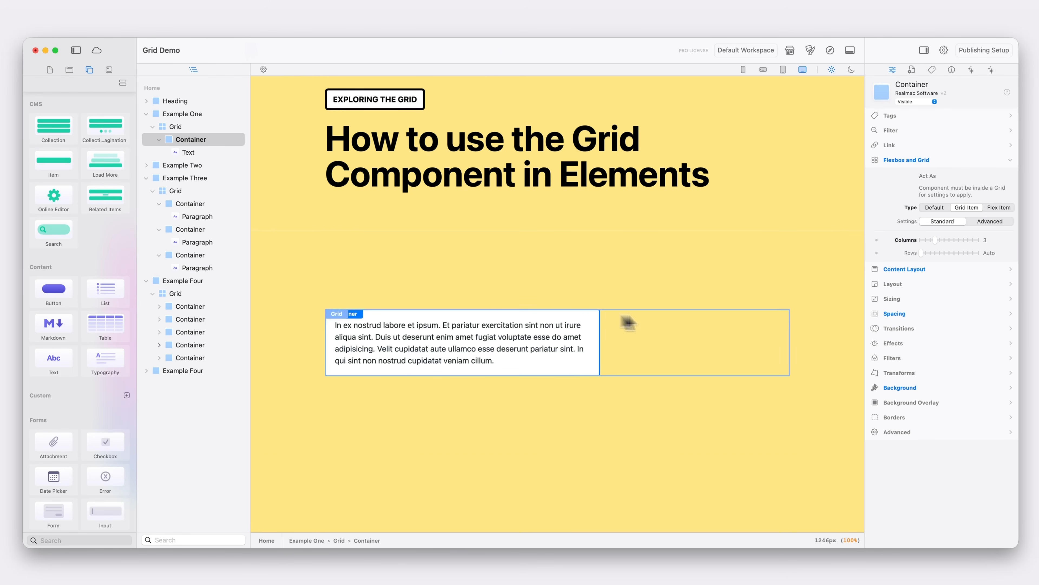
pyautogui.press('super+d')
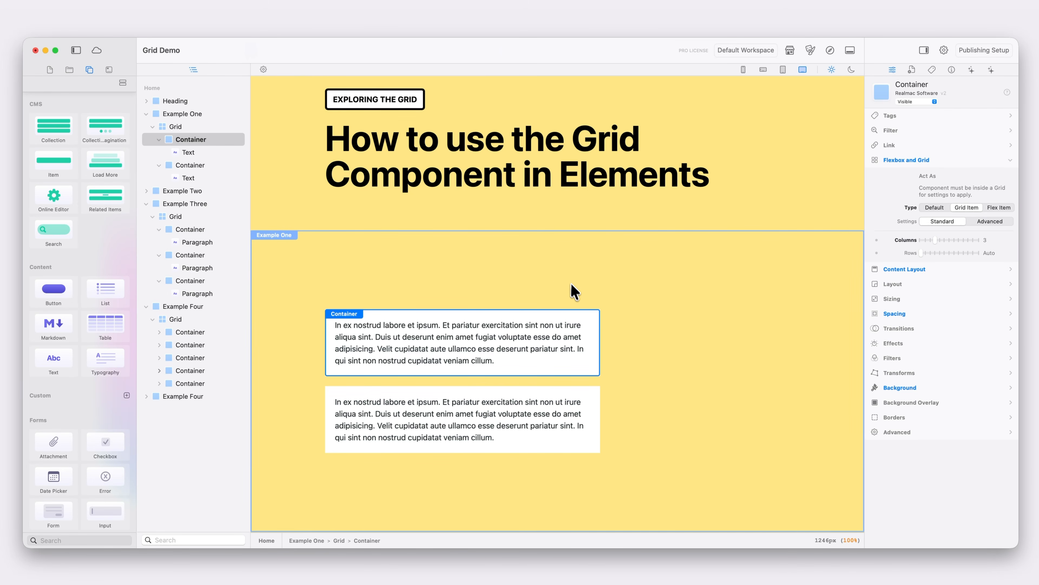
# Step: Set the second container in Example One's grid to span 2 columns
pyautogui.click(576, 394)
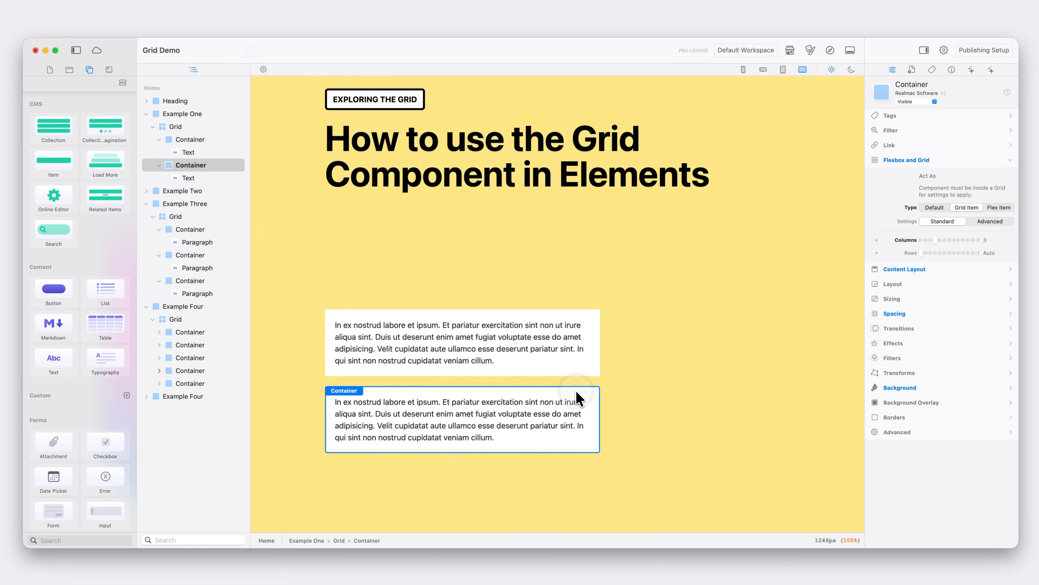
pyautogui.moveTo(934, 241); pyautogui.dragTo(930, 241)
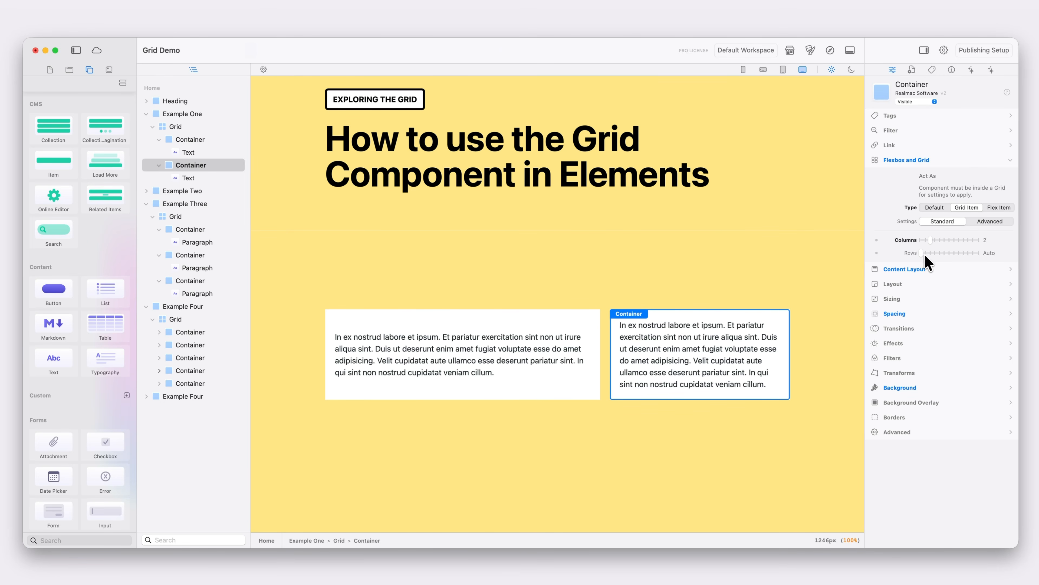
# Step: Duplicate the 3-column container, move the copy to the end of Example One's grid, and collapse the first two containers in the page outline
pyautogui.scroll(-5, 845, 278)
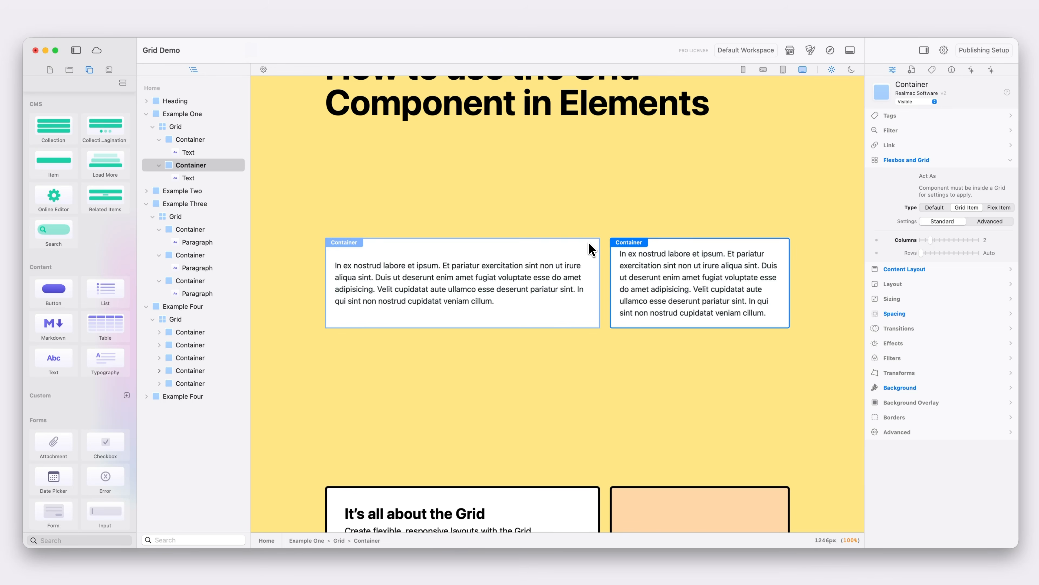
pyautogui.click(589, 242)
pyautogui.press('super+d')
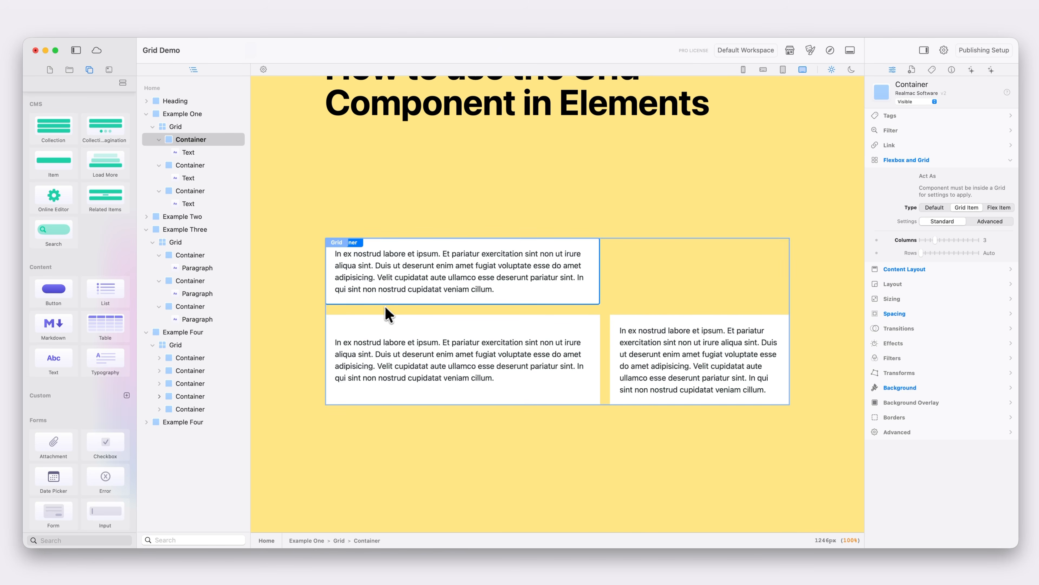
pyautogui.moveTo(187, 141); pyautogui.dragTo(179, 127)
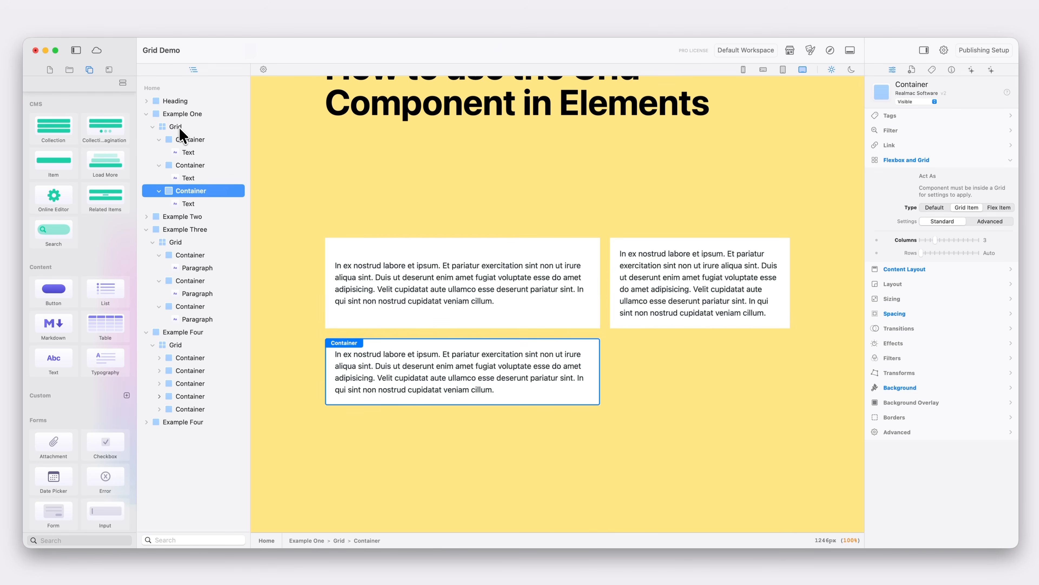
pyautogui.click(159, 165)
pyautogui.click(159, 139)
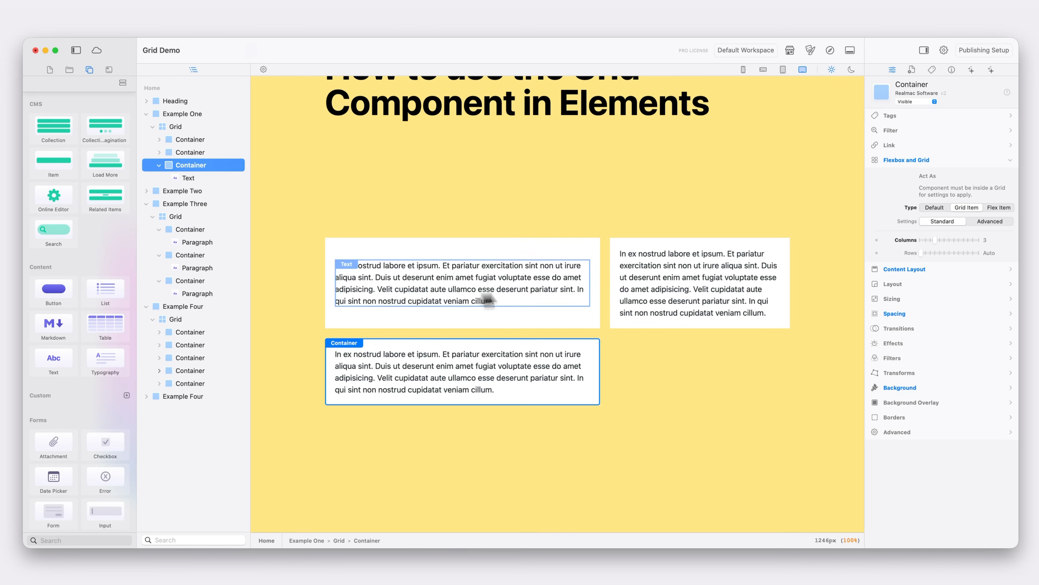
# Step: Set the 2-column container in Example One's grid to span 2 rows, and increase that to 3 rows
pyautogui.click(630, 251)
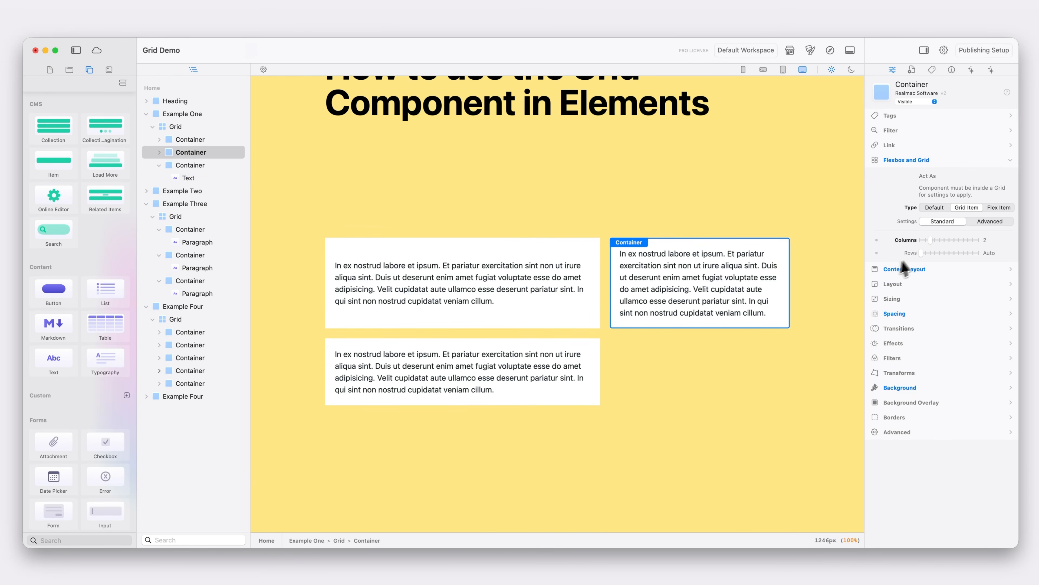
pyautogui.moveTo(924, 252); pyautogui.dragTo(931, 254)
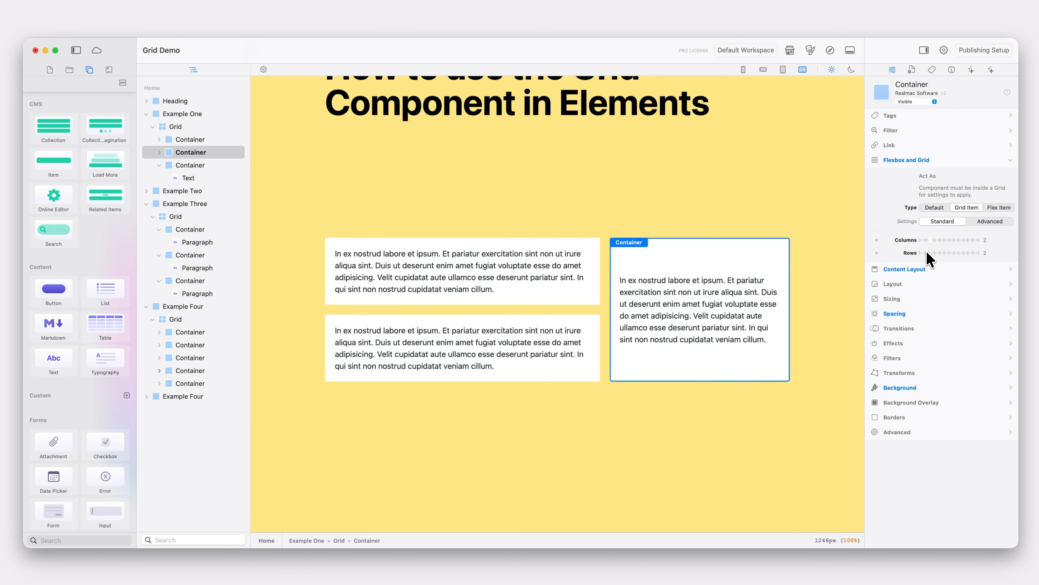
pyautogui.moveTo(927, 252); pyautogui.dragTo(934, 254)
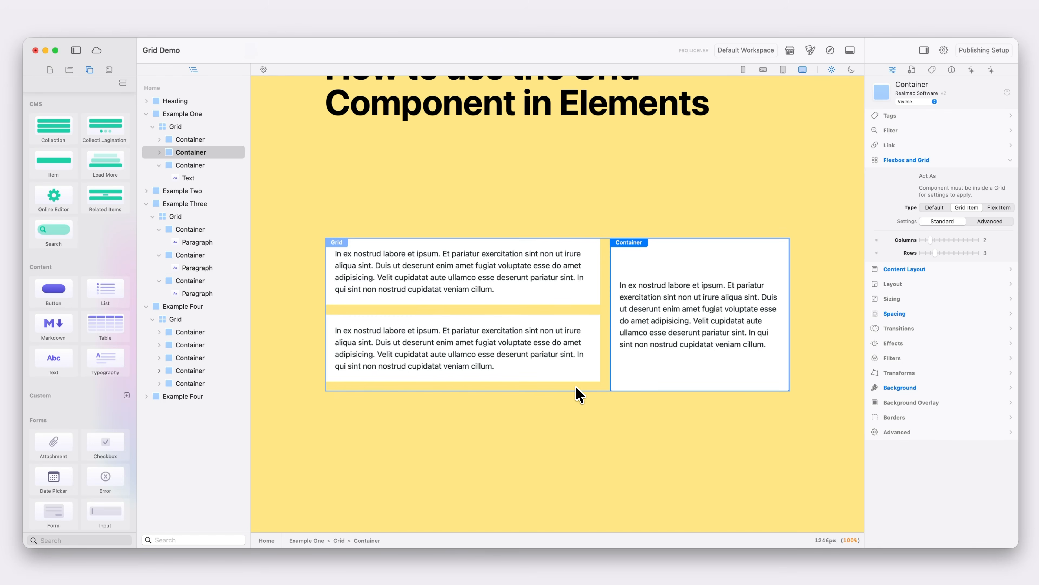
# Step: Add three more copies of the 3-column container at the end of Example One's grid
pyautogui.click(567, 379)
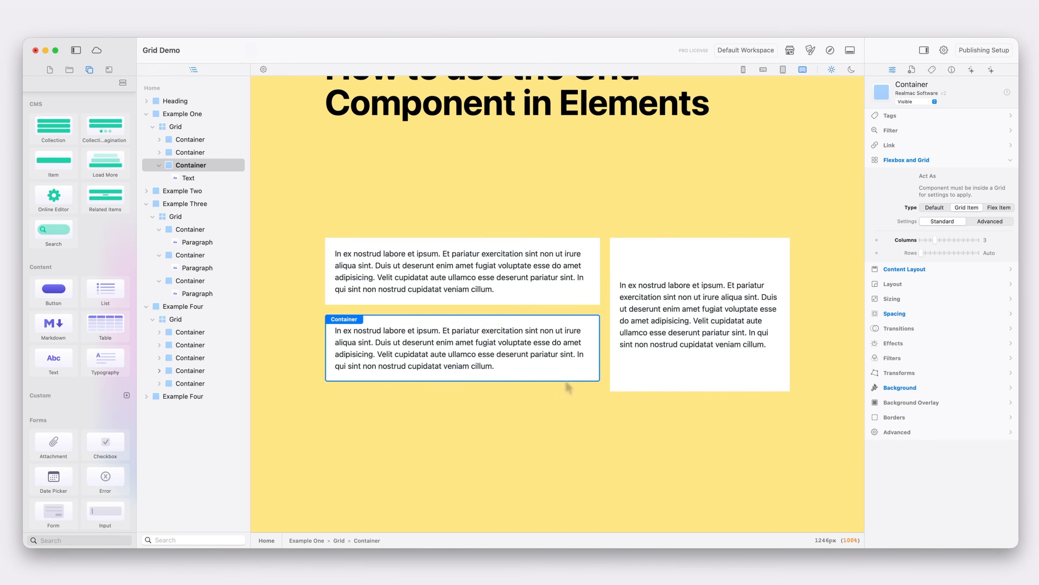
pyautogui.press('super+d')
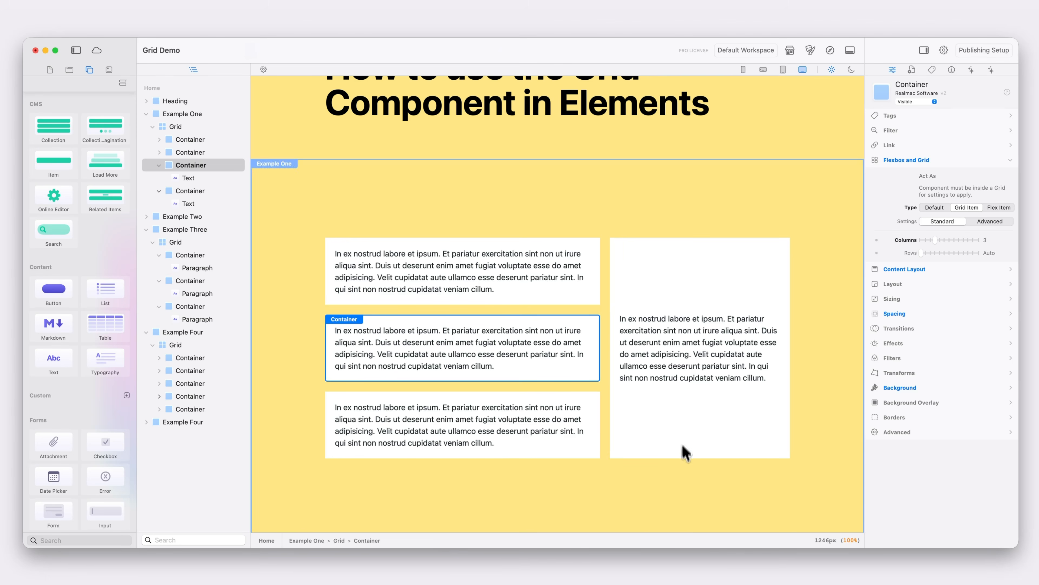
pyautogui.click(593, 456)
pyautogui.press('super+d')
pyautogui.scroll(-2, 679, 399)
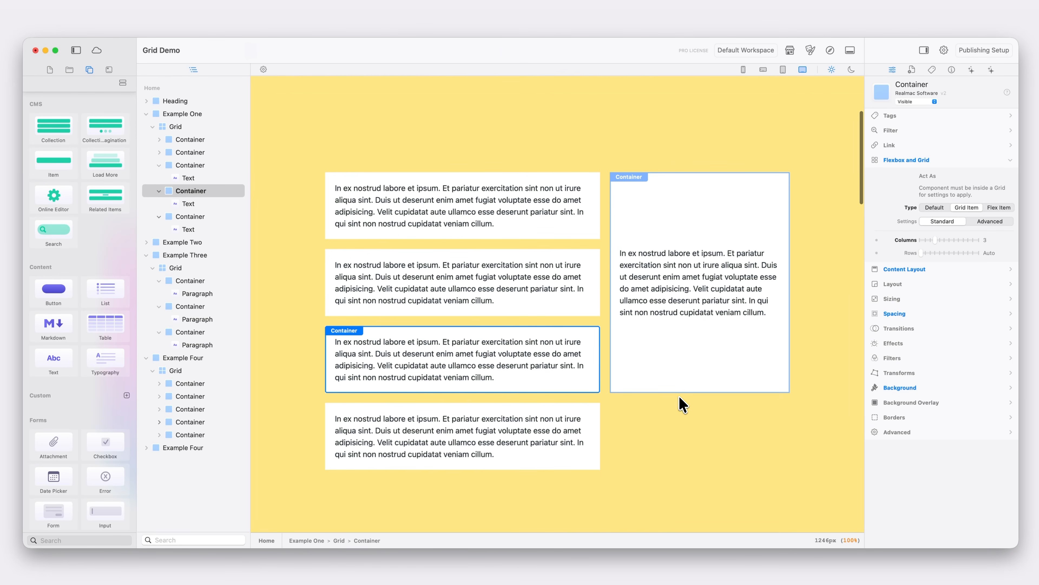
pyautogui.click(583, 415)
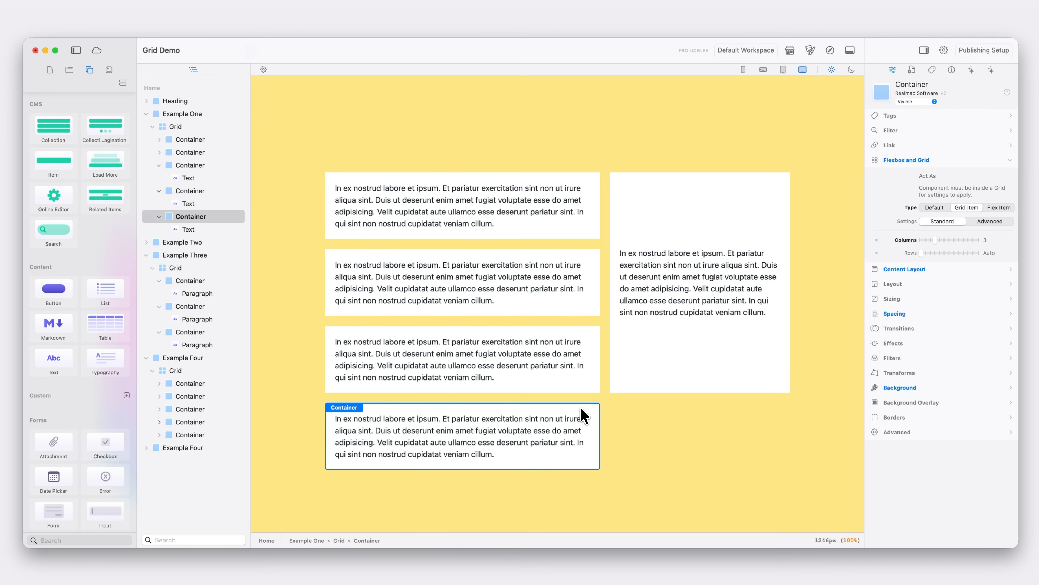
pyautogui.press('super+d')
# Step: Lay out the last two containers side by side below the tall one, spanning 2 columns and 3 columns
pyautogui.click(589, 487)
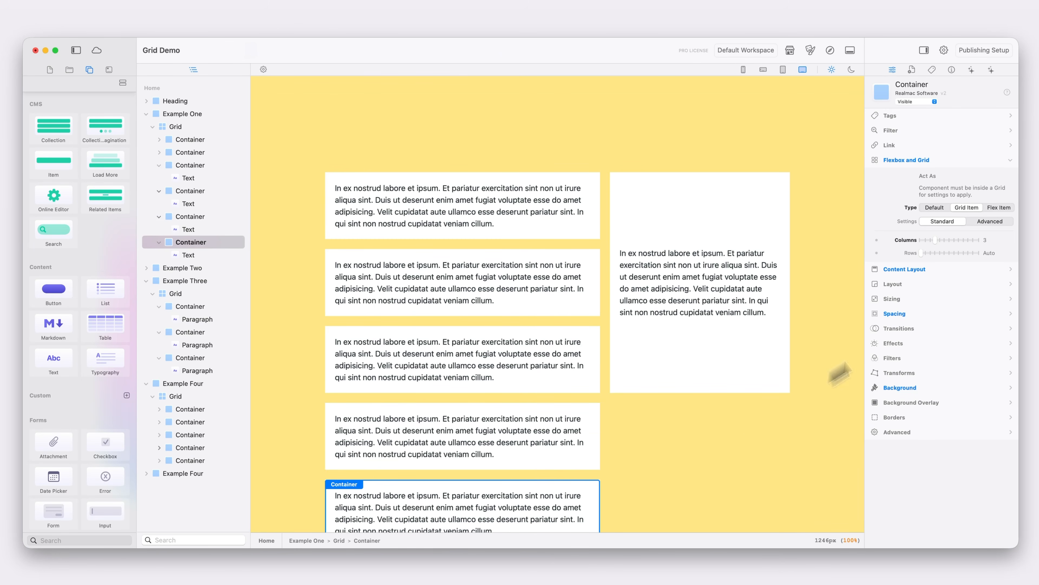
pyautogui.click(932, 241)
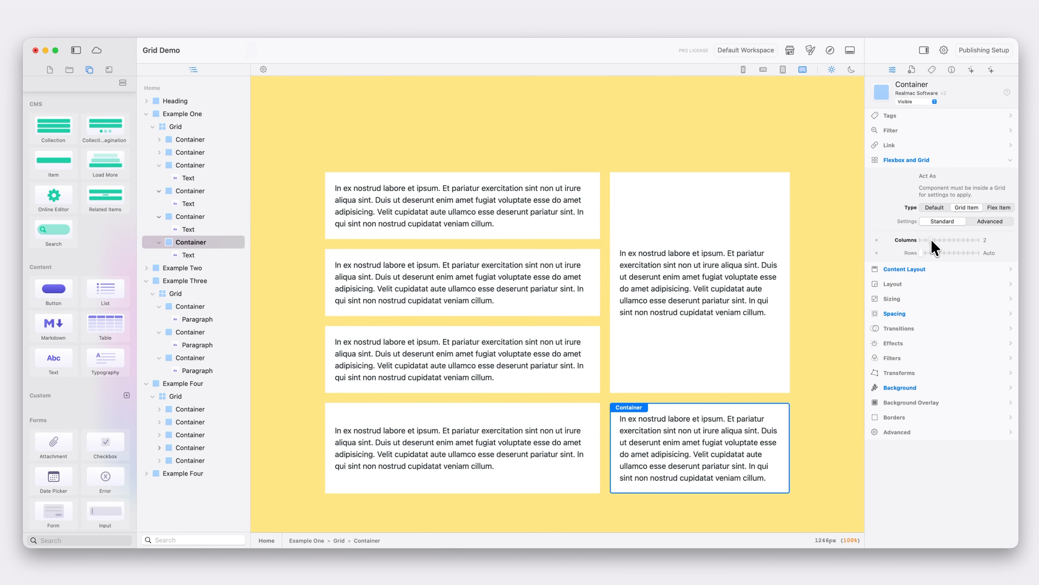
pyautogui.click(592, 413)
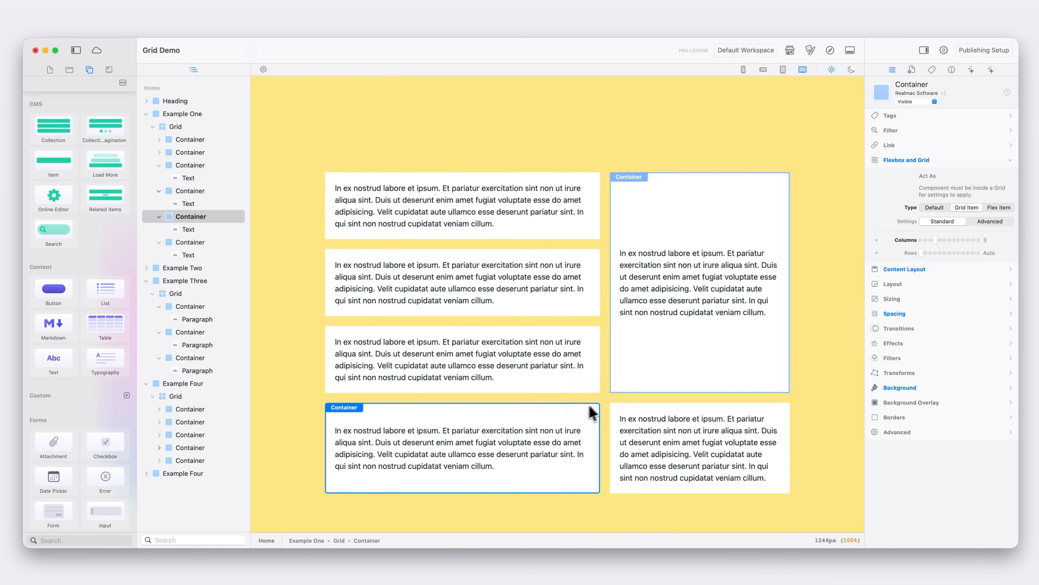
pyautogui.click(932, 239)
pyautogui.click(680, 400)
pyautogui.click(683, 409)
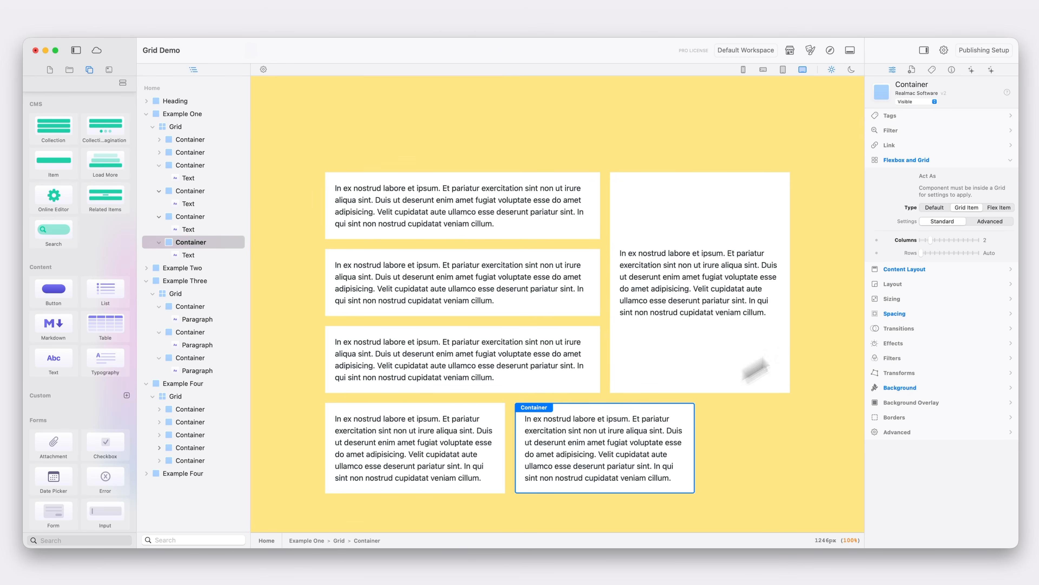
pyautogui.moveTo(931, 240); pyautogui.dragTo(936, 240)
pyautogui.click(857, 267)
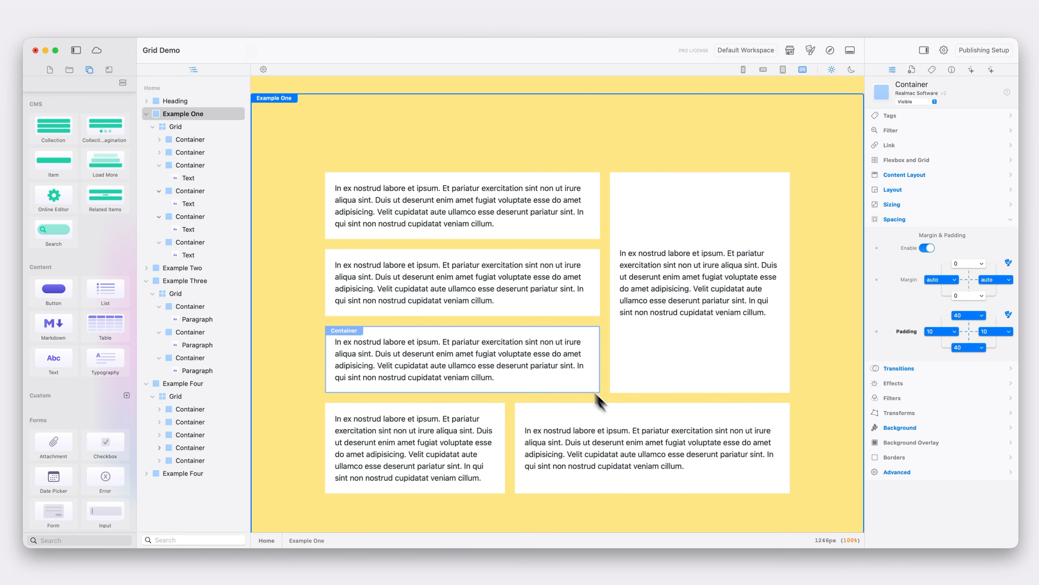
# Step: Delete the last 3-column container from the bottom row of Example One's grid
pyautogui.click(540, 339)
pyautogui.click(619, 418)
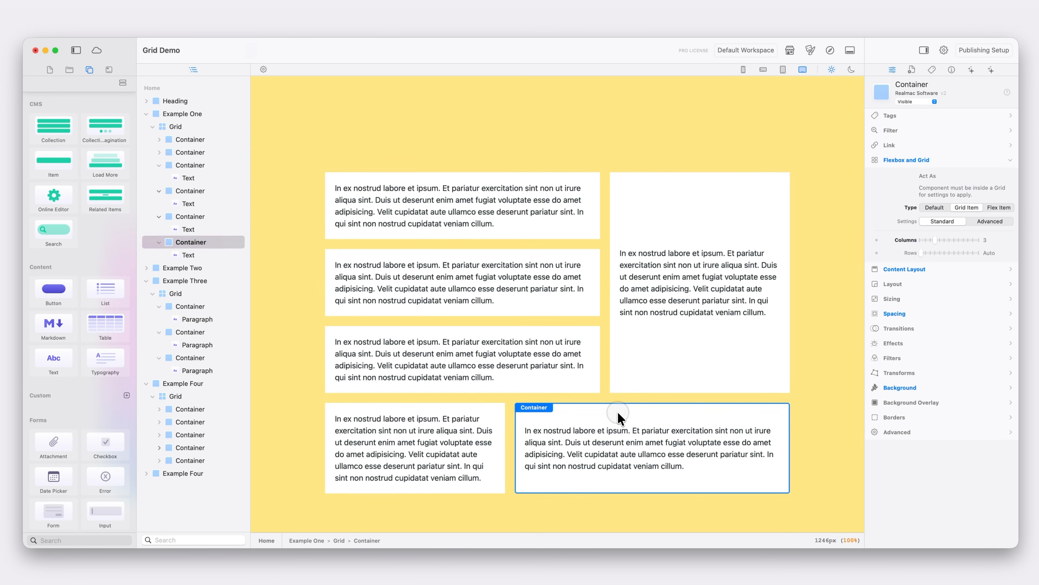
pyautogui.press('Delete')
# Step: Switch the grid item settings of the 2-column container in the bottom row to Advanced
pyautogui.click(498, 409)
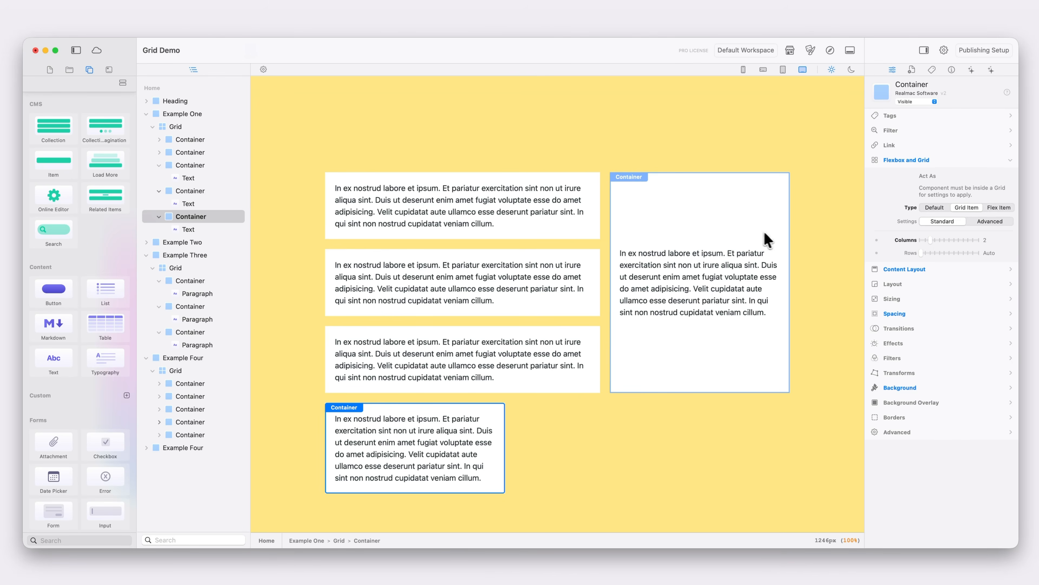
pyautogui.click(942, 220)
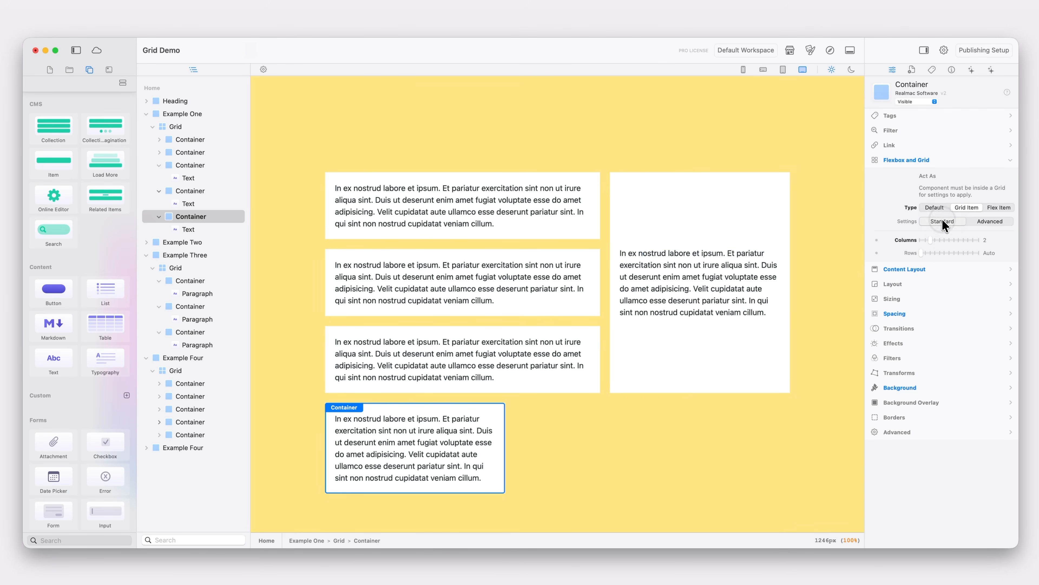
pyautogui.click(982, 221)
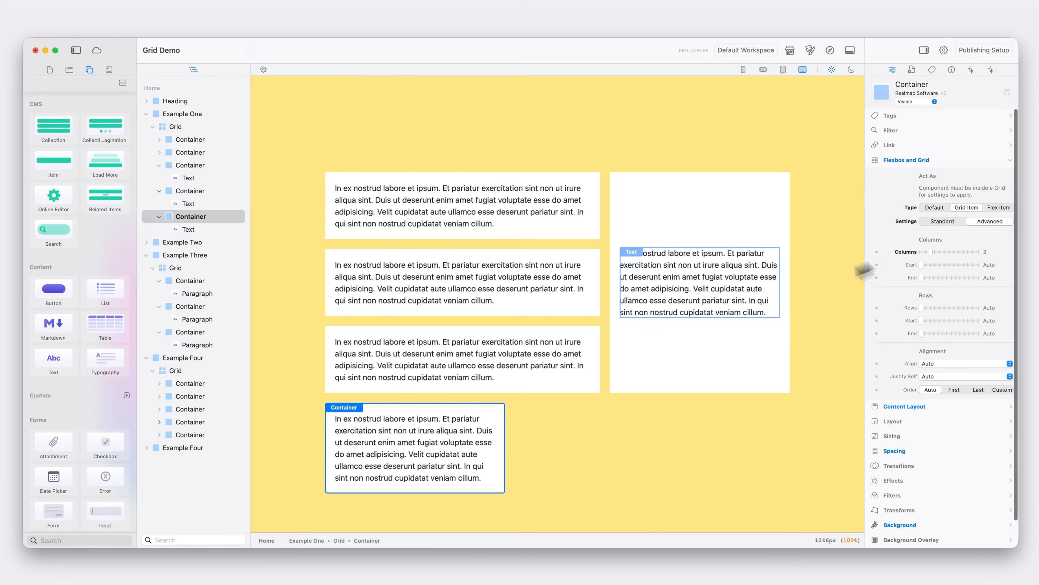
pyautogui.scroll(-2, 762, 299)
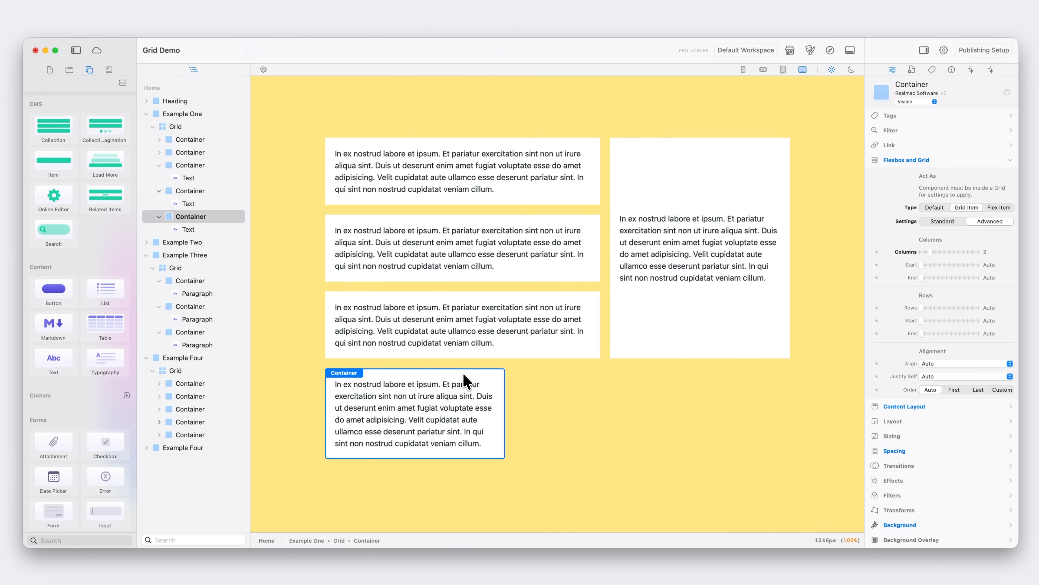
# Step: Check the grid's column setting, try the bottom container's column start at 2, and return it to 1
pyautogui.click(599, 437)
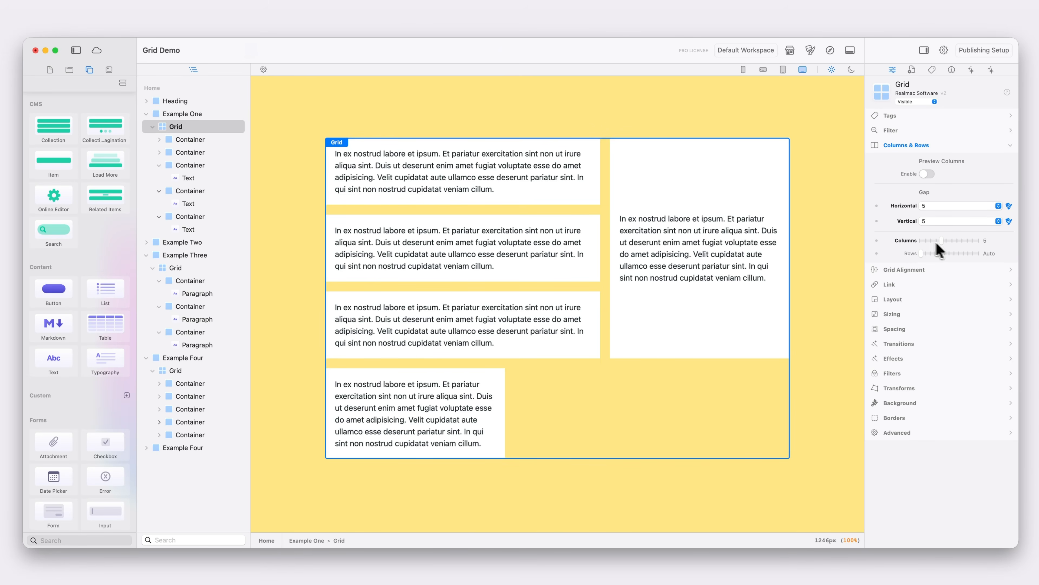
pyautogui.click(503, 373)
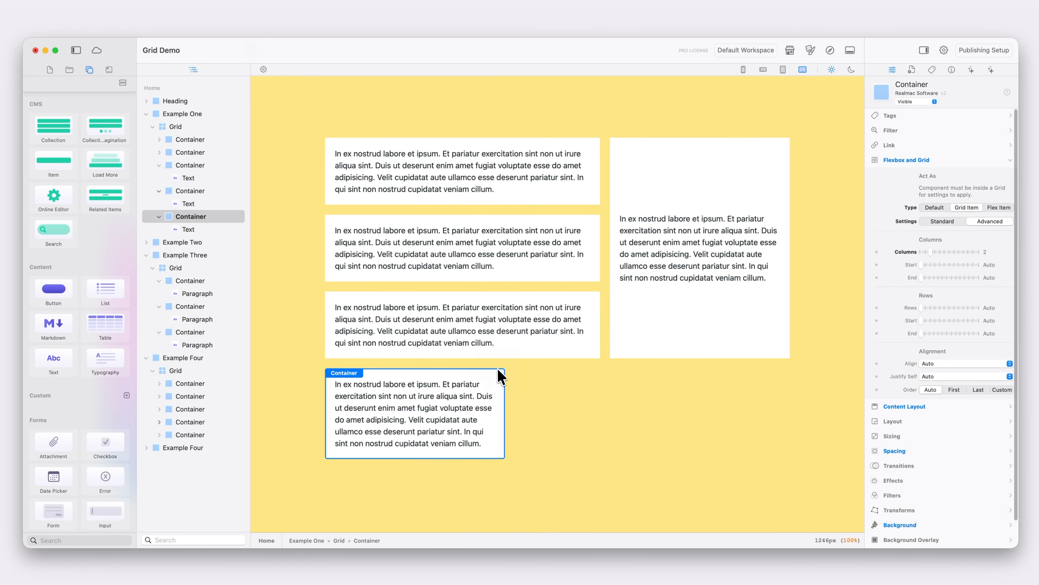
pyautogui.click(925, 265)
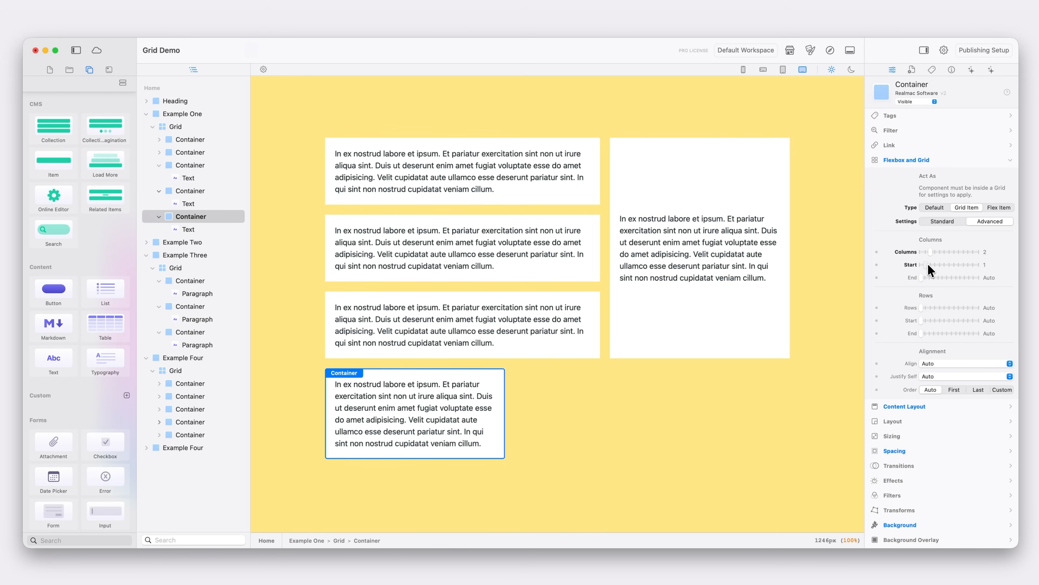
pyautogui.moveTo(929, 265)
pyautogui.mouseDown()
pyautogui.moveTo(941, 266)
pyautogui.moveTo(931, 265)
pyautogui.mouseUp()
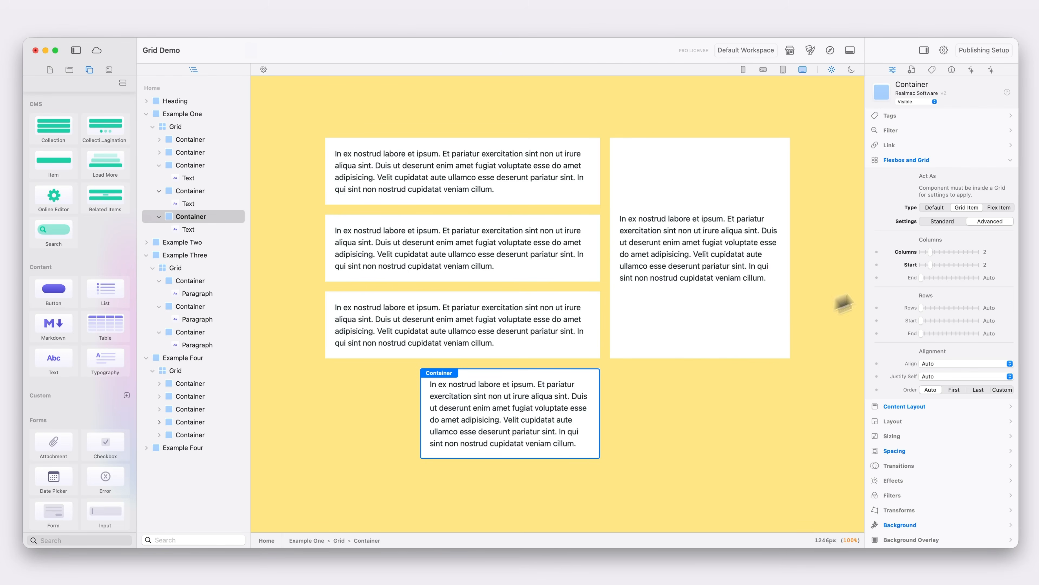
pyautogui.moveTo(931, 265); pyautogui.dragTo(929, 268)
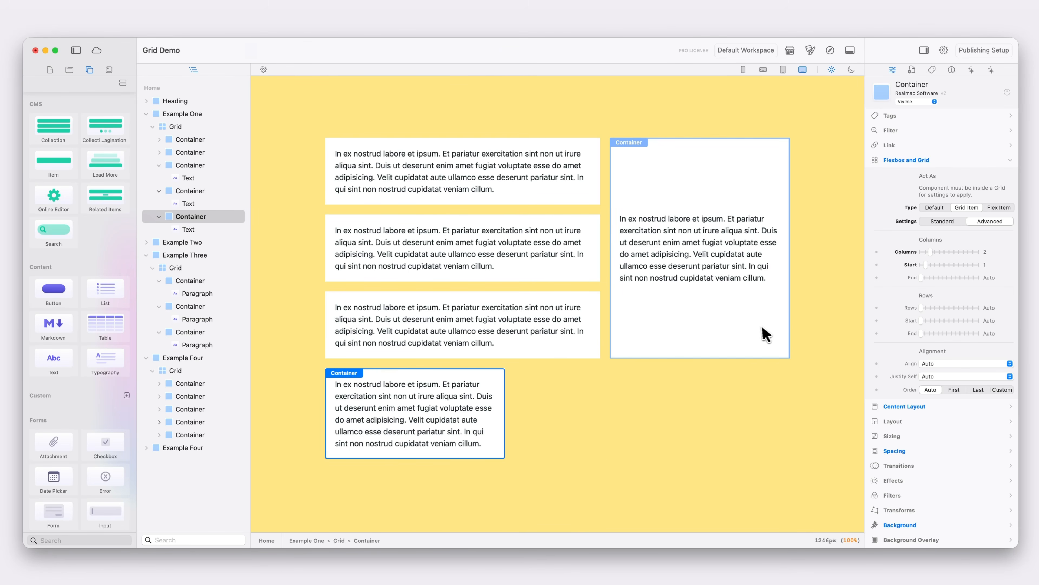
# Step: Switch the tall container to Advanced grid item settings, trying a row start of 2 and undoing it
pyautogui.click(760, 332)
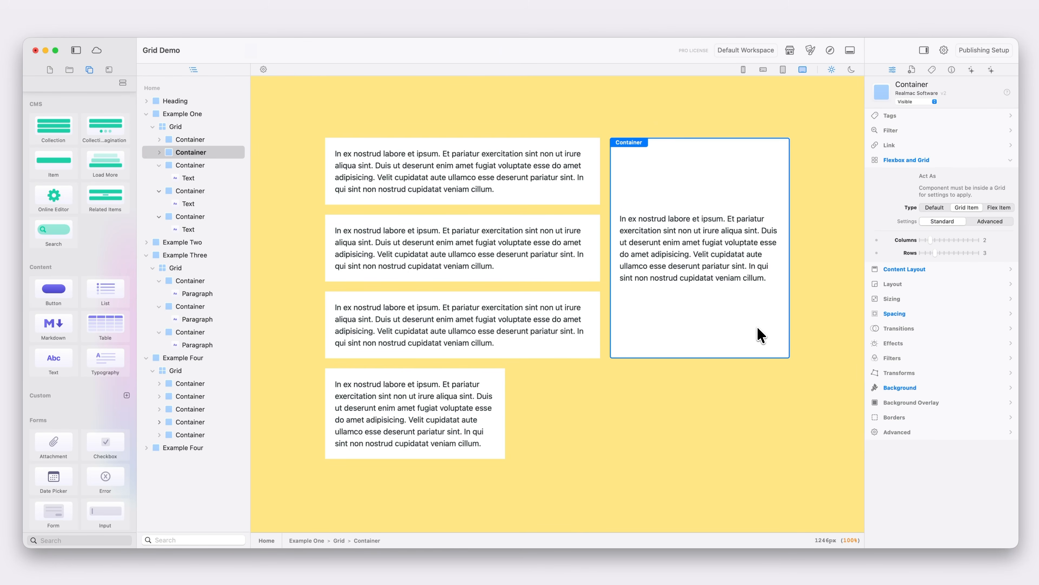
pyautogui.click(992, 221)
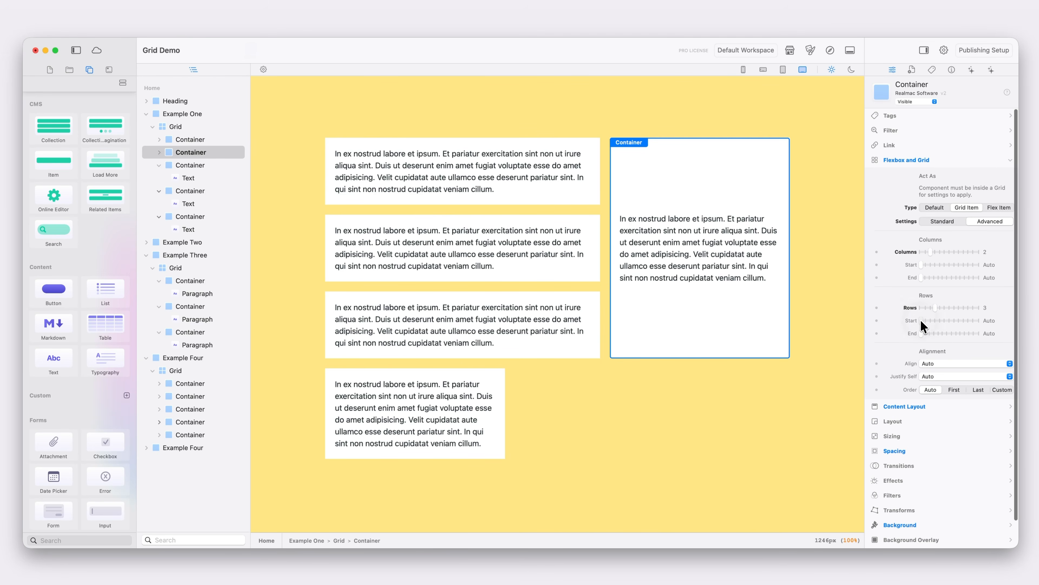
pyautogui.moveTo(921, 321); pyautogui.dragTo(932, 322)
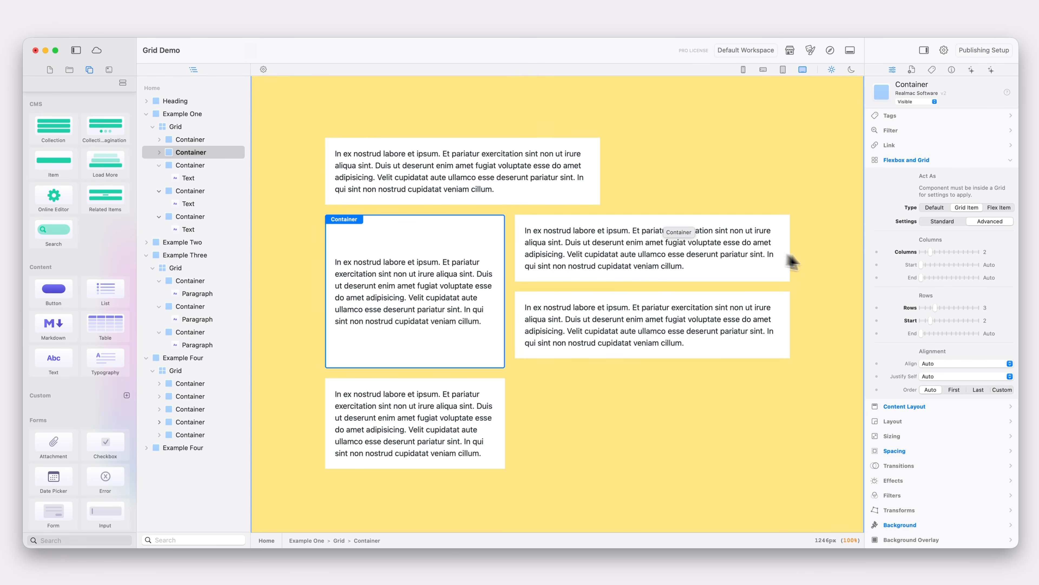
pyautogui.press('super+z')
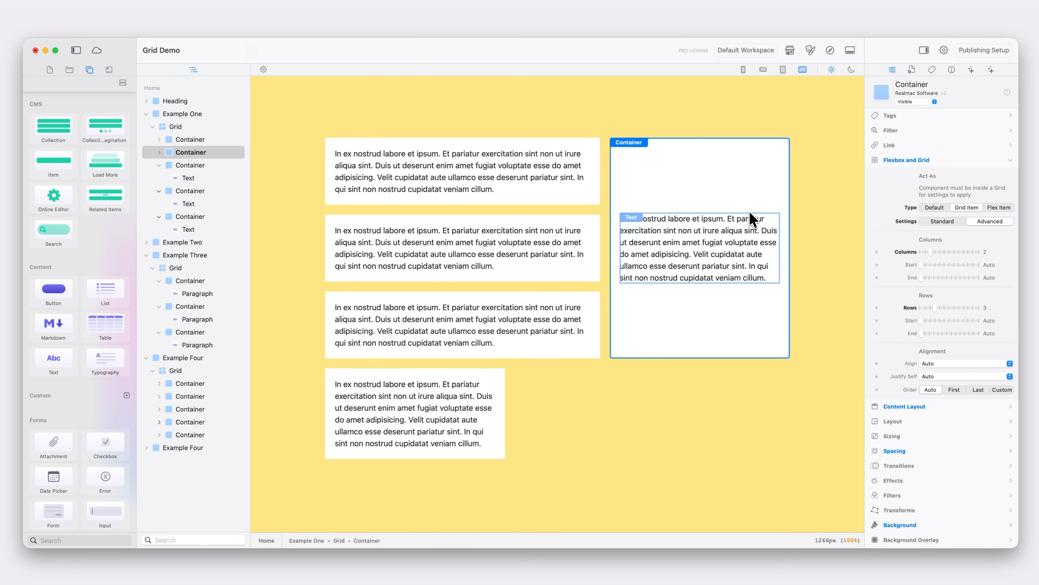
# Step: Review the tall container's Align options and set its order to First
pyautogui.click(934, 362)
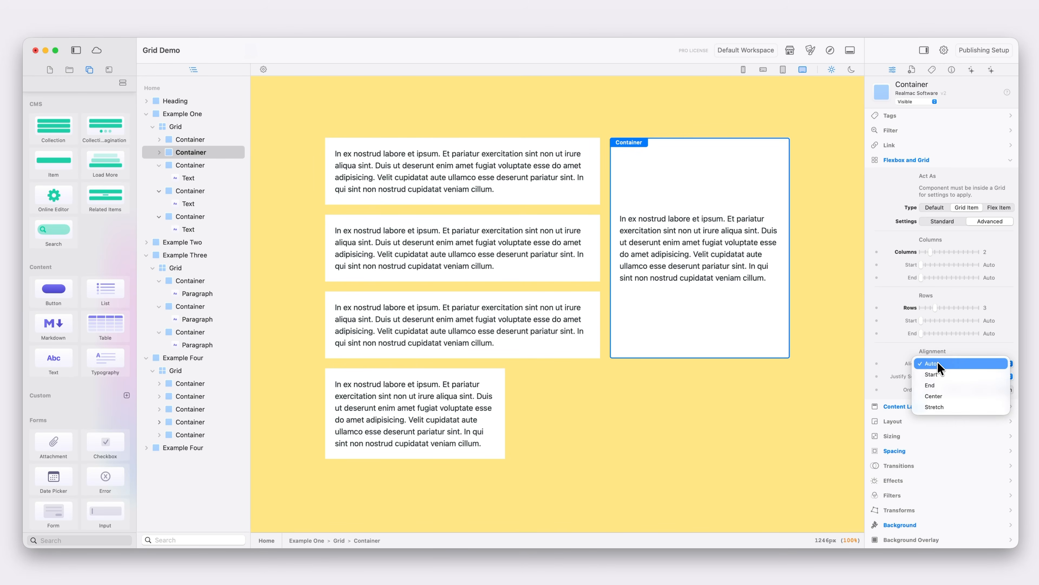
pyautogui.click(949, 325)
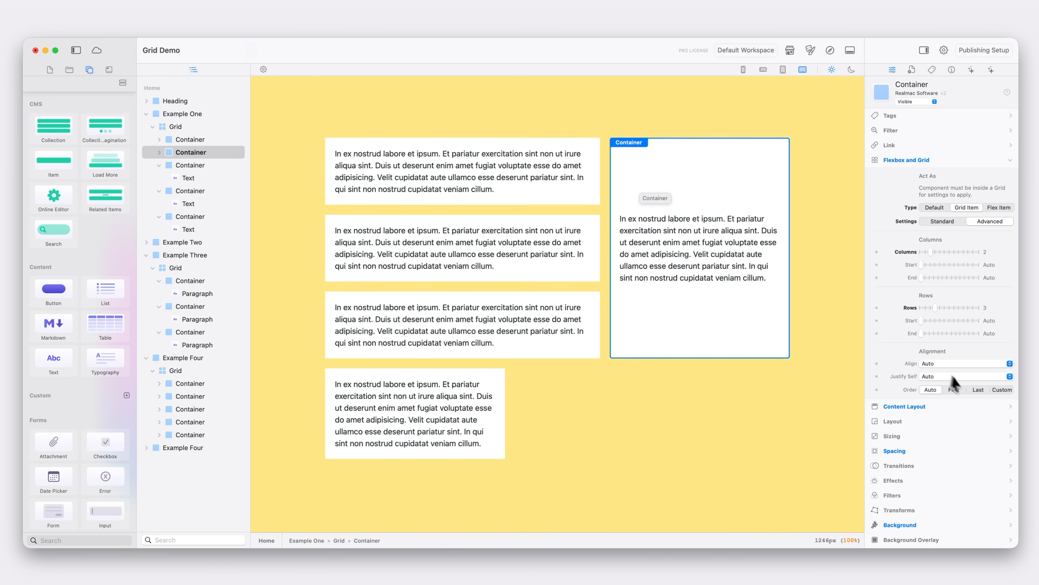
pyautogui.click(955, 389)
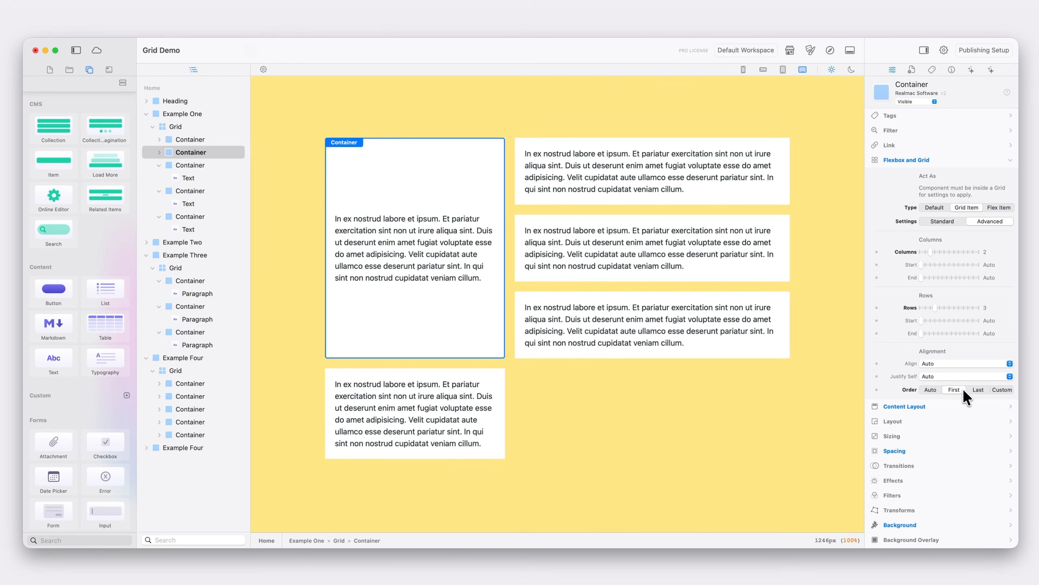
# Step: Try the Last, Custom and First orders on the tall container and return its order to Auto
pyautogui.click(978, 390)
pyautogui.click(1006, 390)
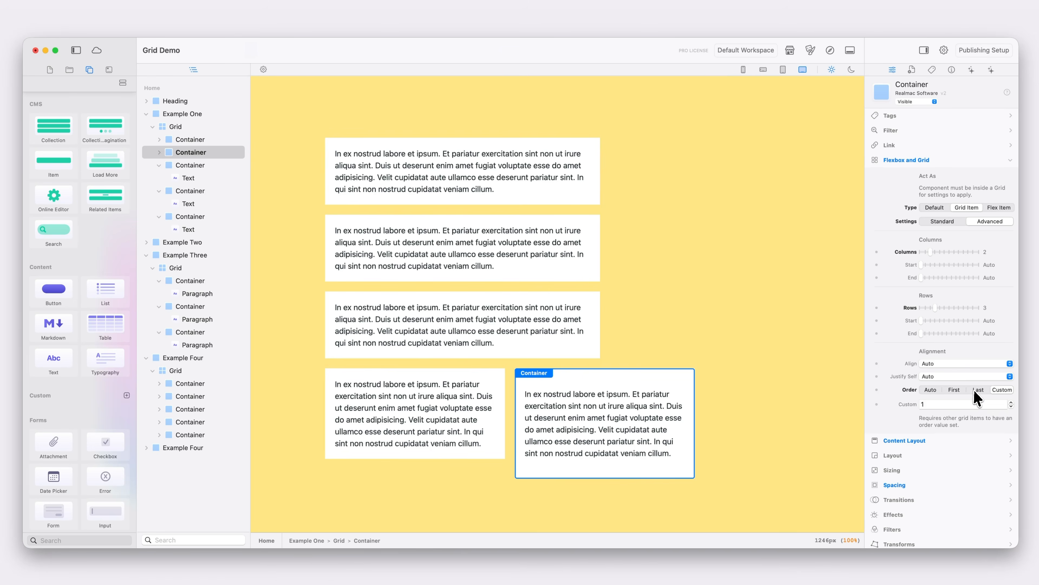
pyautogui.click(954, 390)
pyautogui.click(930, 389)
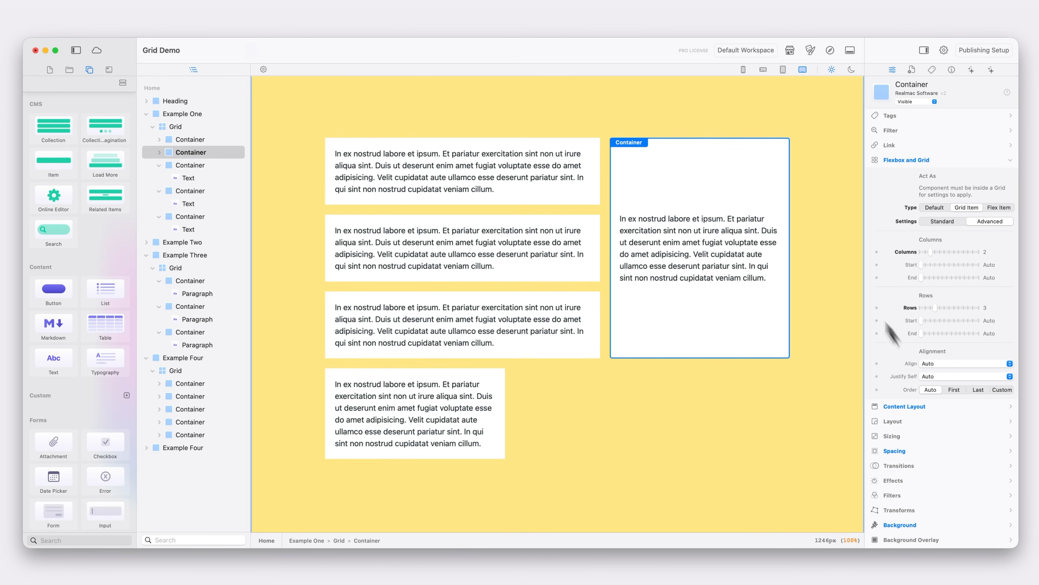
# Step: Delete the bottom container and the three wide containers from Example One's grid, keeping only the tall one
pyautogui.click(504, 378)
pyautogui.press('Delete')
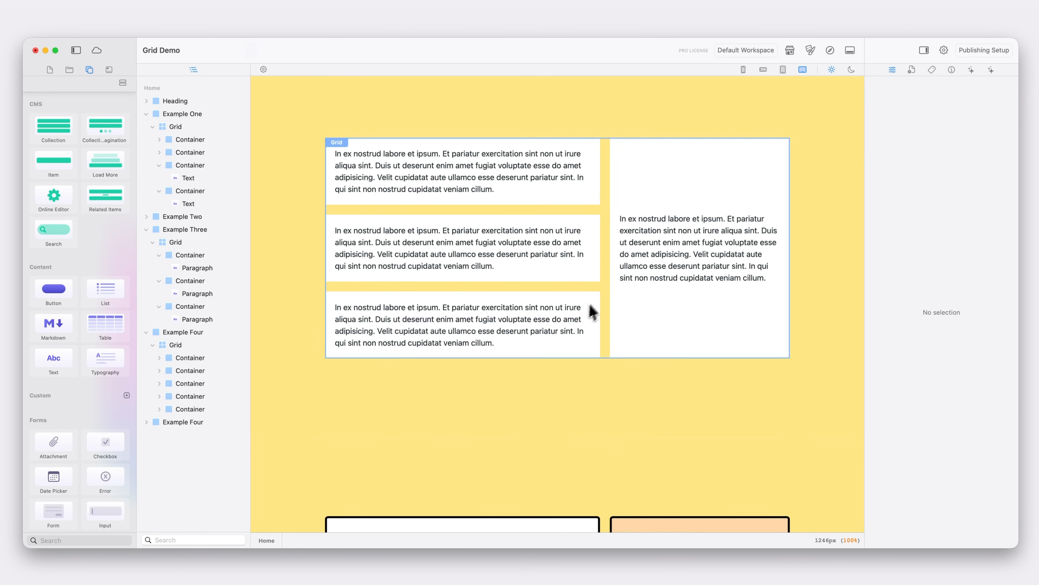
pyautogui.click(599, 297)
pyautogui.press('Delete')
pyautogui.click(594, 232)
pyautogui.press('Delete')
pyautogui.click(564, 146)
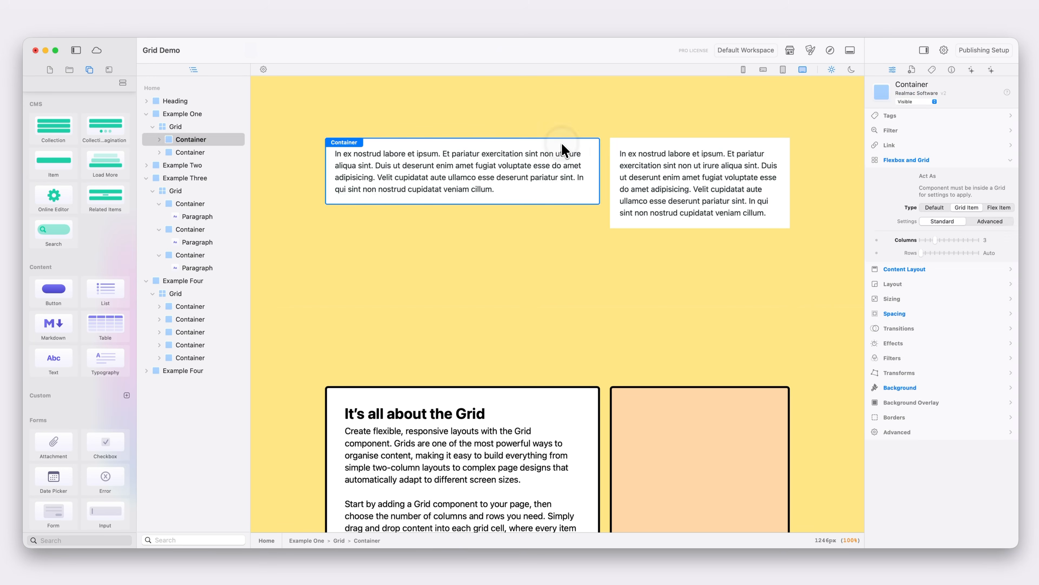
pyautogui.press('Delete')
# Step: Set Example One's grid to 2 columns and its container to Standard settings with a 1-column span and Auto rows
pyautogui.click(582, 193)
pyautogui.moveTo(942, 241); pyautogui.dragTo(926, 244)
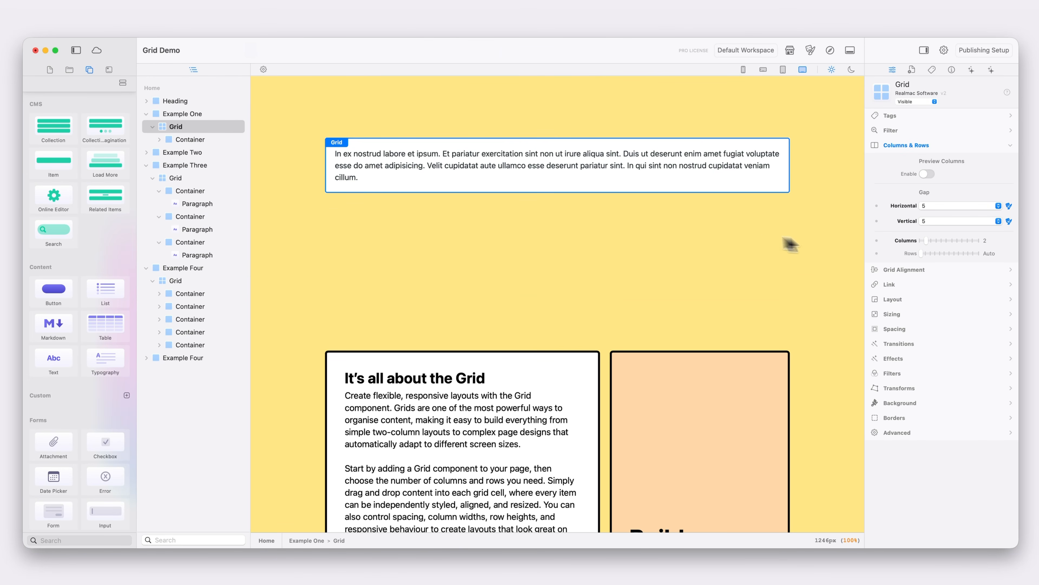
pyautogui.click(584, 180)
pyautogui.click(681, 188)
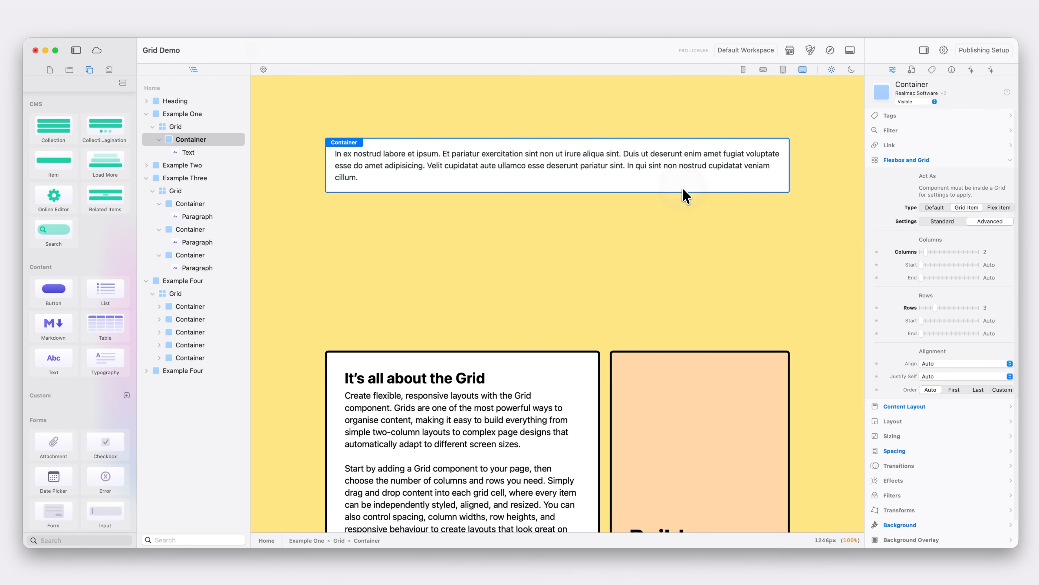
pyautogui.moveTo(928, 254); pyautogui.dragTo(924, 253)
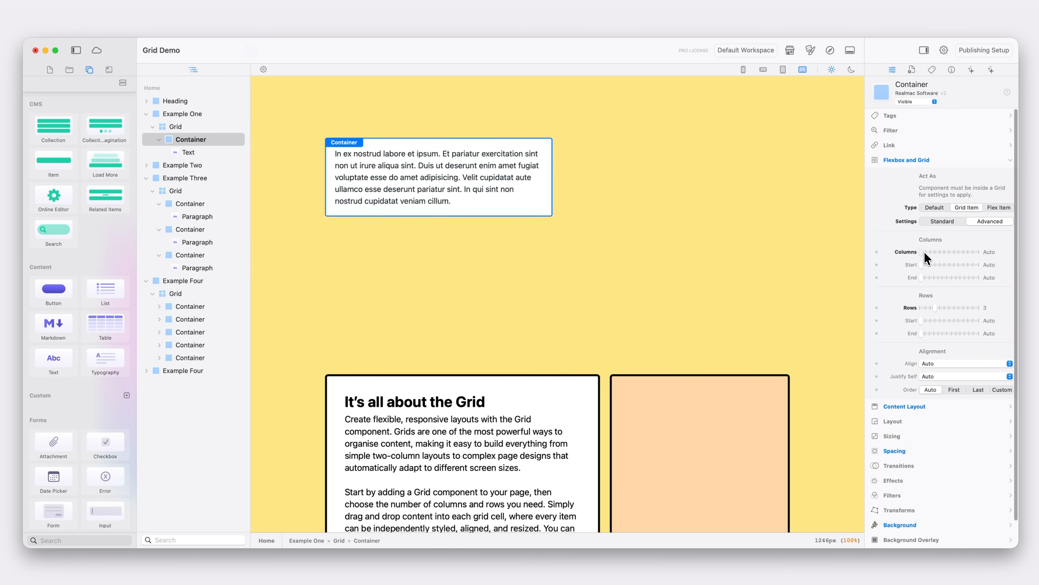
pyautogui.moveTo(936, 308); pyautogui.dragTo(926, 310)
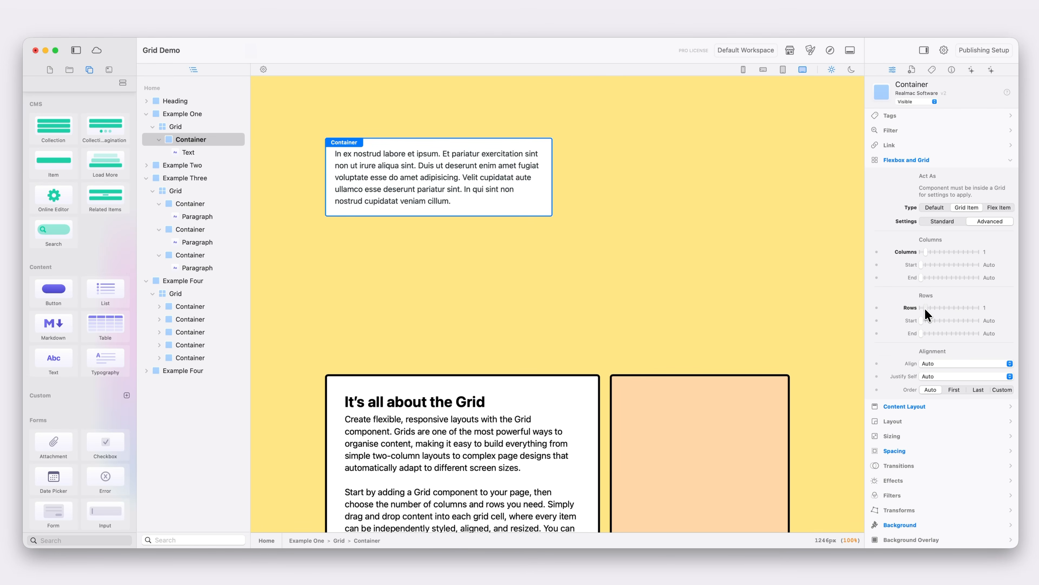
pyautogui.click(943, 221)
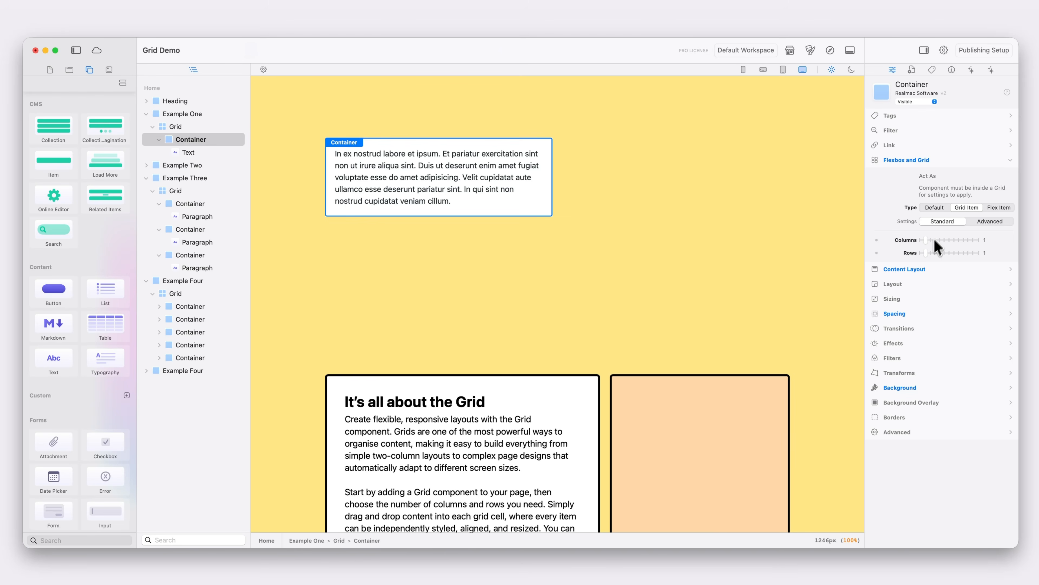
pyautogui.moveTo(926, 253); pyautogui.dragTo(919, 253)
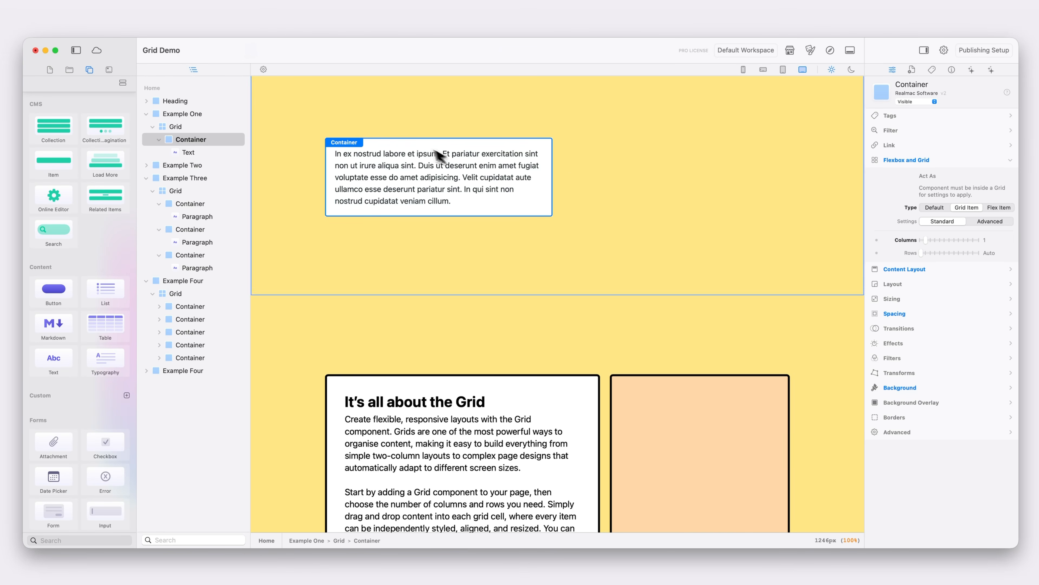
# Step: Add an Image component to Example One's grid, beside the text container
pyautogui.scroll(-5, 111, 392)
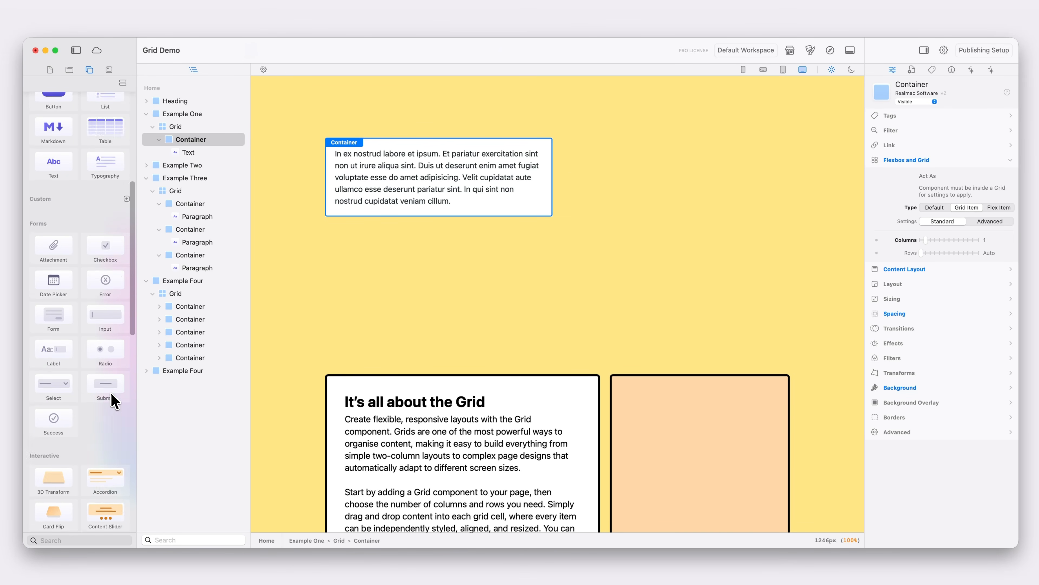
pyautogui.scroll(-10, 111, 394)
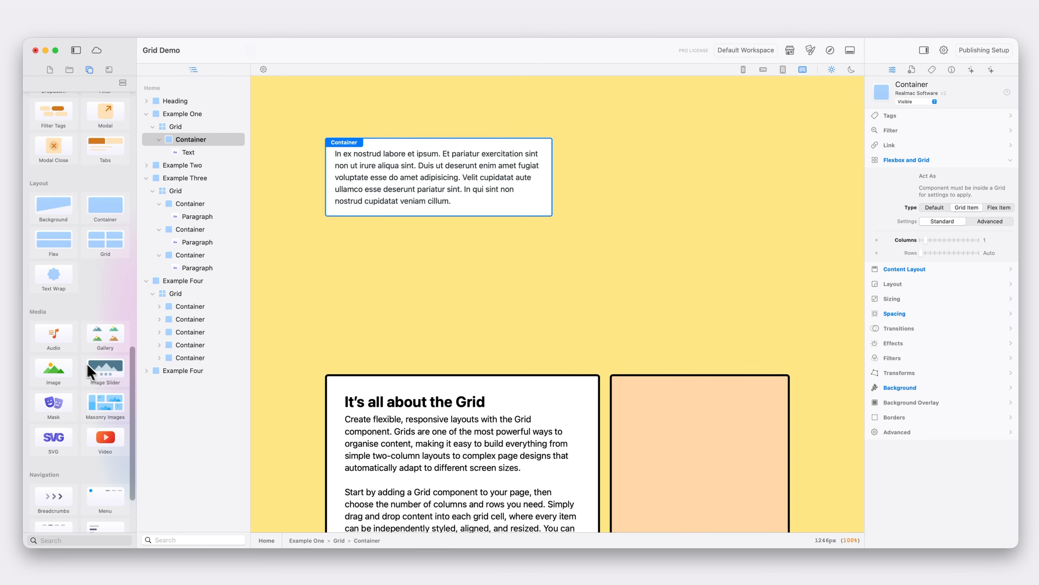
pyautogui.moveTo(57, 375); pyautogui.dragTo(559, 194)
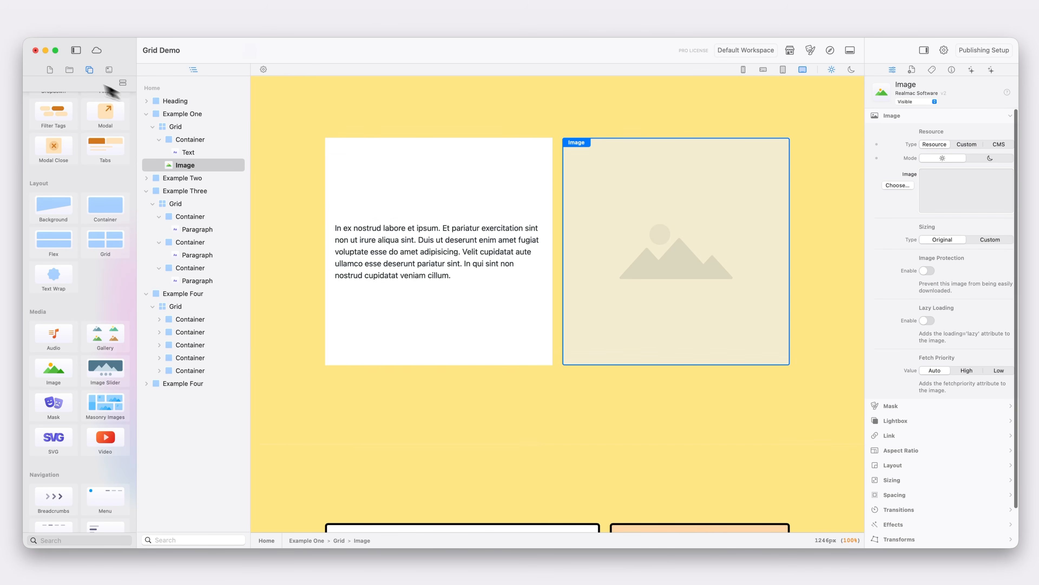
# Step: Assign dunes.jpg from the Landscapes backgrounds to the new image component
pyautogui.click(69, 70)
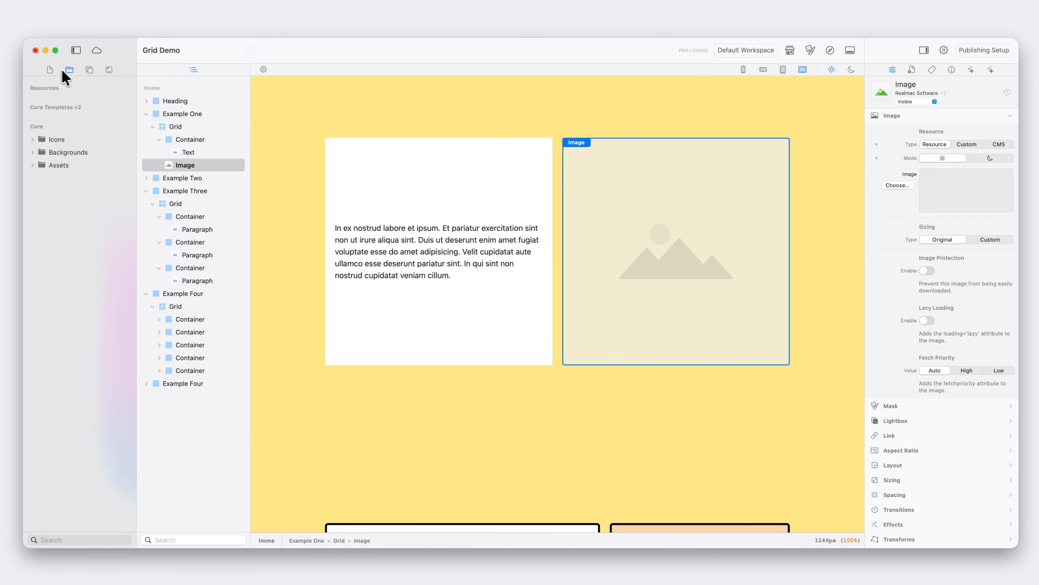
pyautogui.click(32, 152)
pyautogui.click(38, 165)
pyautogui.moveTo(77, 179); pyautogui.dragTo(686, 213)
pyautogui.click(820, 289)
pyautogui.scroll(3, 820, 289)
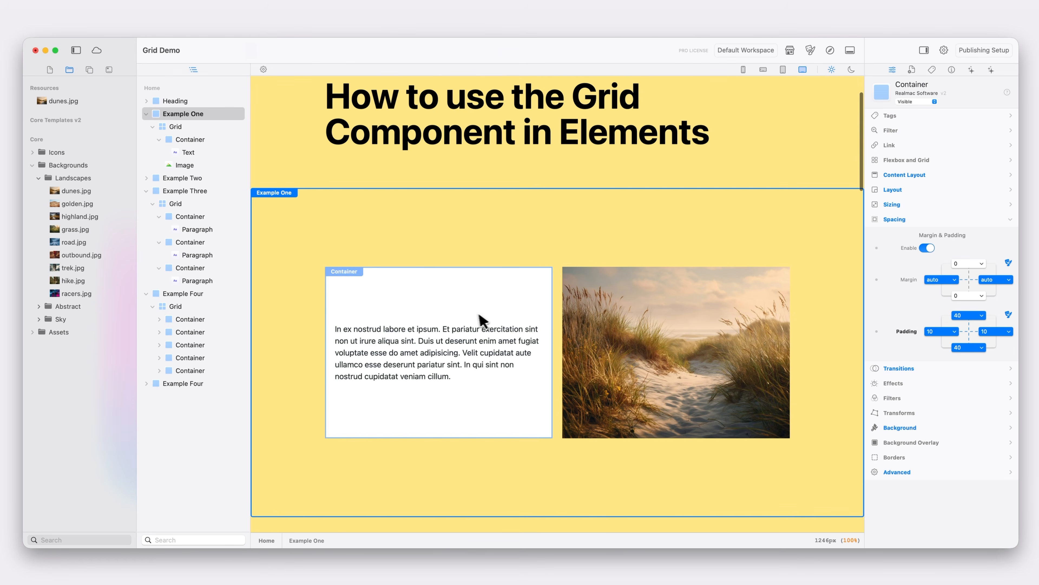
pyautogui.click(549, 324)
pyautogui.click(650, 320)
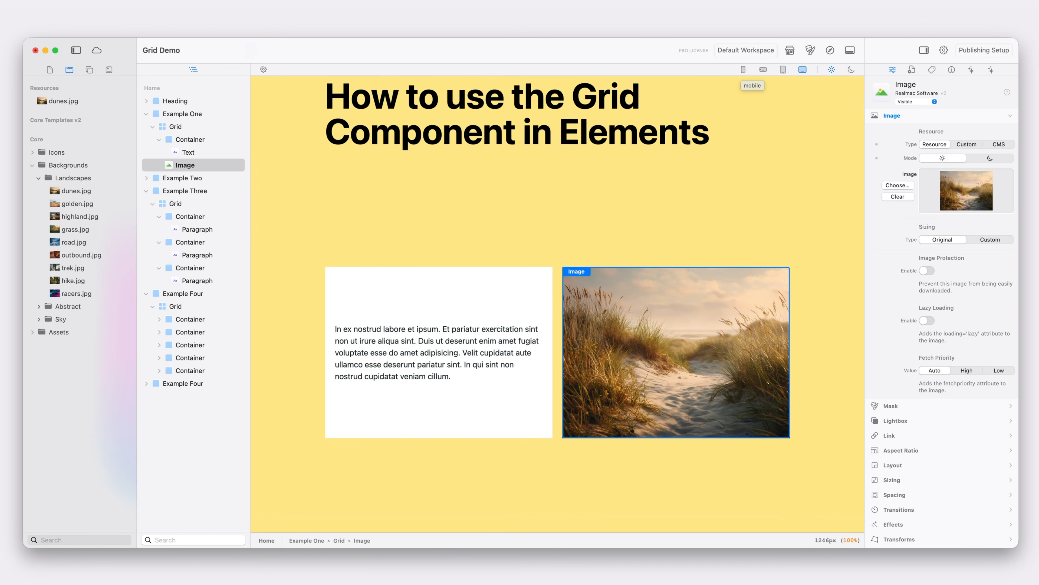
# Step: Switch the preview to the mobile breakpoint and set Example One's grid to 1 column
pyautogui.click(743, 70)
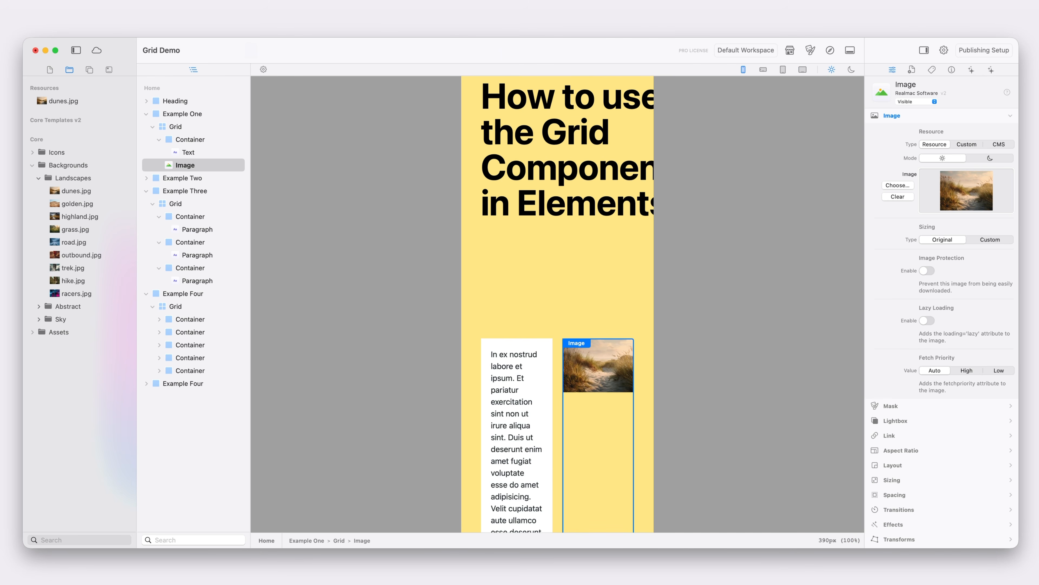
pyautogui.scroll(-2, 550, 305)
pyautogui.scroll(-5, 549, 308)
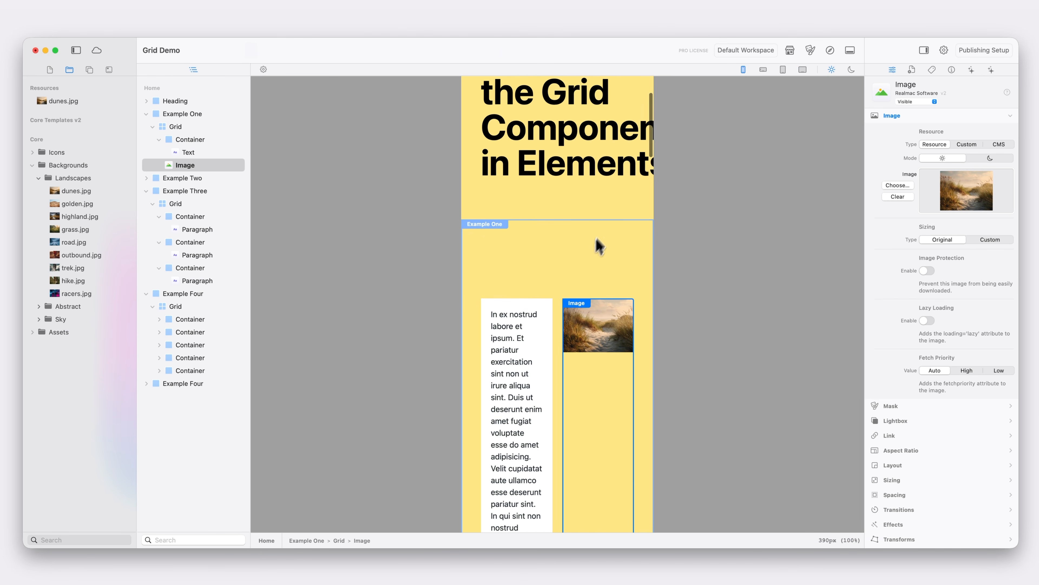
pyautogui.click(560, 279)
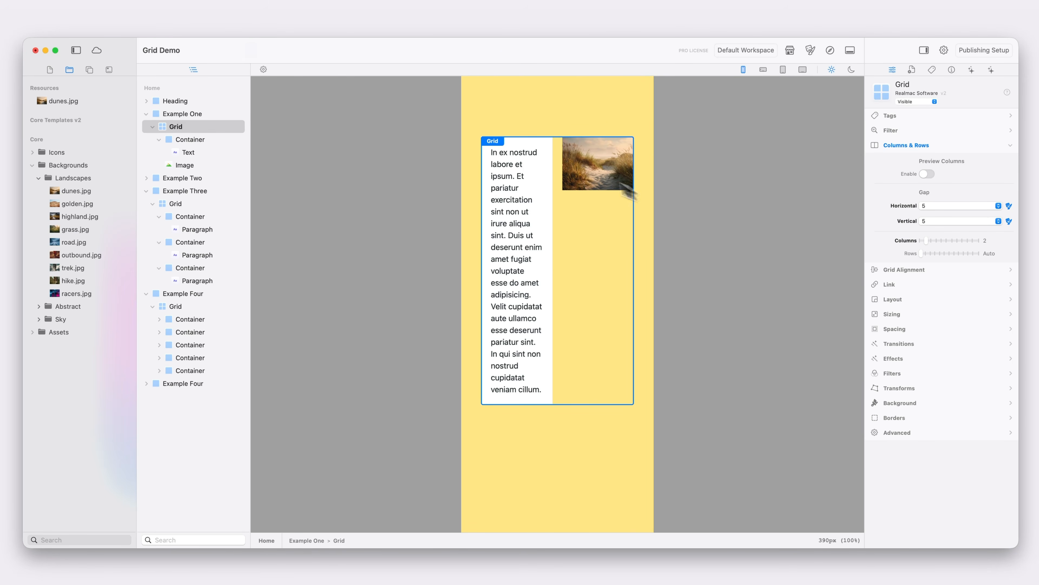
pyautogui.moveTo(923, 241); pyautogui.dragTo(919, 243)
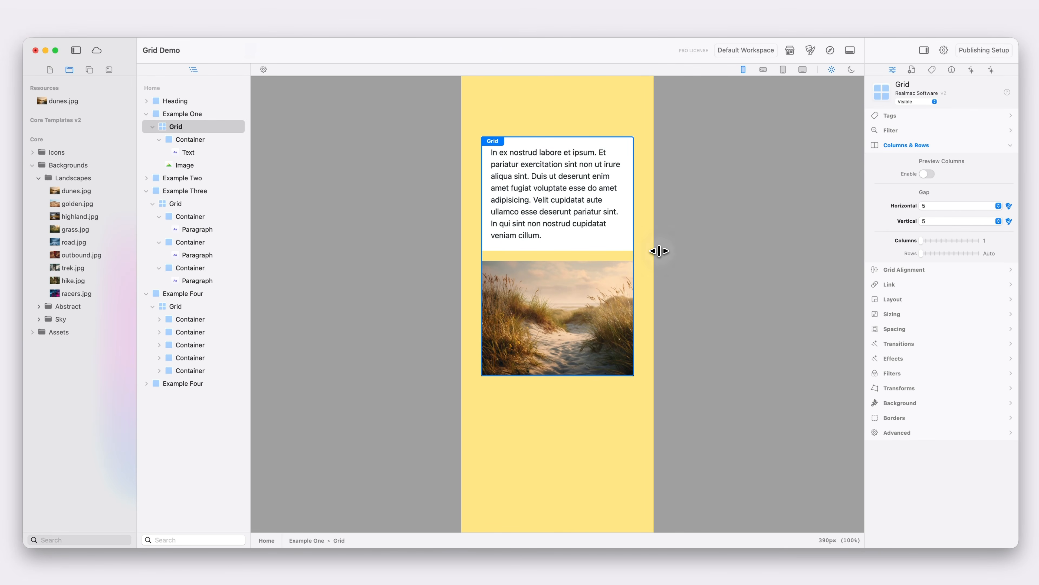
# Step: Widen the preview to about 729 px and override Example One's grid to 2 columns at that breakpoint
pyautogui.moveTo(659, 251); pyautogui.dragTo(743, 257)
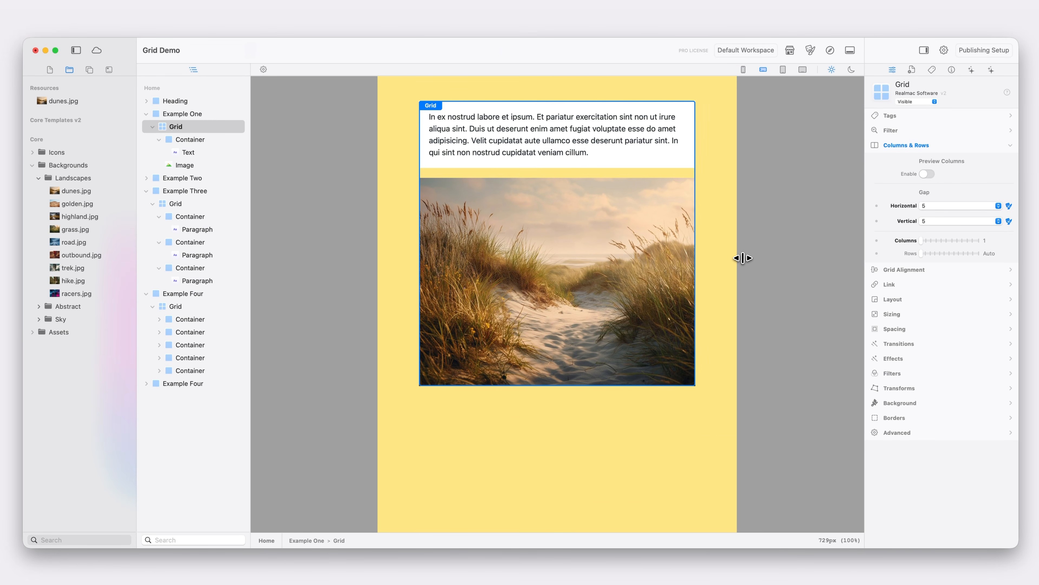
pyautogui.click(876, 240)
pyautogui.moveTo(921, 241); pyautogui.dragTo(926, 241)
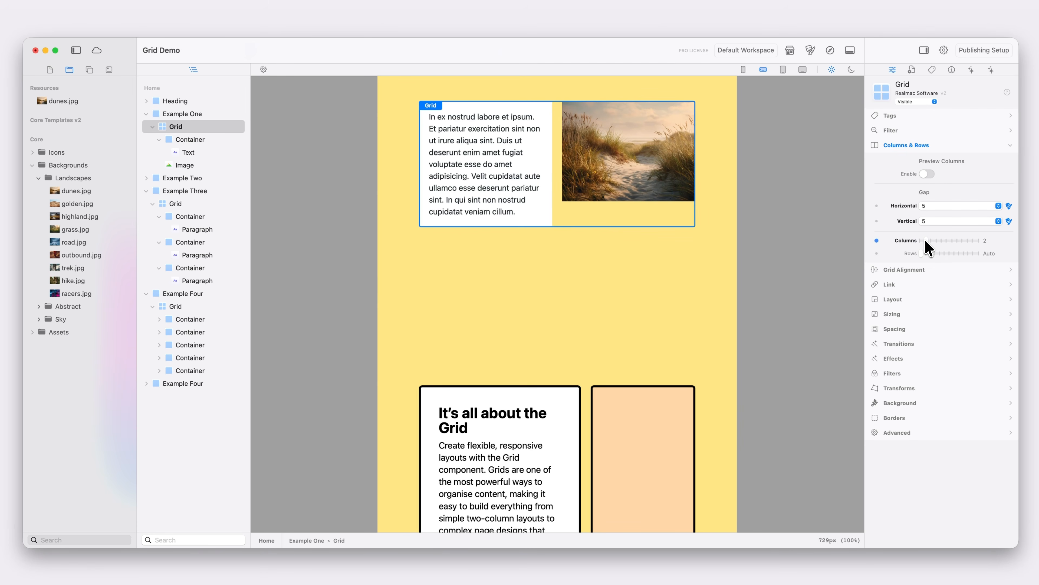
pyautogui.scroll(2, 703, 231)
pyautogui.scroll(2, 699, 225)
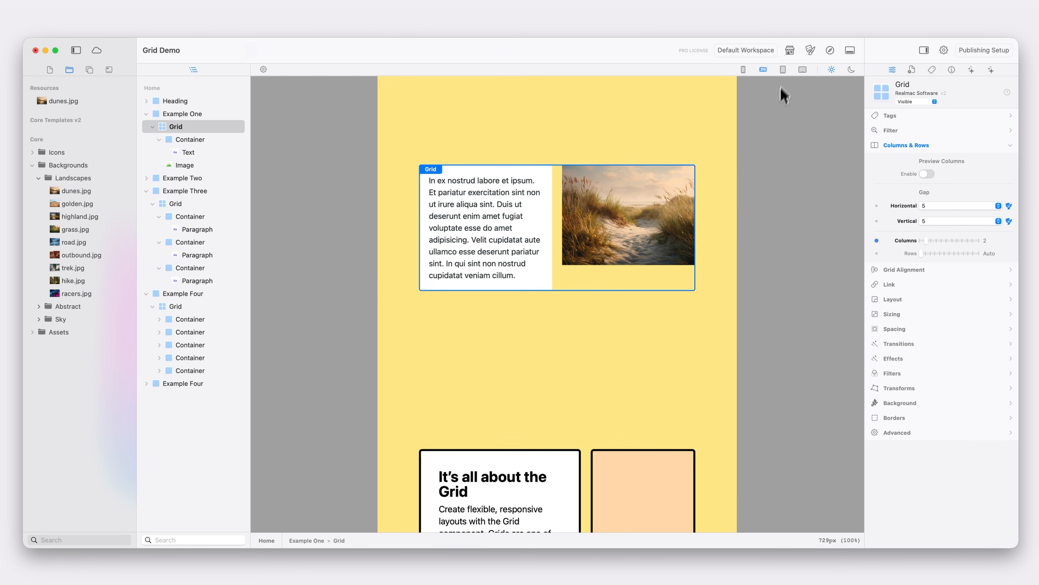
# Step: Narrow the preview to about 629 px and set the text container's order to Last using Advanced grid item settings
pyautogui.moveTo(741, 98)
pyautogui.mouseDown()
pyautogui.moveTo(705, 101)
pyautogui.moveTo(787, 110)
pyautogui.moveTo(715, 105)
pyautogui.moveTo(748, 116)
pyautogui.mouseUp()
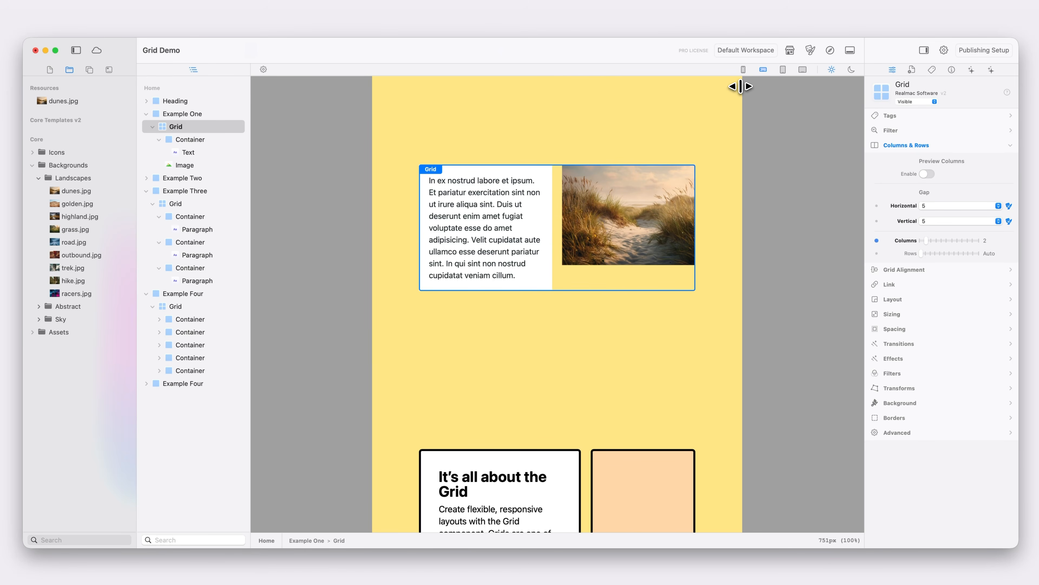
pyautogui.moveTo(744, 89); pyautogui.dragTo(710, 91)
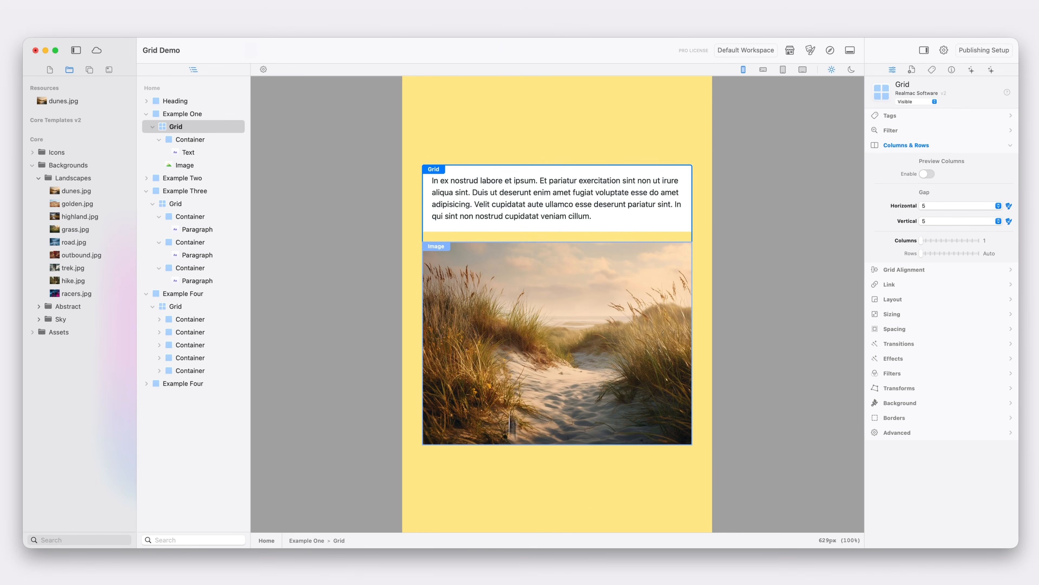
pyautogui.click(160, 138)
pyautogui.click(193, 141)
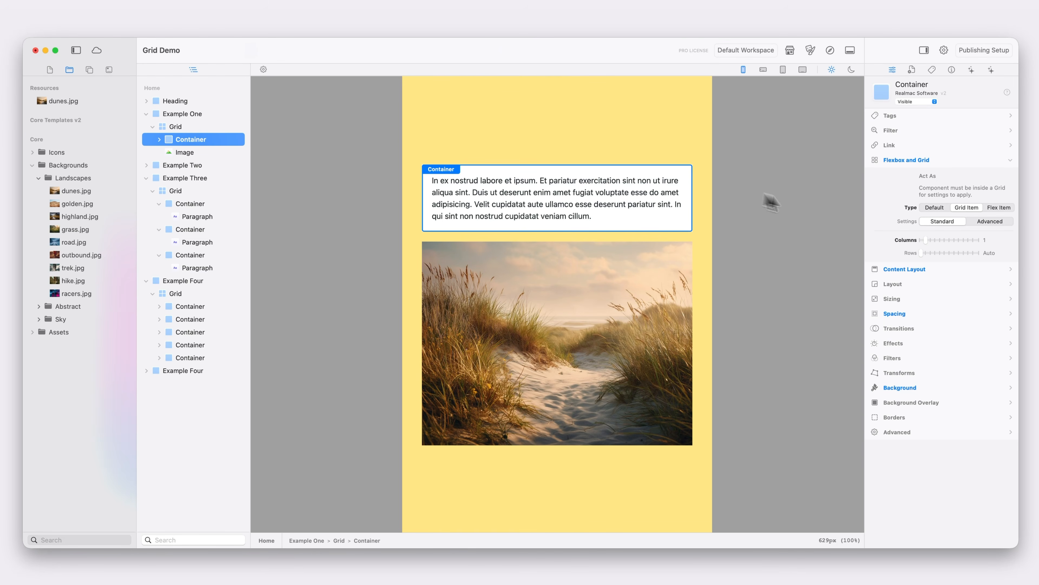
pyautogui.click(998, 220)
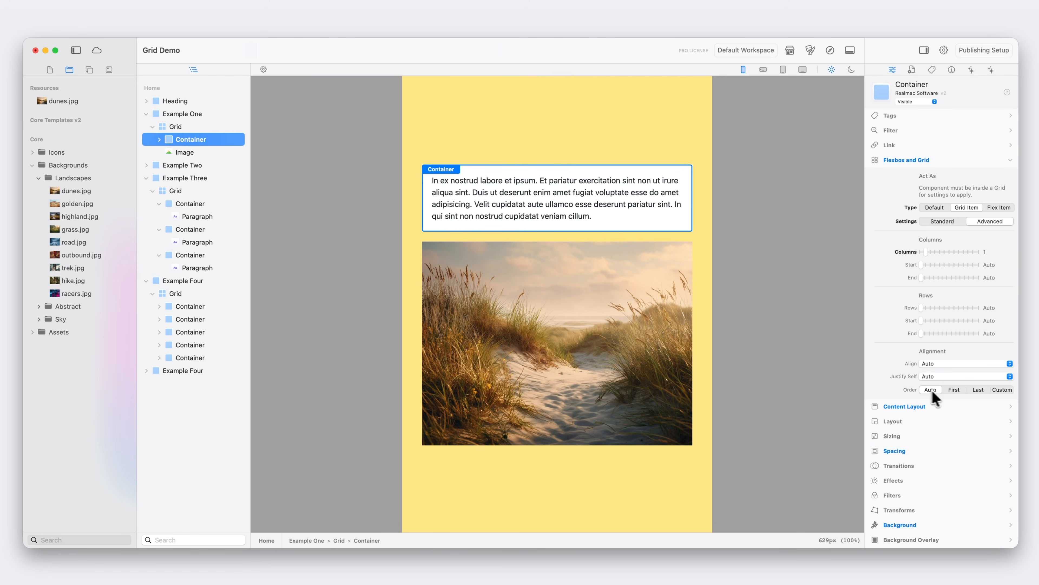
pyautogui.click(979, 394)
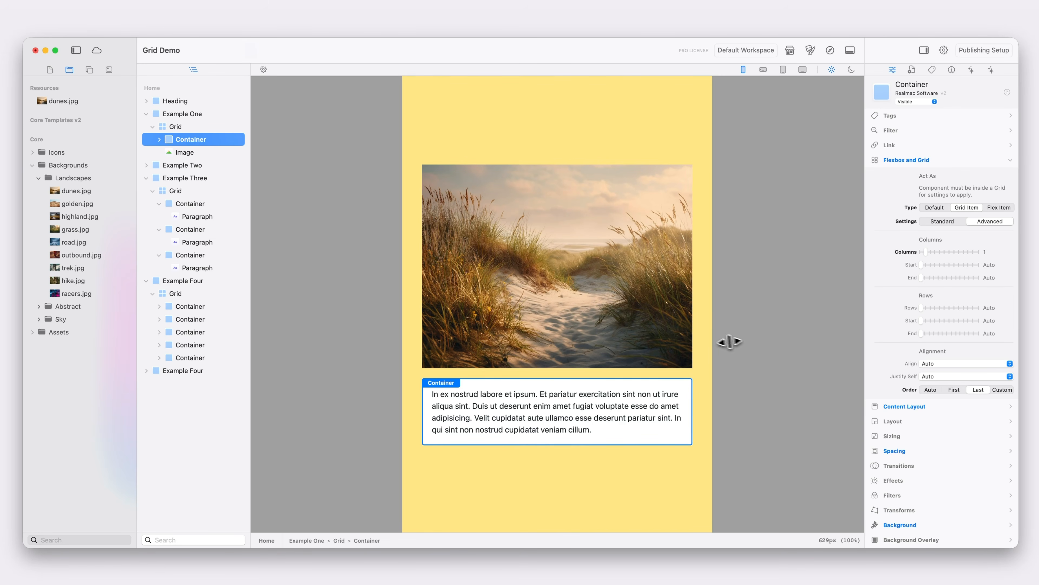
# Step: Widen the preview to about 756 px and override the text container's order there, trying First and choosing Auto
pyautogui.moveTo(726, 344)
pyautogui.mouseDown()
pyautogui.moveTo(717, 343)
pyautogui.moveTo(745, 341)
pyautogui.mouseUp()
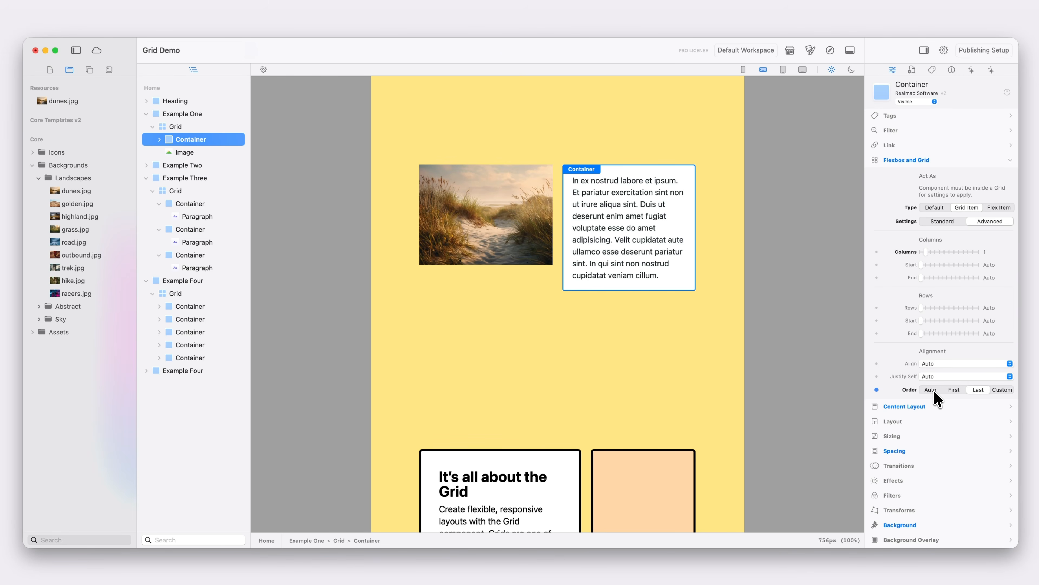
pyautogui.click(954, 389)
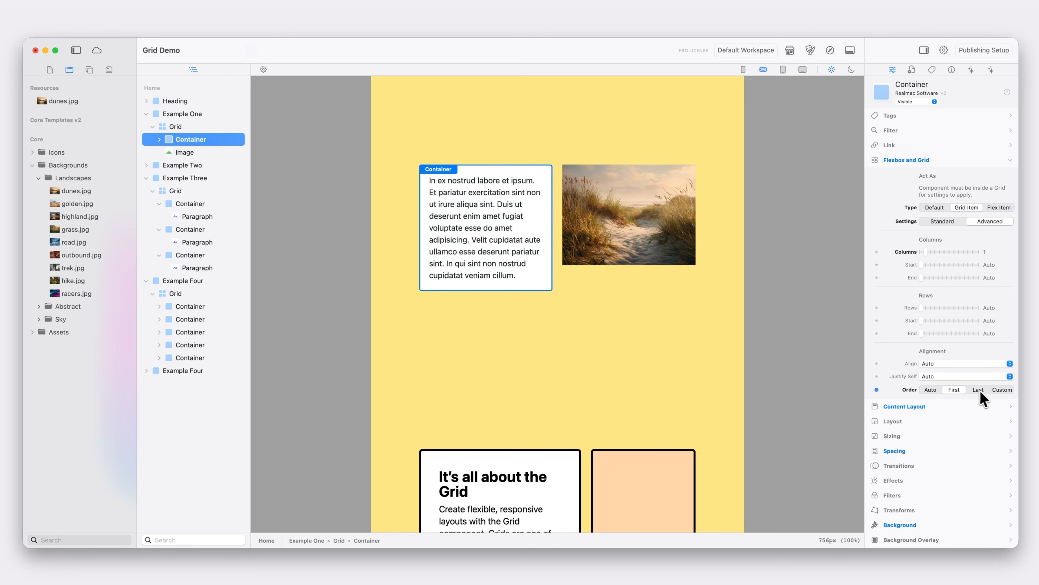
pyautogui.click(932, 391)
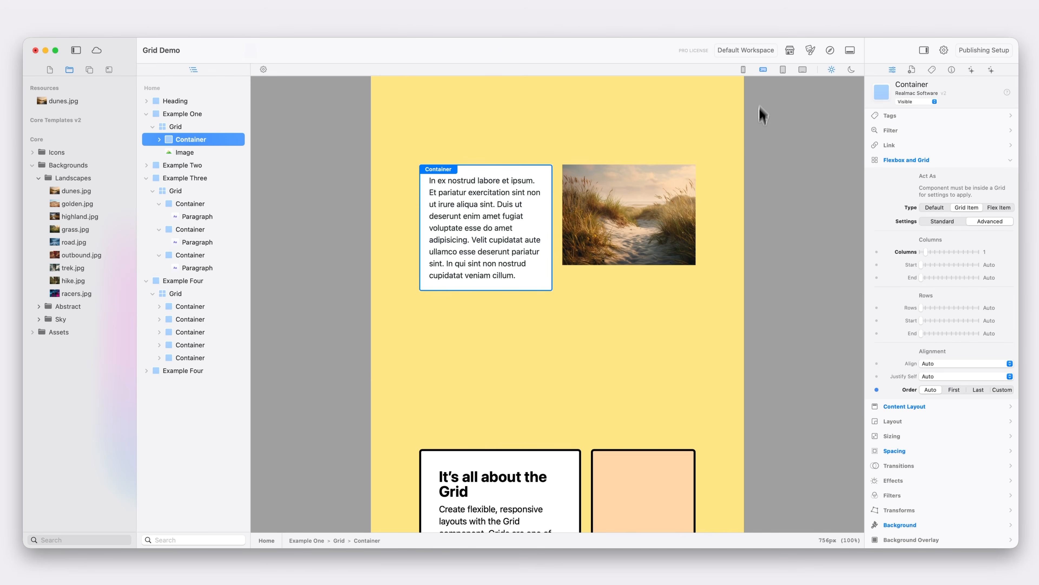
# Step: Check Example One's stacking and order at preview widths of about 540, 810 and 1219 px
pyautogui.moveTo(745, 188); pyautogui.dragTo(694, 208)
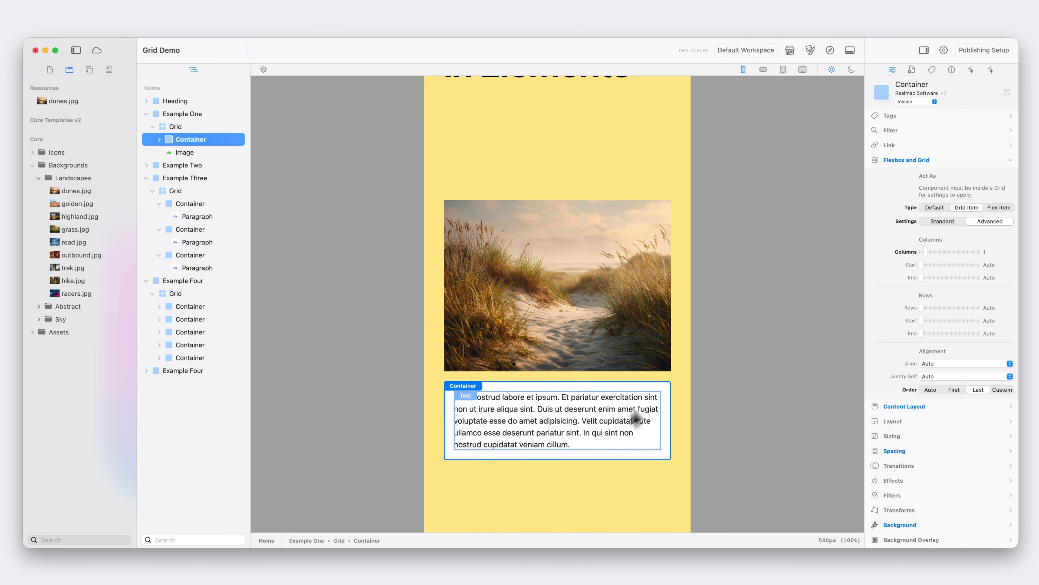
pyautogui.moveTo(691, 369); pyautogui.dragTo(757, 368)
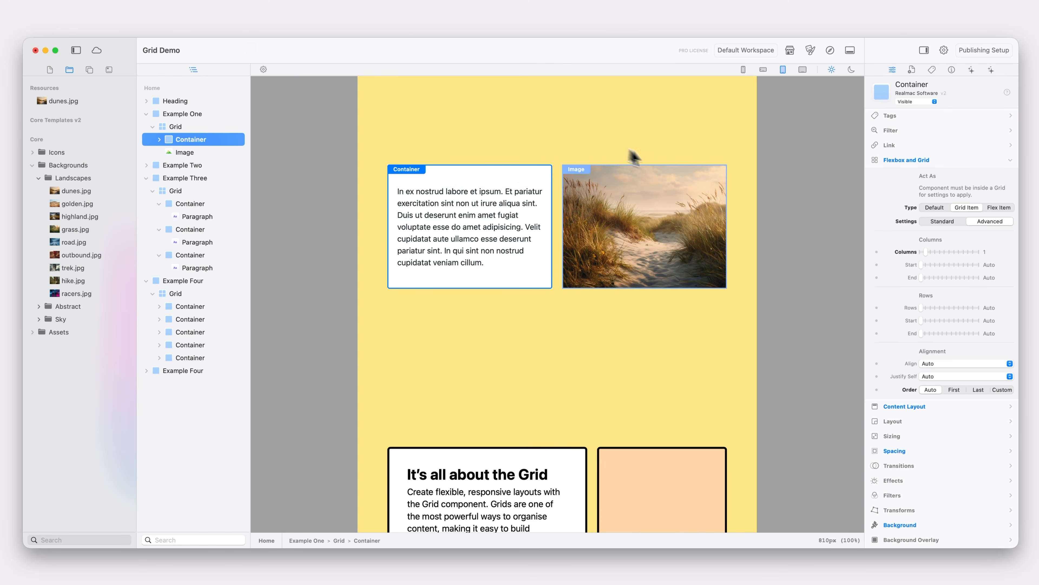
pyautogui.moveTo(757, 237); pyautogui.dragTo(871, 241)
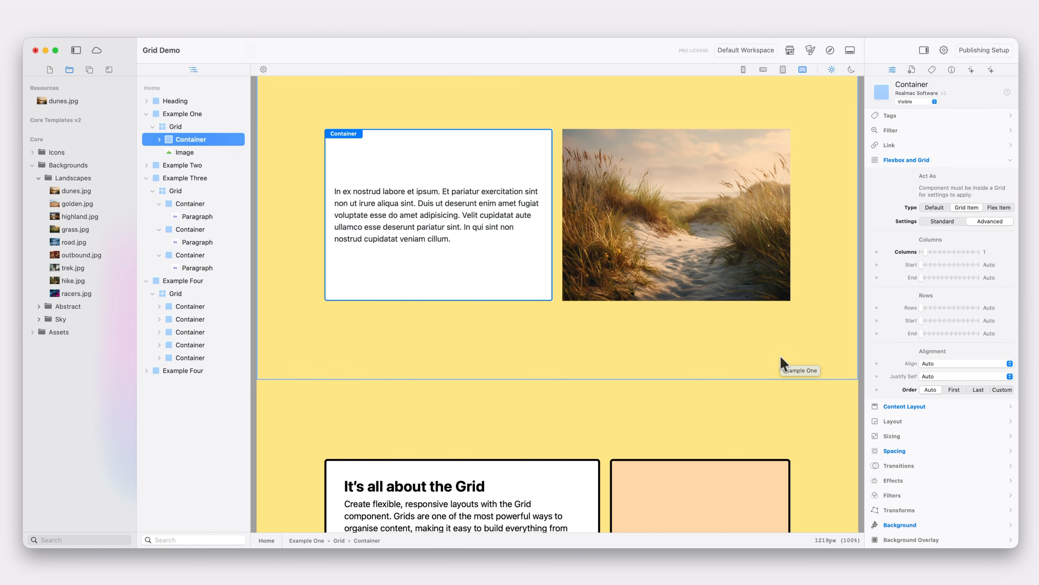
# Step: Review the other example grids down the page and return to the heading
pyautogui.scroll(-20, 802, 367)
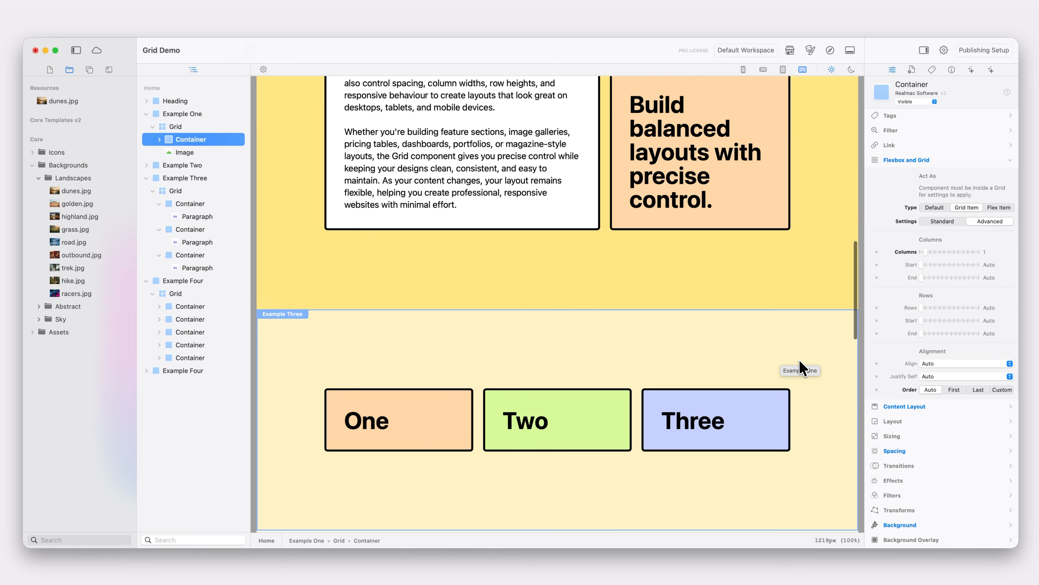
pyautogui.scroll(-15, 802, 367)
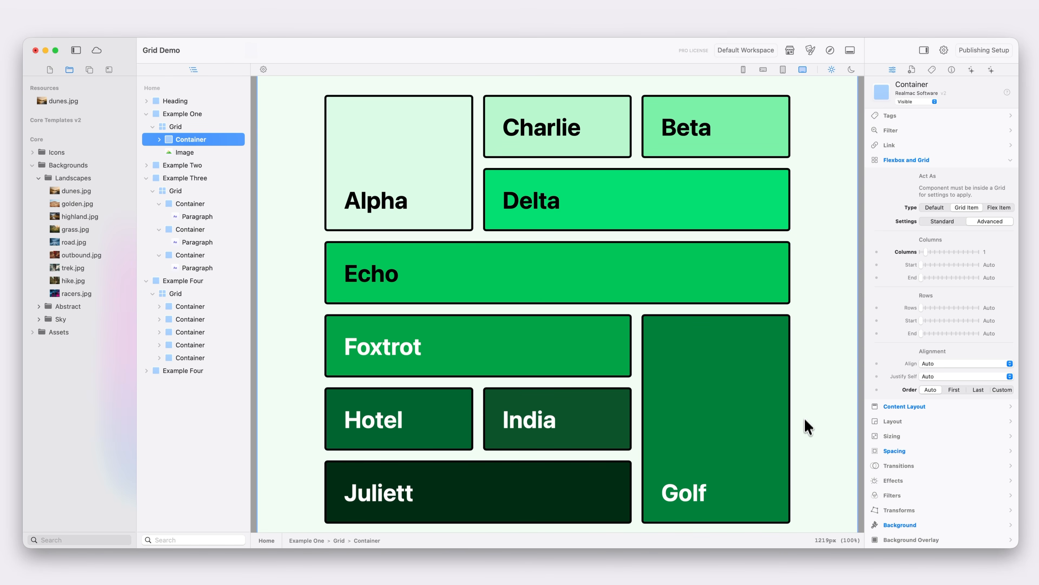
pyautogui.scroll(1, 810, 412)
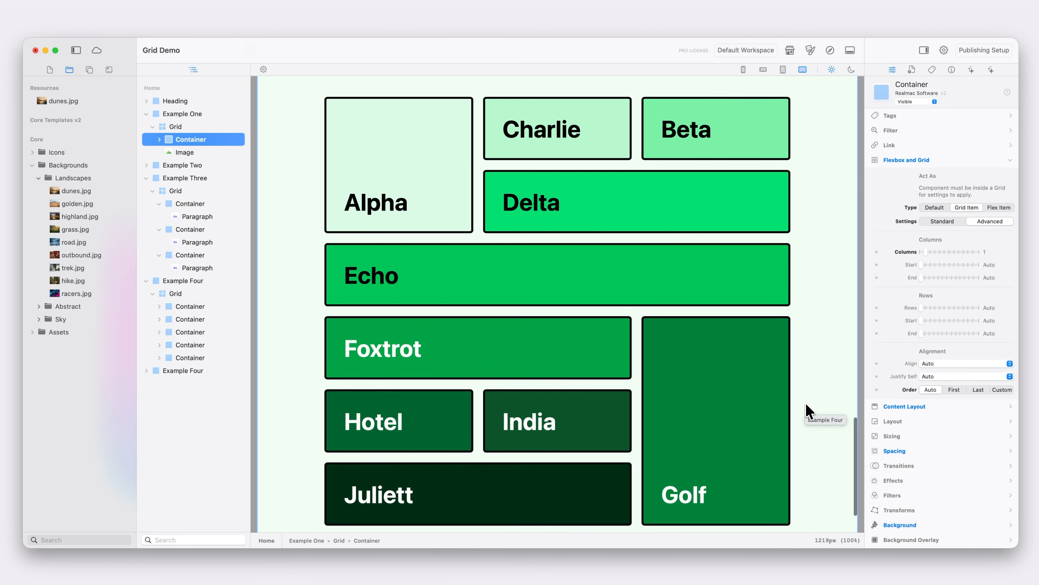
pyautogui.scroll(10, 810, 412)
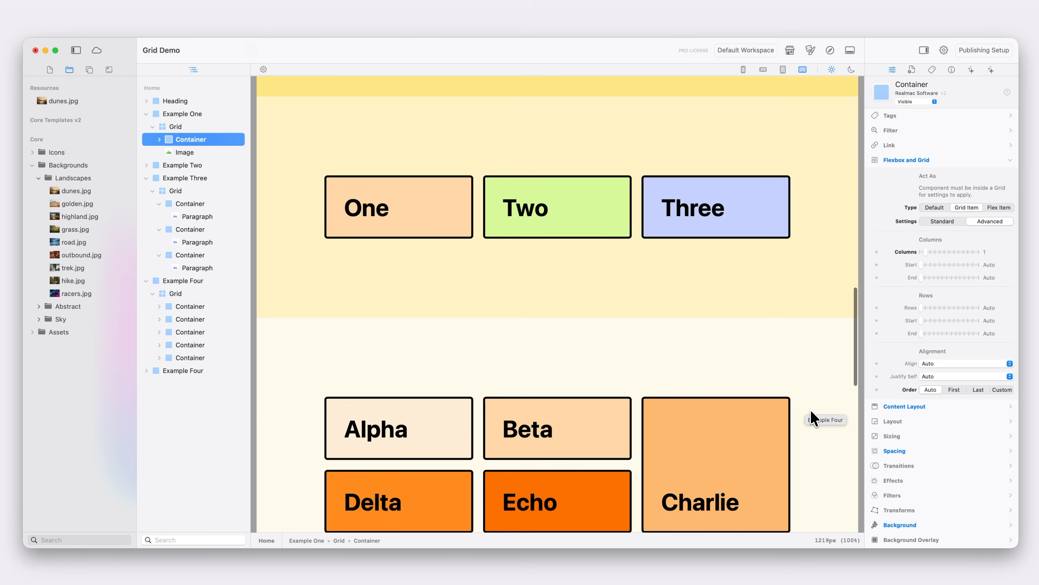
pyautogui.scroll(15, 811, 411)
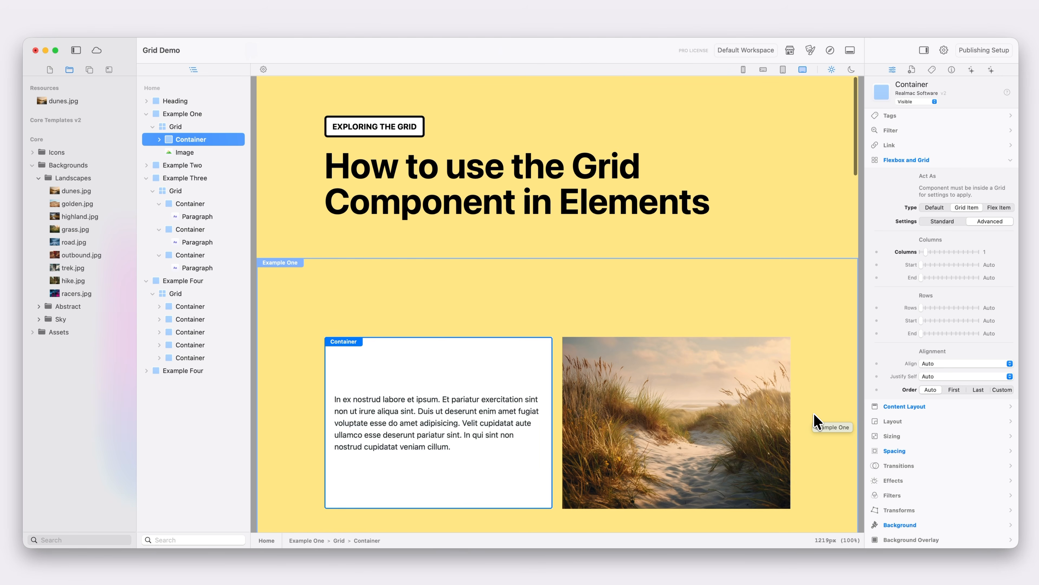